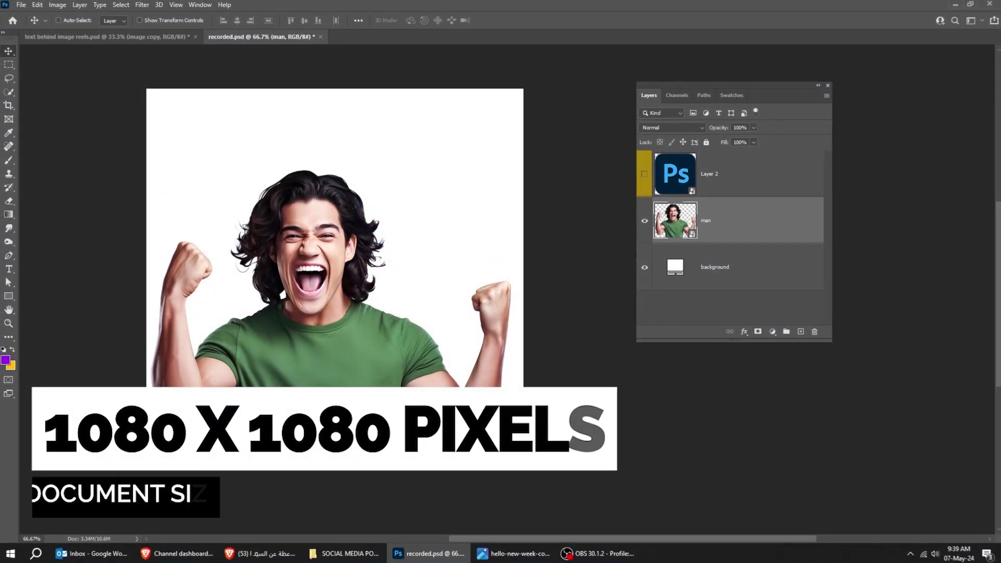
- Check the man layer's visibility, move the Layers panel nearer the canvas, and list the adjustment layers
{"action": "left_click", "coordinate": [718, 193]}
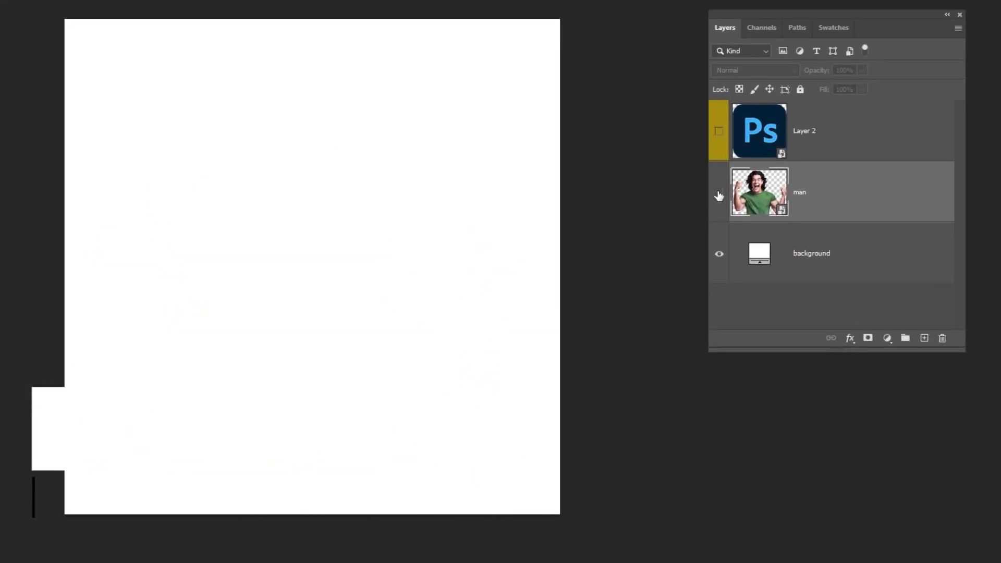
{"action": "left_click", "coordinate": [719, 193]}
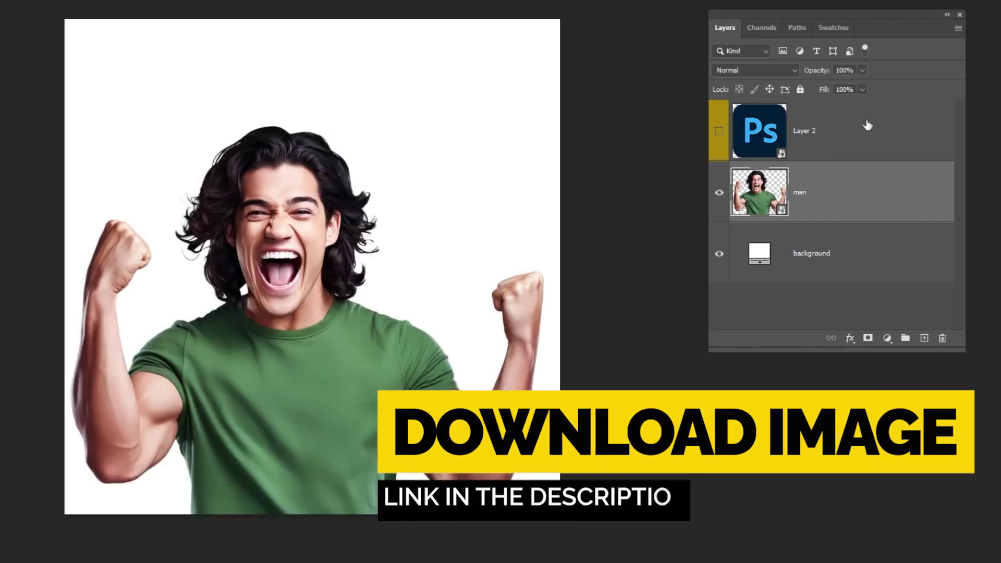
{"action": "left_click_drag", "start_coordinate": [870, 15], "coordinate": [780, 0]}
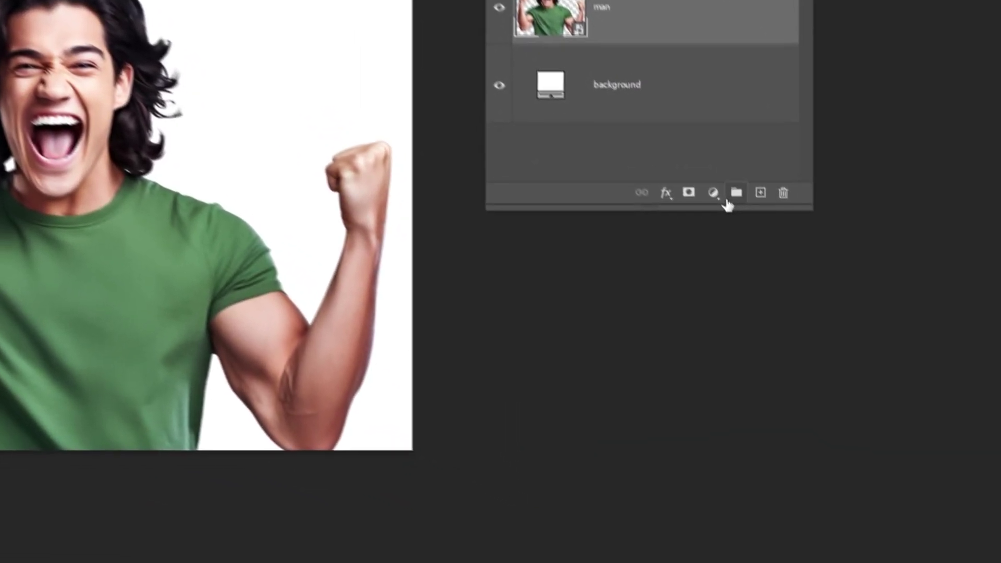
{"action": "left_click", "coordinate": [796, 312]}
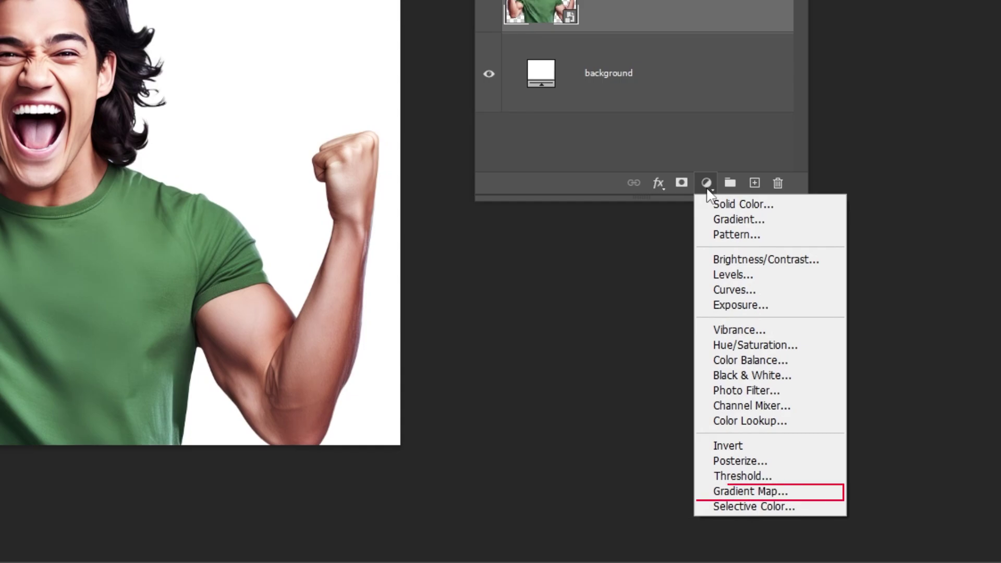
- Add a Gradient Map adjustment using the Basics Black, White preset
{"action": "left_click", "coordinate": [790, 492]}
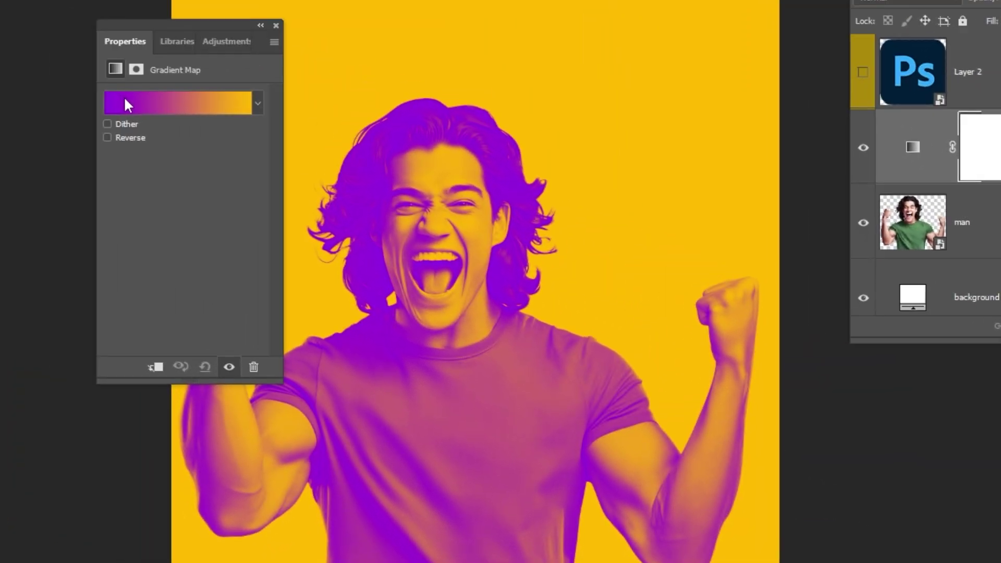
{"action": "left_click", "coordinate": [124, 100]}
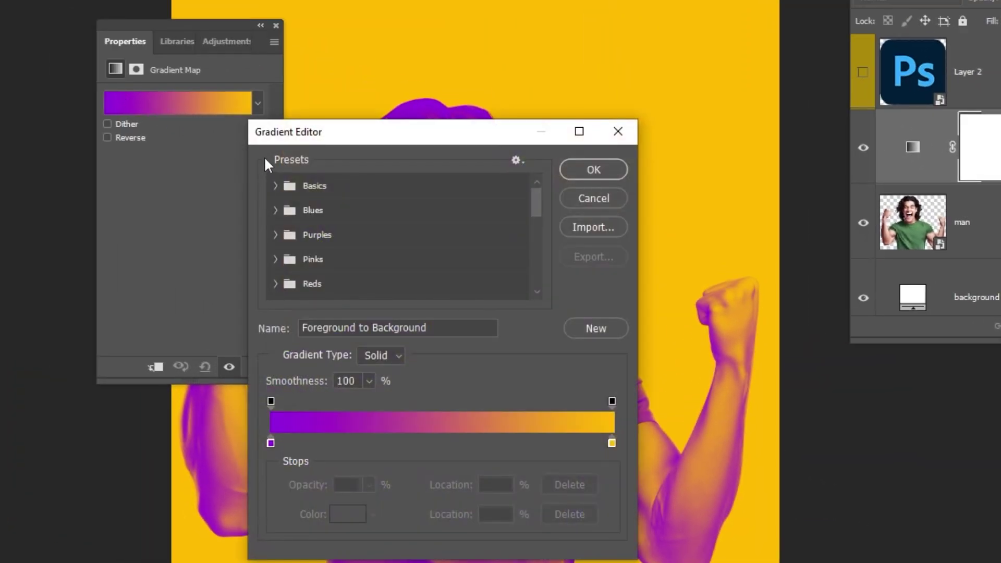
{"action": "left_click", "coordinate": [276, 186]}
{"action": "left_click", "coordinate": [350, 212]}
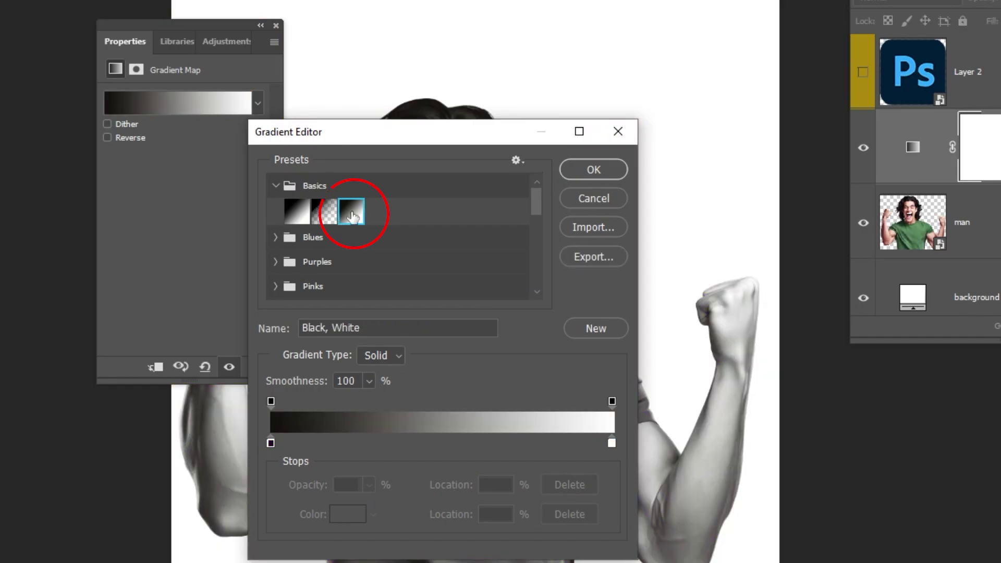
{"action": "left_click", "coordinate": [575, 170]}
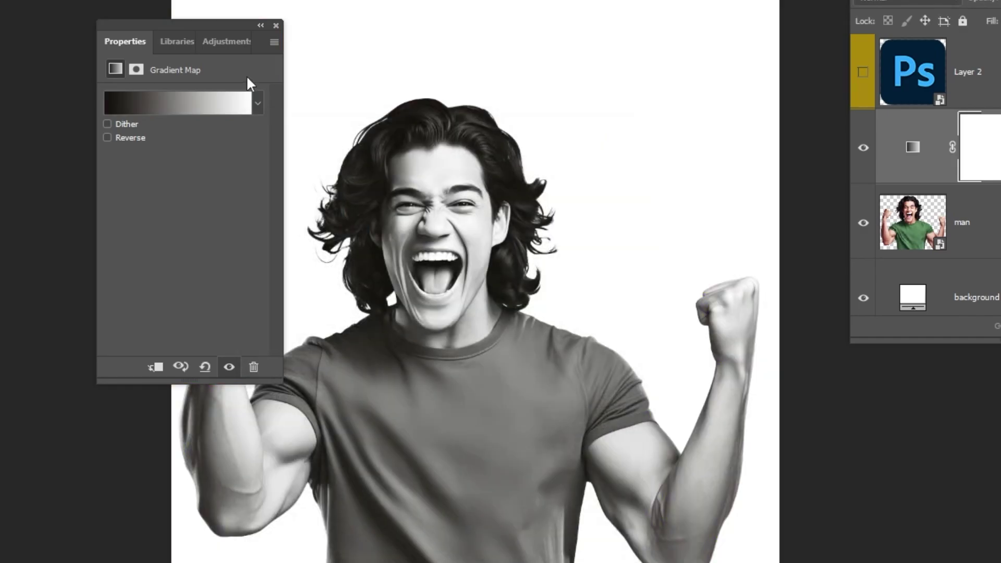
- Clip Gradient Map 1 to the man layer so he turns grayscale
{"action": "left_click", "coordinate": [276, 25]}
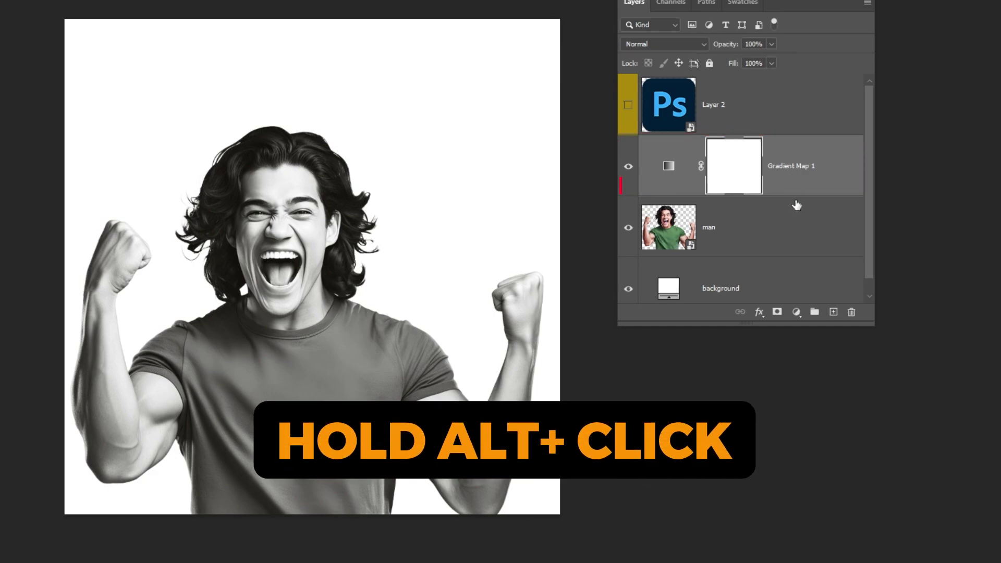
{"action": "left_click", "coordinate": [796, 196], "text": "alt"}
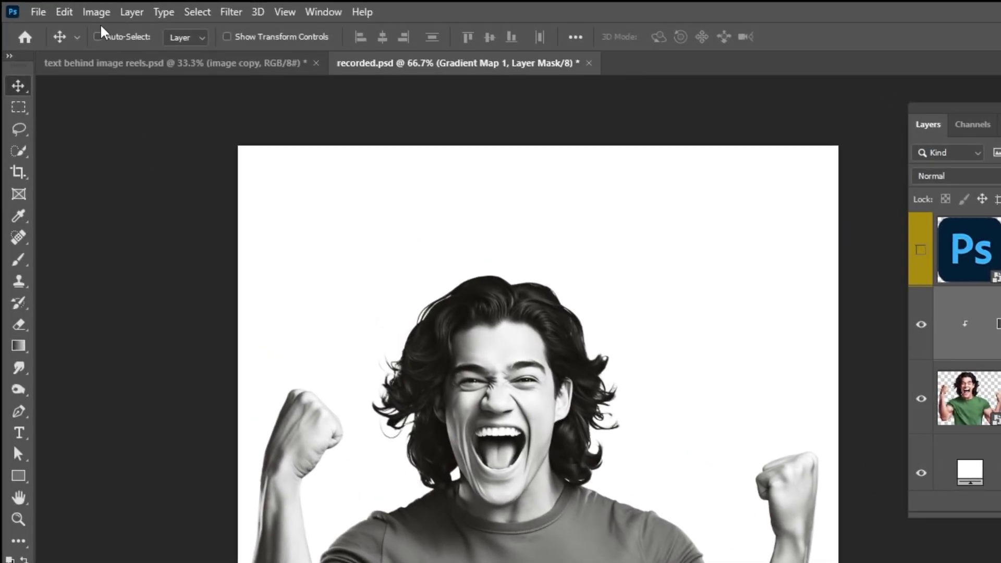
{"action": "left_click", "coordinate": [96, 12]}
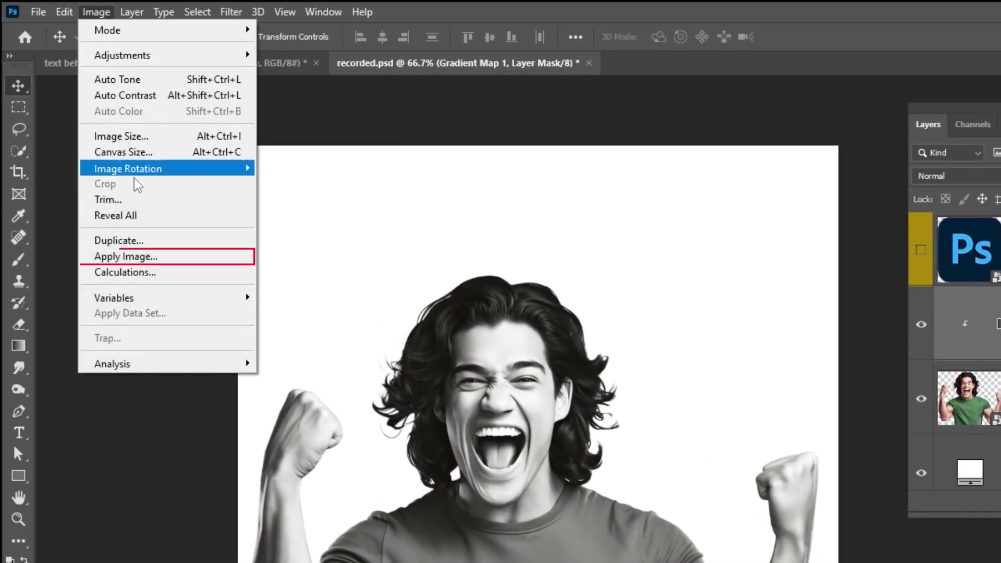
- Apply the merged recorded.psd image in Multiply mode into Gradient Map 1's mask, then select the man layer
{"action": "left_click", "coordinate": [182, 256]}
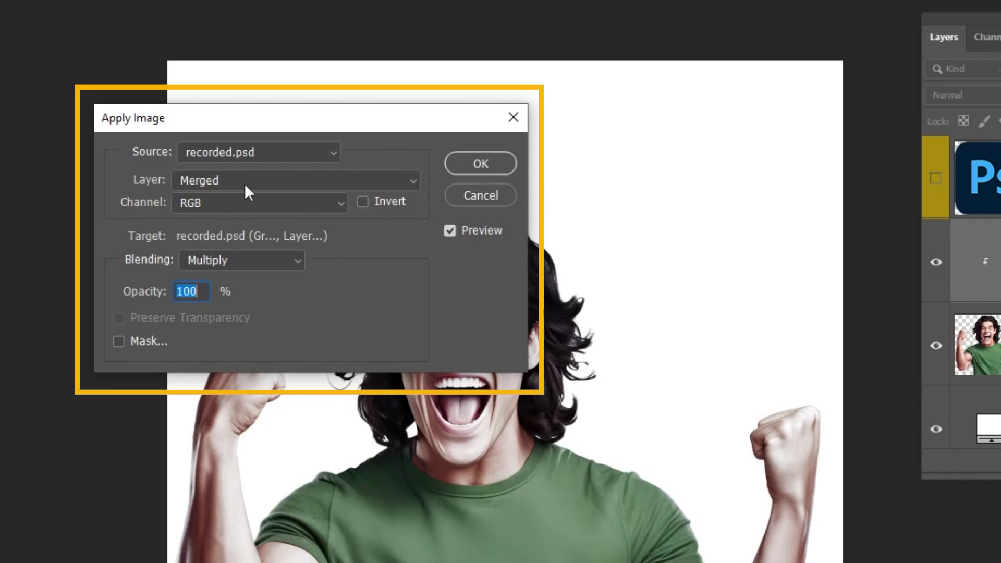
{"action": "left_click", "coordinate": [238, 260]}
{"action": "left_click", "coordinate": [223, 259]}
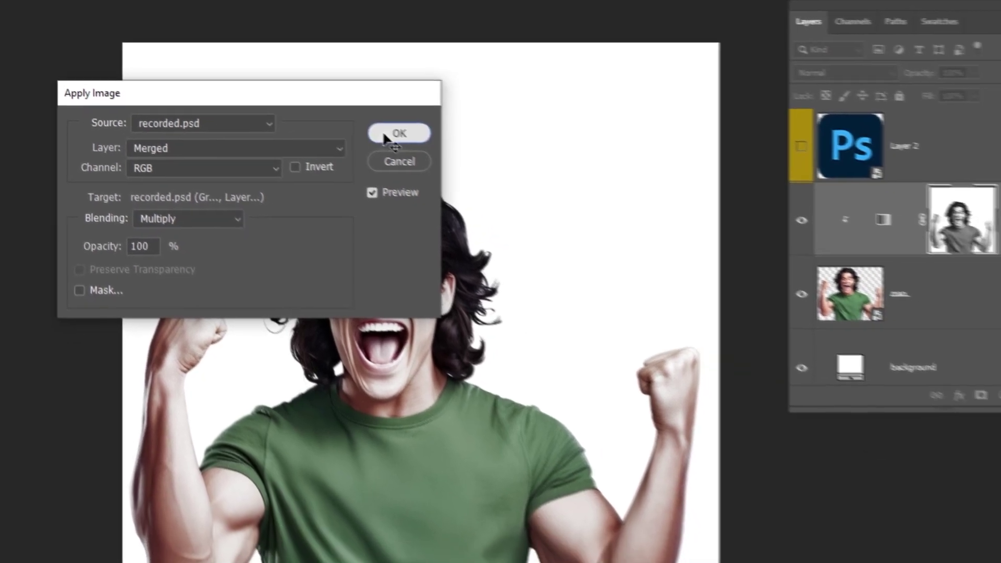
{"action": "left_click", "coordinate": [463, 165]}
{"action": "left_click", "coordinate": [628, 168]}
{"action": "left_click", "coordinate": [628, 167]}
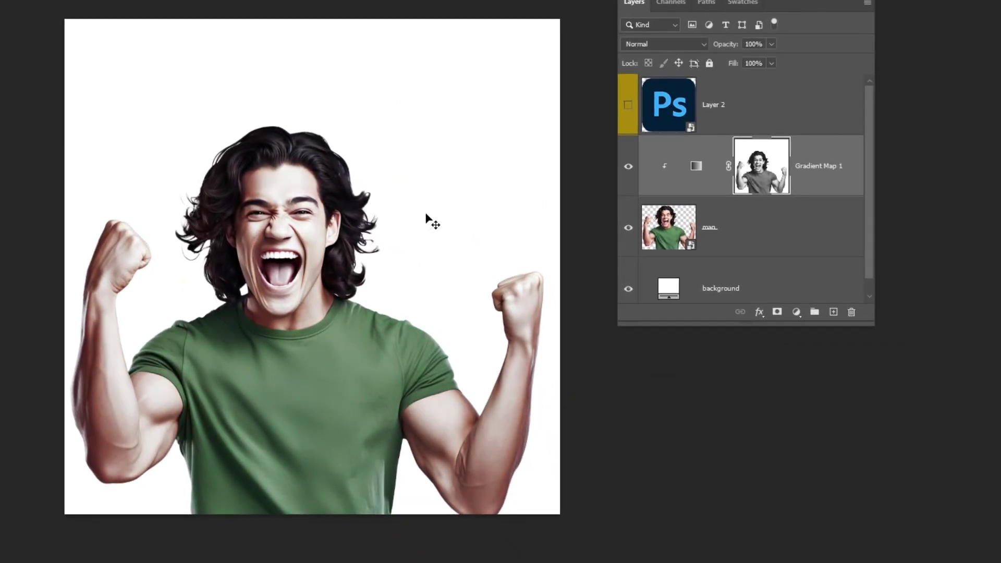
{"action": "left_click", "coordinate": [750, 230]}
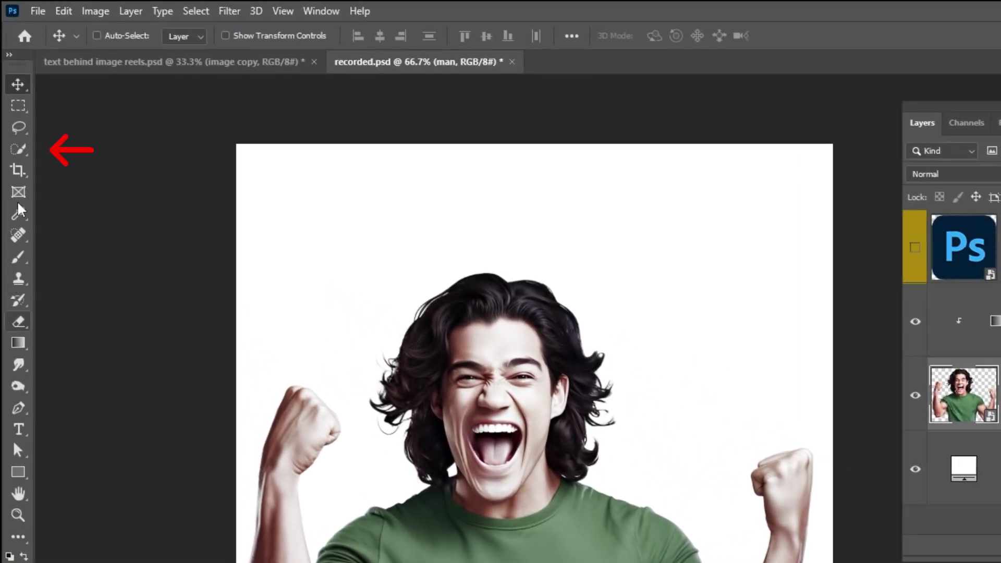
- Quick-select the man's green T-shirt, then make Gradient Map 1 the active layer
{"action": "left_click", "coordinate": [19, 152]}
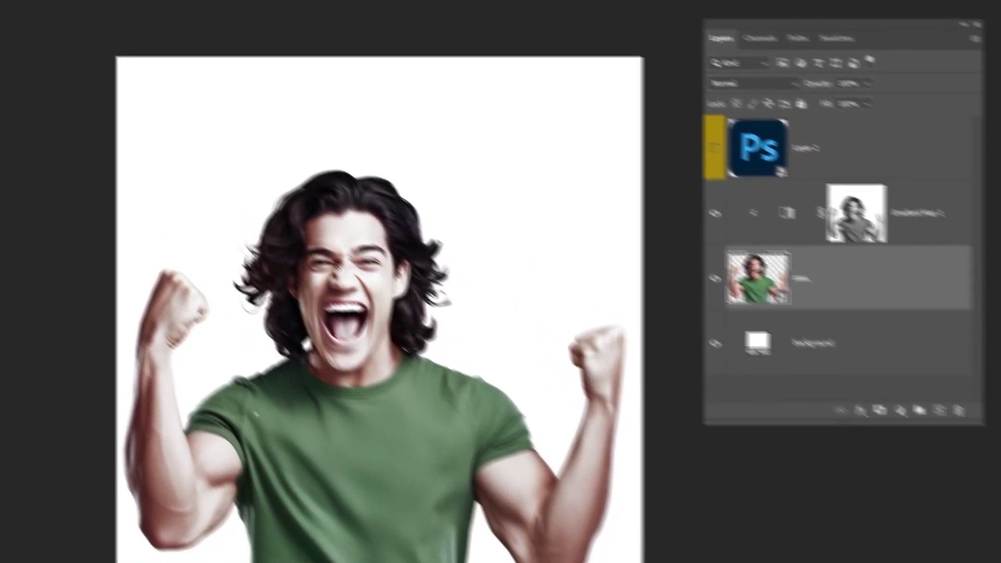
{"action": "left_click", "coordinate": [366, 543]}
{"action": "mouse_move", "coordinate": [173, 350]}
{"action": "left_mouse_down"}
{"action": "mouse_move", "coordinate": [228, 361]}
{"action": "mouse_move", "coordinate": [267, 404]}
{"action": "left_mouse_up"}
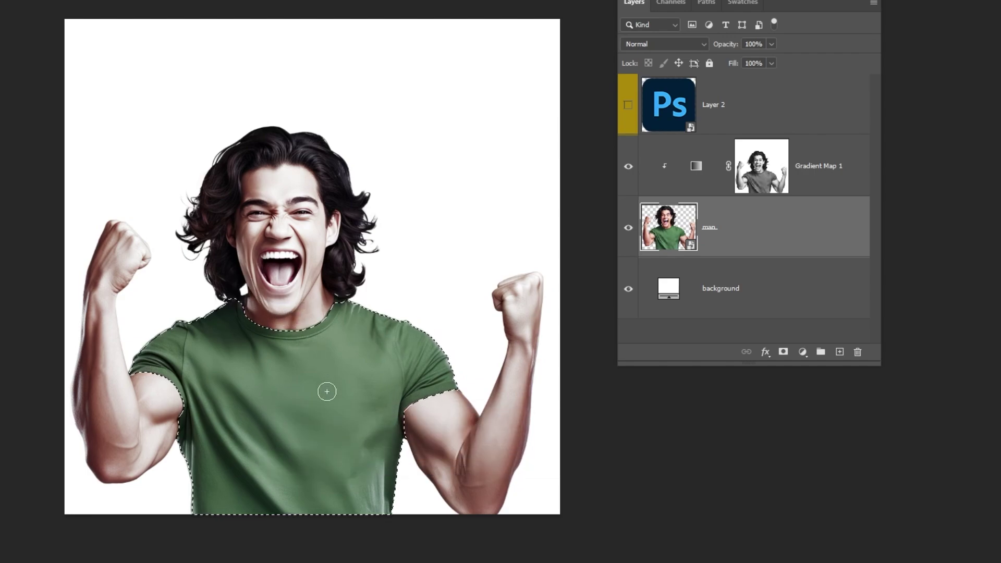
{"action": "left_click", "coordinate": [808, 186]}
- Add a Gradient fill layer on the shirt with purple 9305e2 as the start colour
{"action": "left_click", "coordinate": [802, 352]}
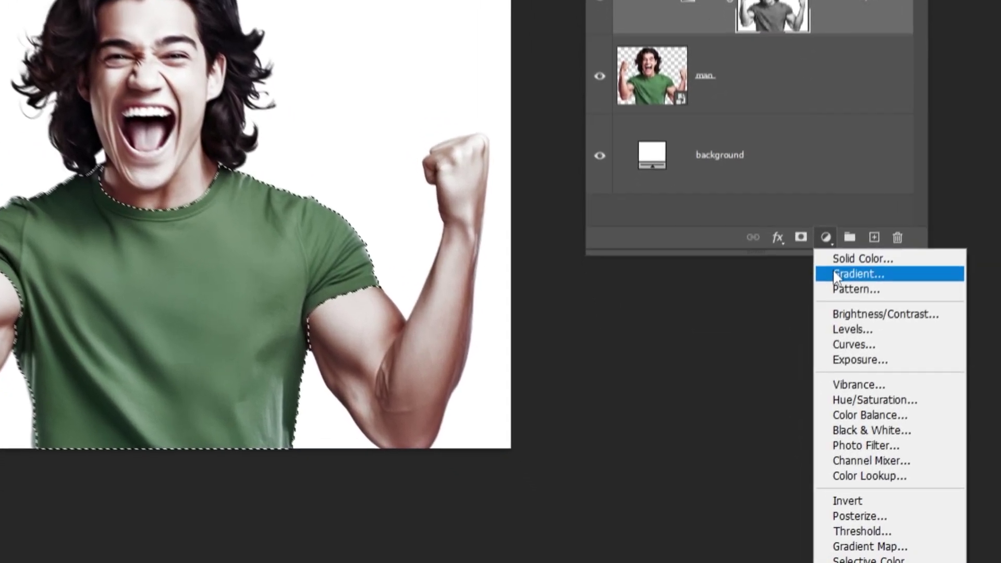
{"action": "left_click", "coordinate": [834, 273]}
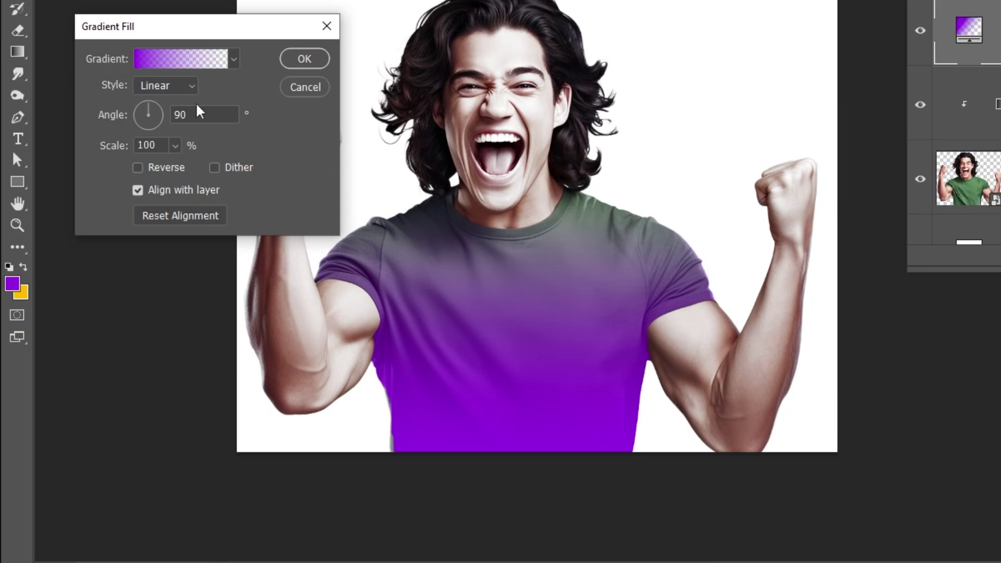
{"action": "left_click", "coordinate": [170, 58]}
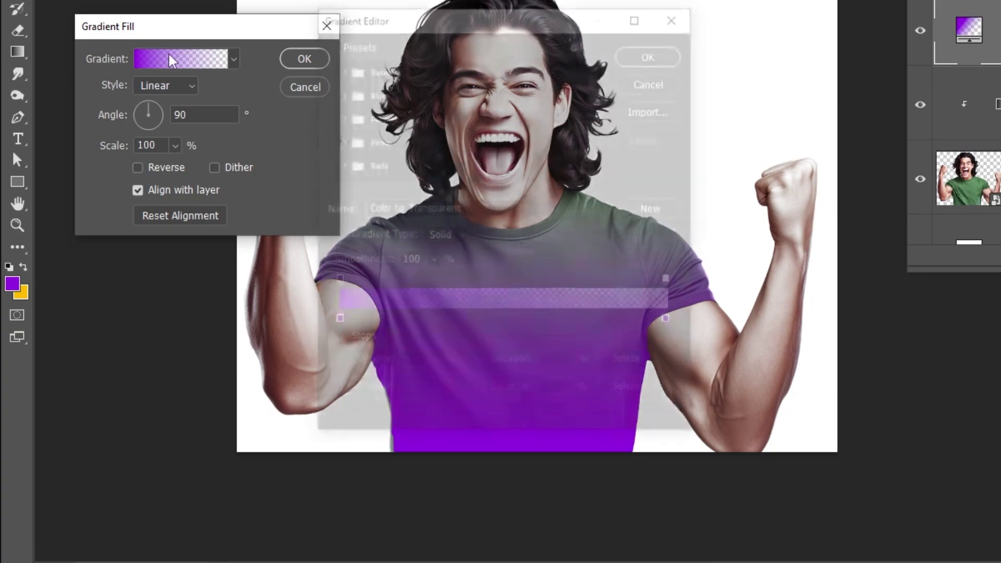
{"action": "left_click", "coordinate": [340, 68]}
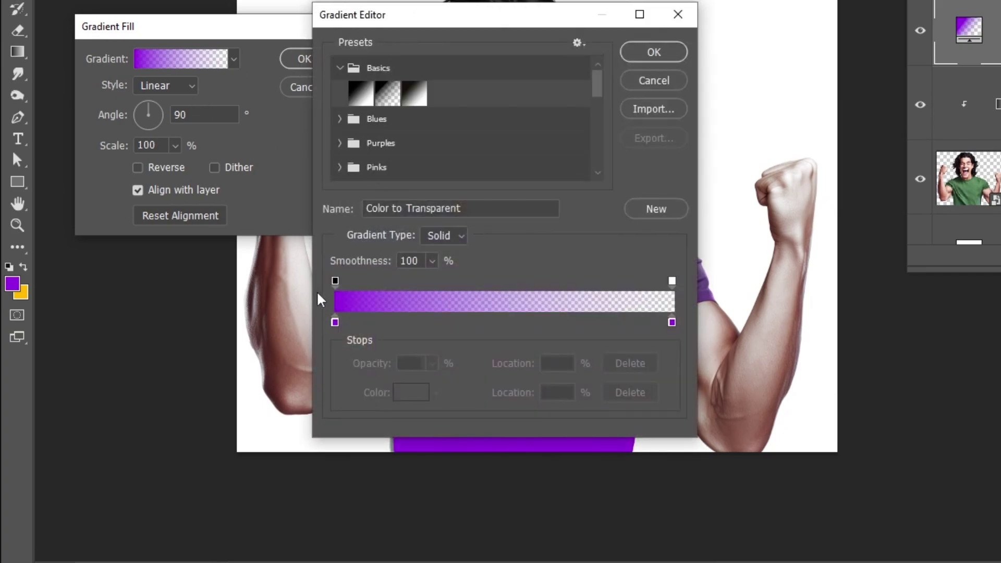
{"action": "left_click", "coordinate": [335, 322]}
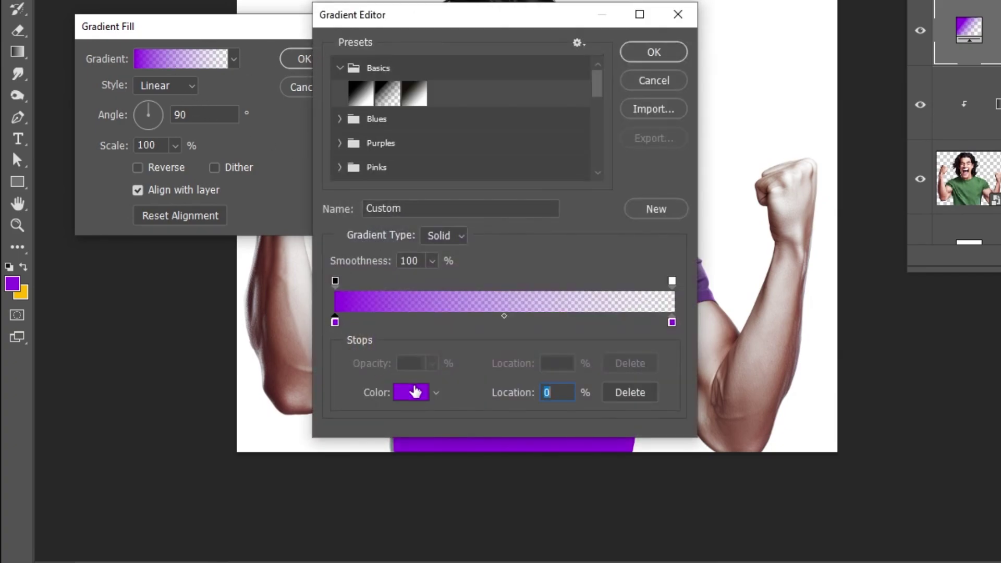
{"action": "left_click", "coordinate": [415, 392]}
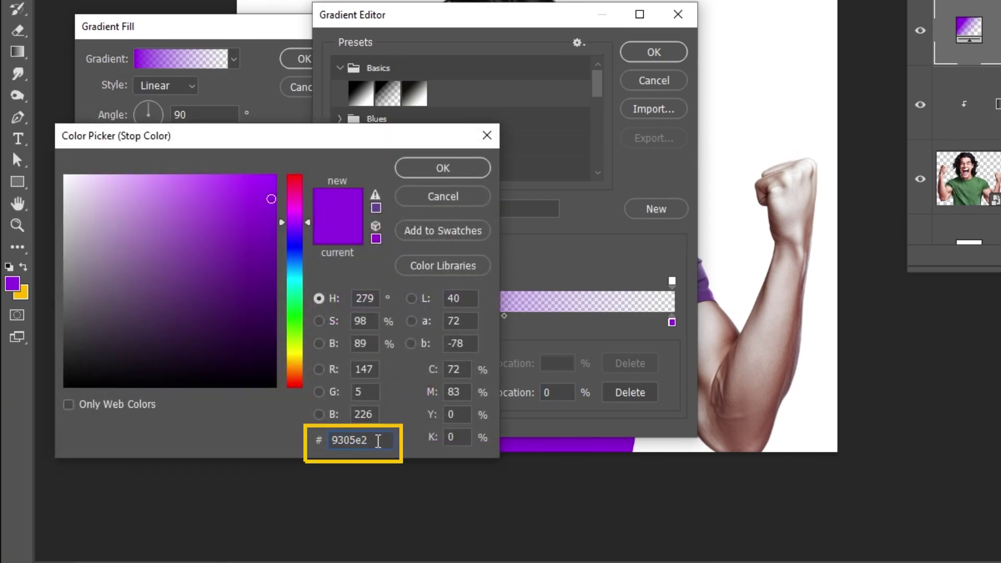
{"action": "left_click", "coordinate": [443, 171]}
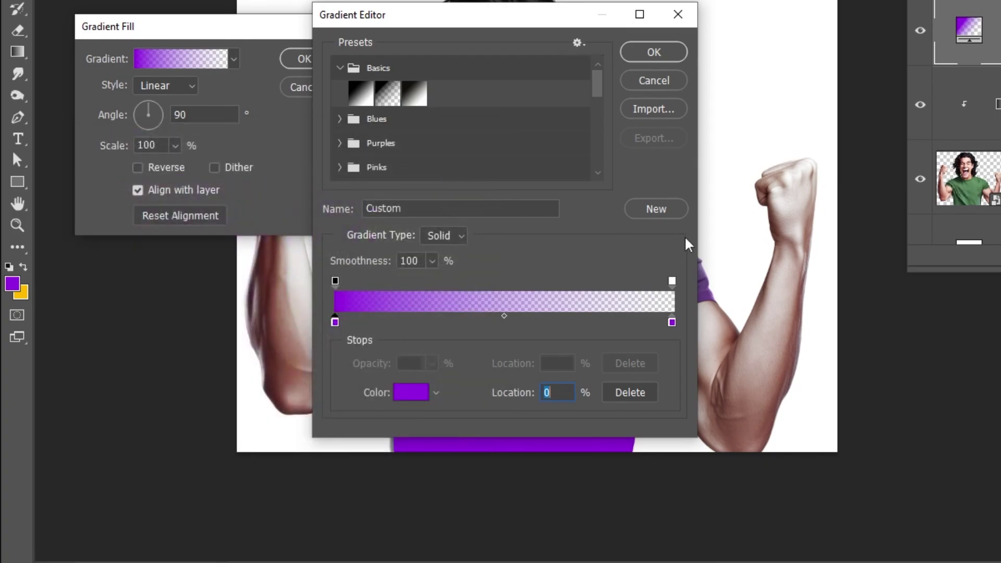
- Give the end stop 100% opacity and yellow ffba00, then clip the fill to the layers below
{"action": "left_click", "coordinate": [672, 282]}
{"action": "type", "text": "100"}
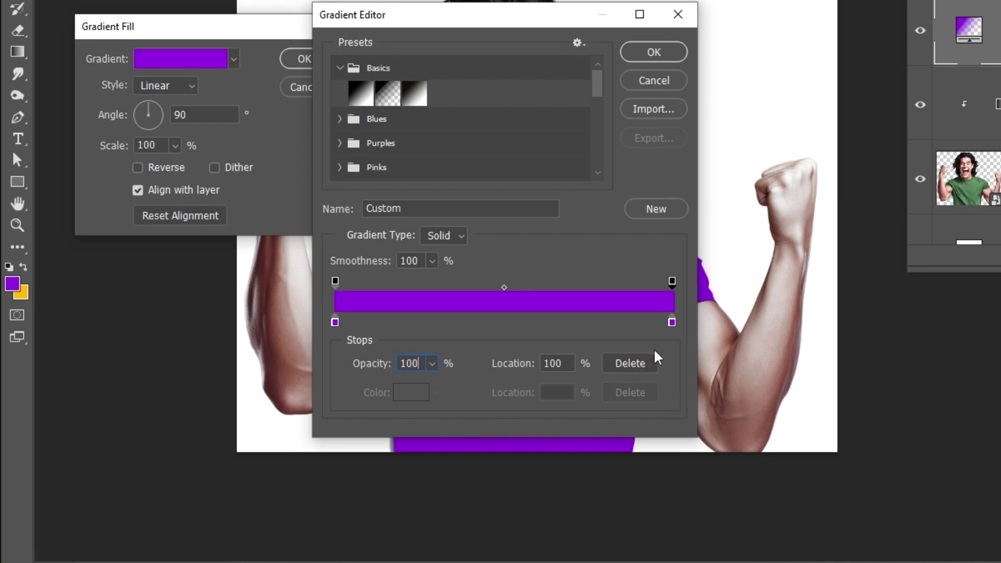
{"action": "left_click", "coordinate": [672, 322]}
{"action": "double_click", "coordinate": [672, 323]}
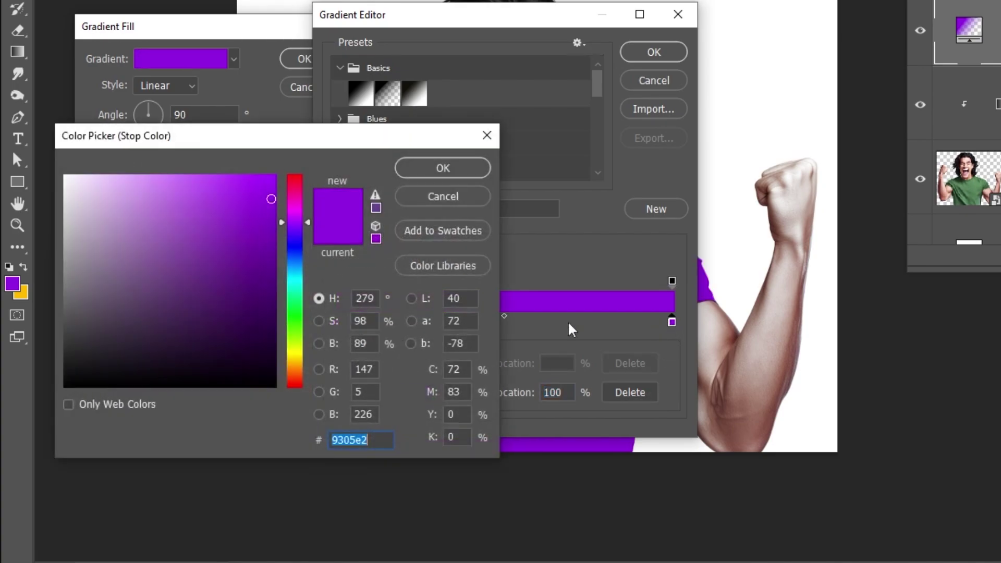
{"action": "left_click", "coordinate": [26, 290]}
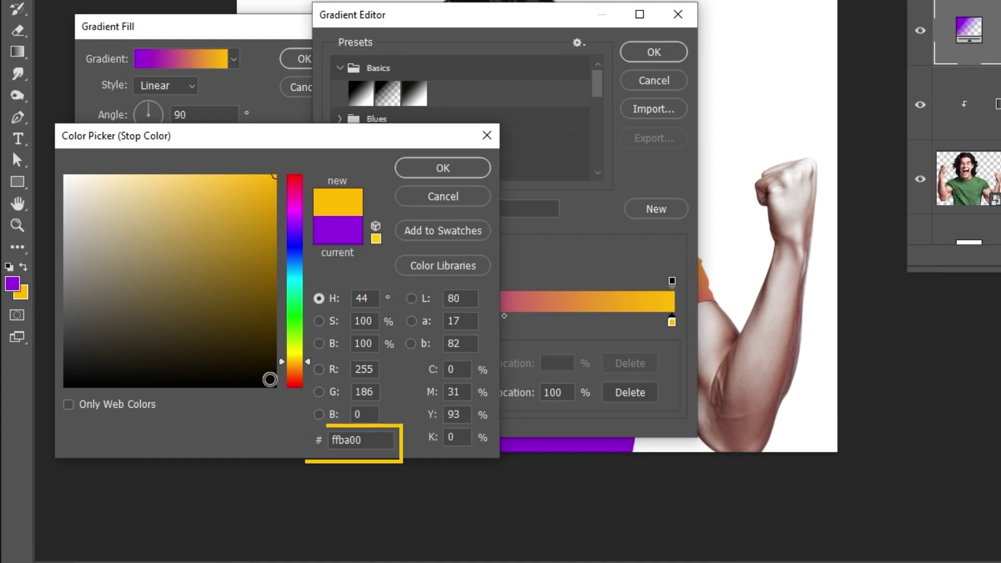
{"action": "left_click", "coordinate": [440, 167]}
{"action": "left_click", "coordinate": [654, 58]}
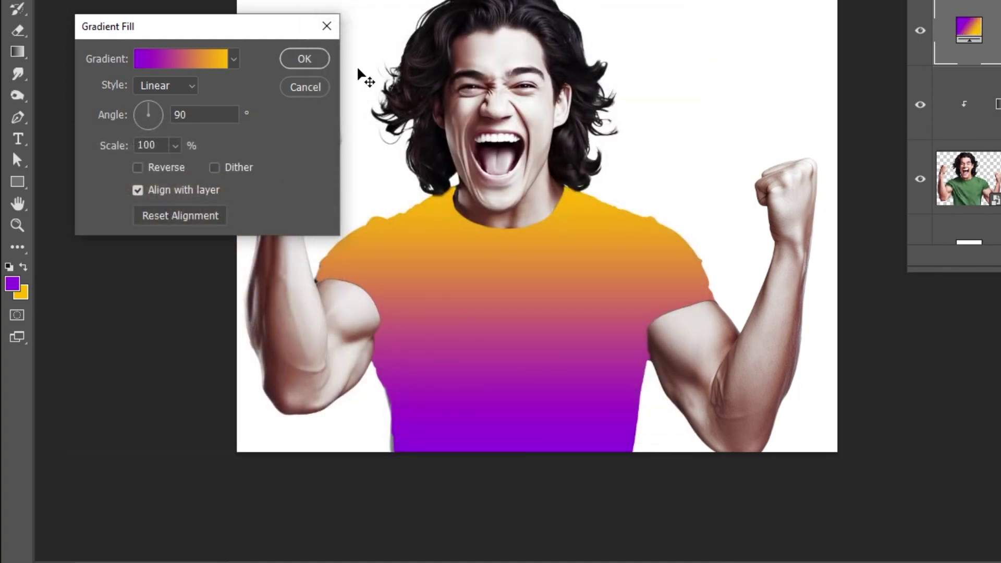
{"action": "left_click", "coordinate": [305, 59]}
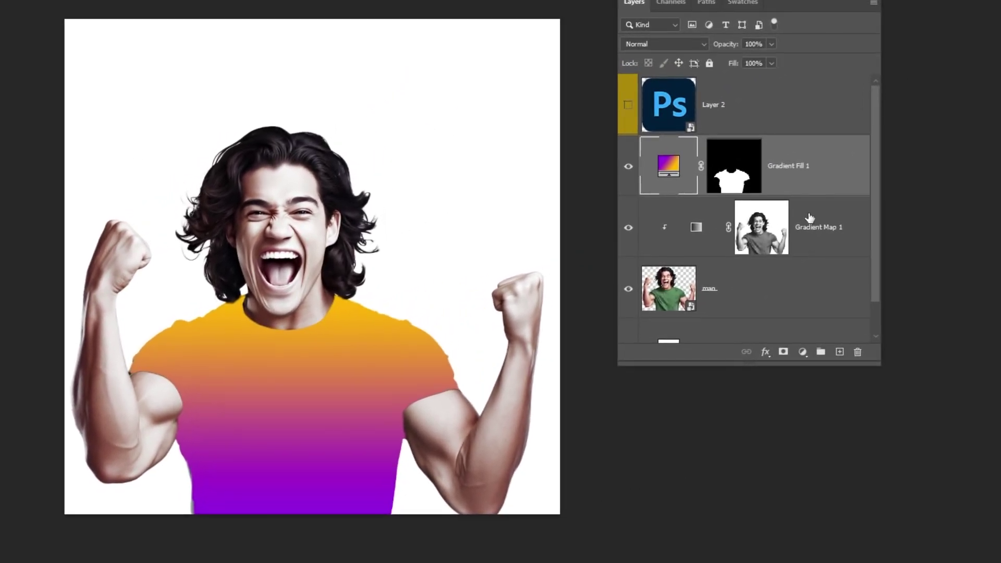
{"action": "left_click", "coordinate": [841, 194], "text": "alt"}
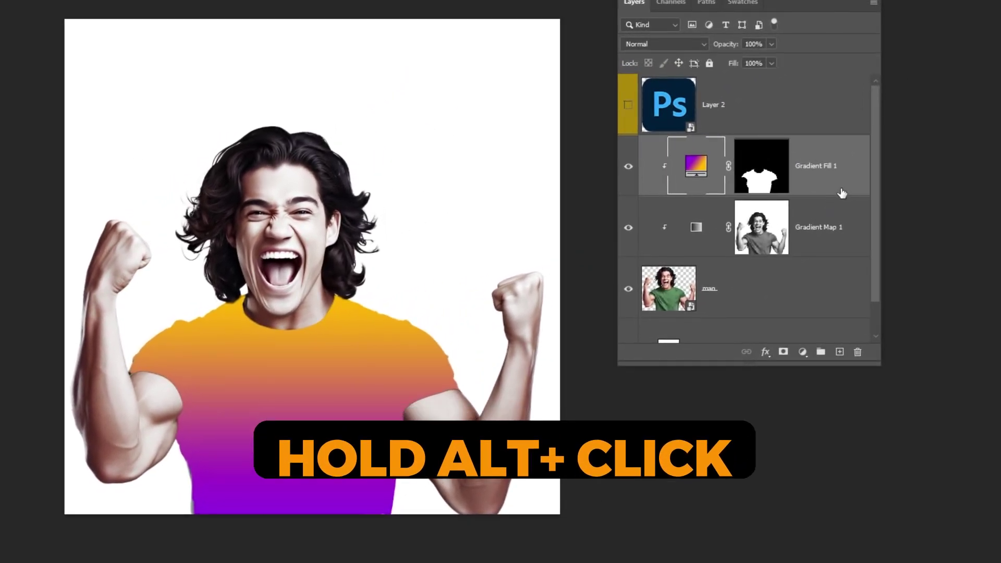
- Set Gradient Fill 1 to Color blending at a 45° angle, reversed, then select the man layer
{"action": "left_click", "coordinate": [680, 46]}
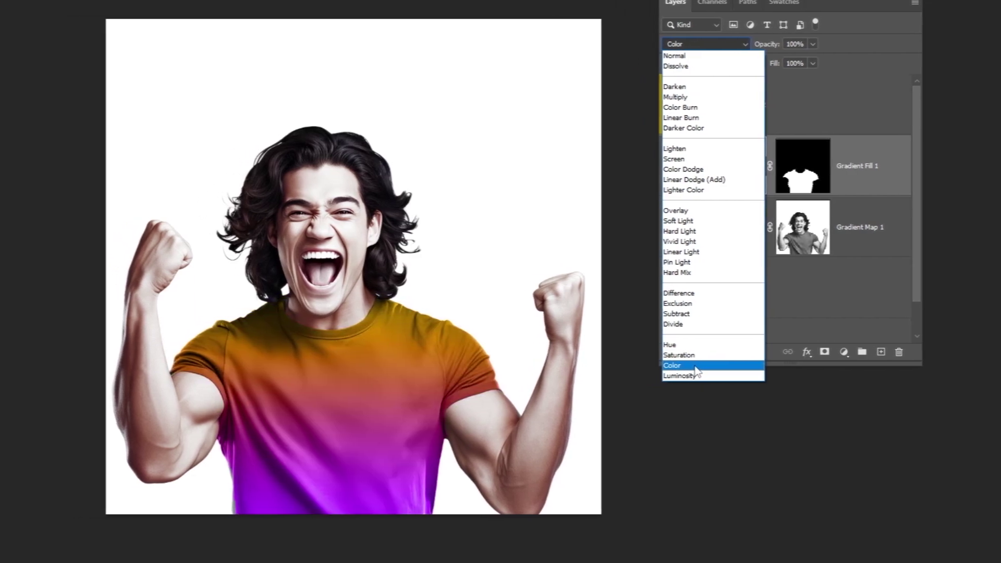
{"action": "left_click", "coordinate": [658, 366]}
{"action": "double_click", "coordinate": [699, 166]}
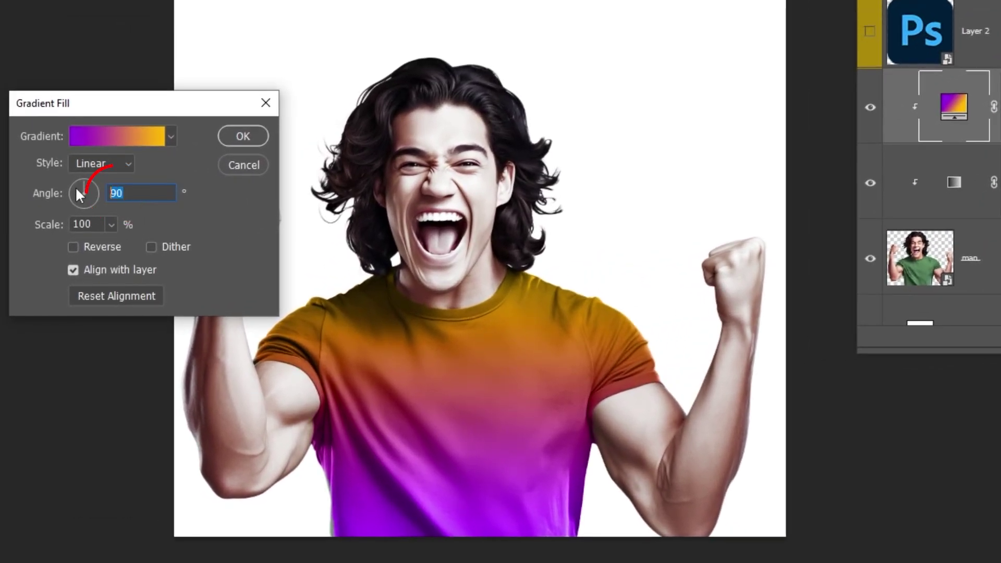
{"action": "type", "text": "45"}
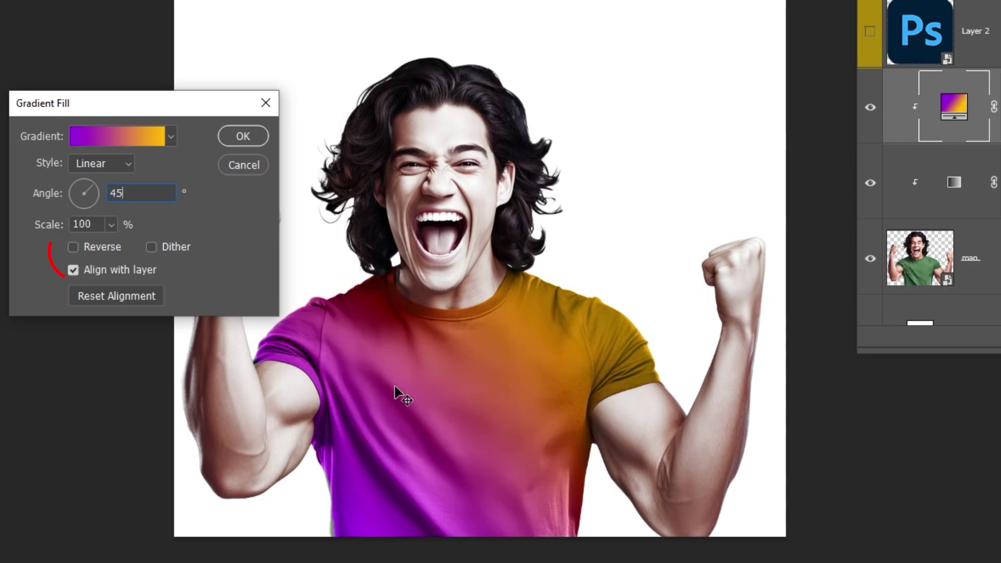
{"action": "left_click", "coordinate": [90, 251]}
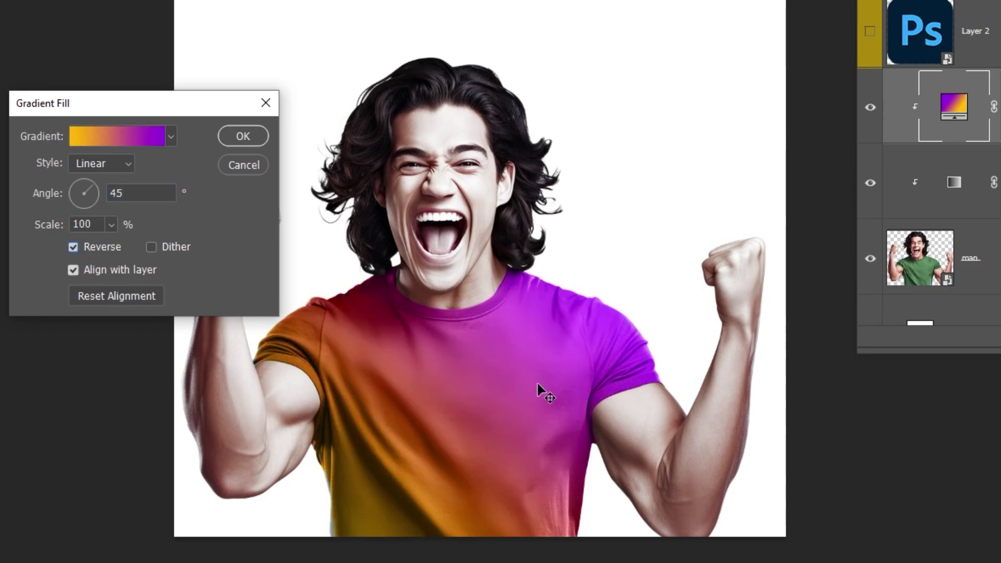
{"action": "left_click", "coordinate": [245, 138]}
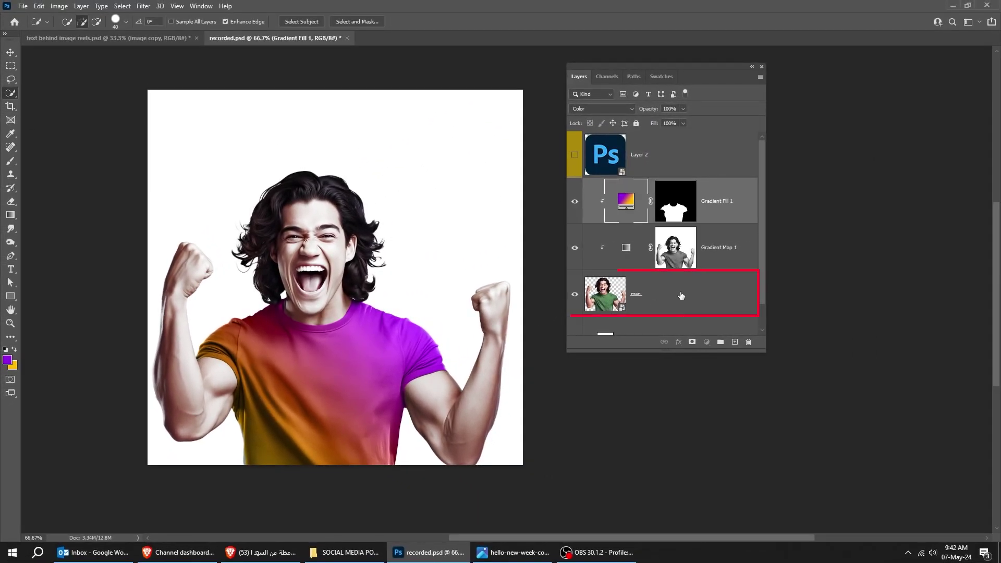
{"action": "left_click", "coordinate": [680, 295]}
- Add a black 000000 drop shadow to the man at 30% opacity and 21 px size
{"action": "scroll", "coordinate": [682, 293], "scroll_direction": "down", "scroll_amount": 1}
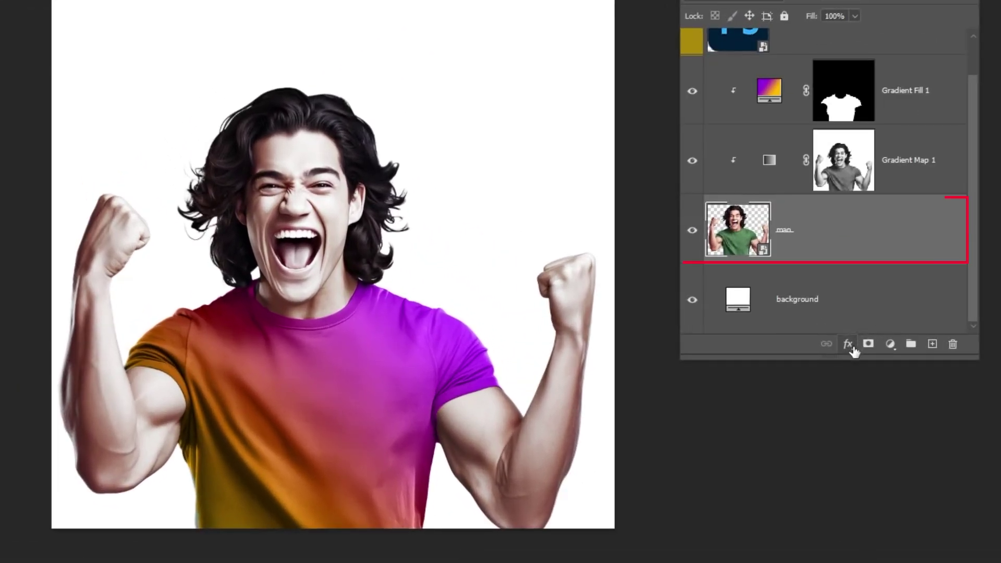
{"action": "left_click", "coordinate": [849, 345]}
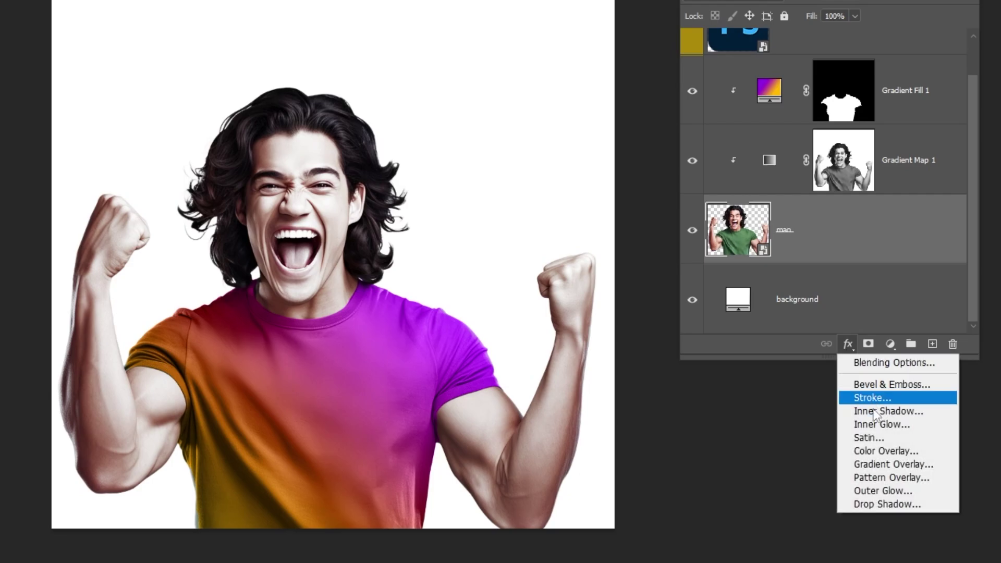
{"action": "left_click", "coordinate": [889, 505]}
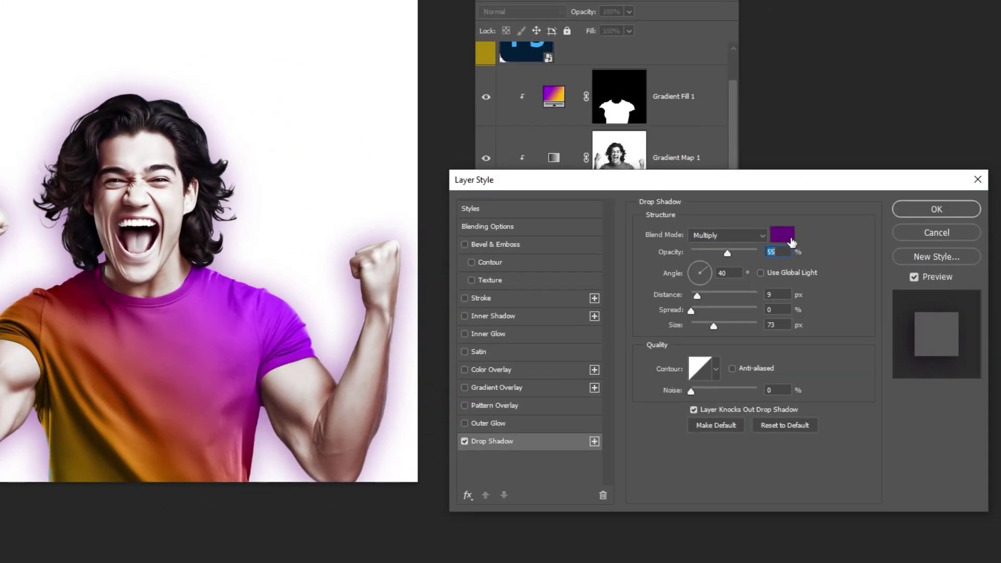
{"action": "left_click", "coordinate": [791, 239]}
{"action": "type", "text": "000000"}
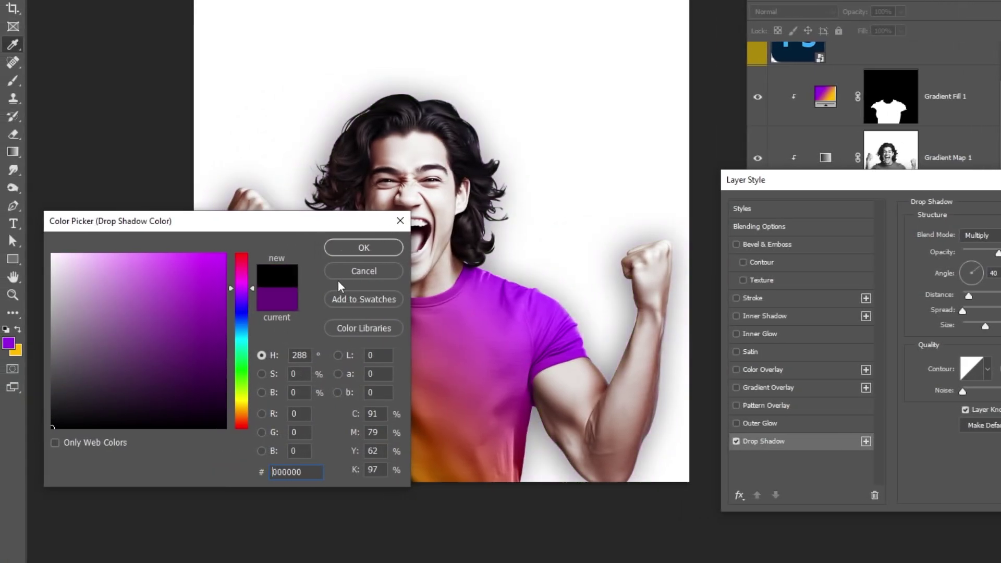
{"action": "left_click", "coordinate": [363, 247]}
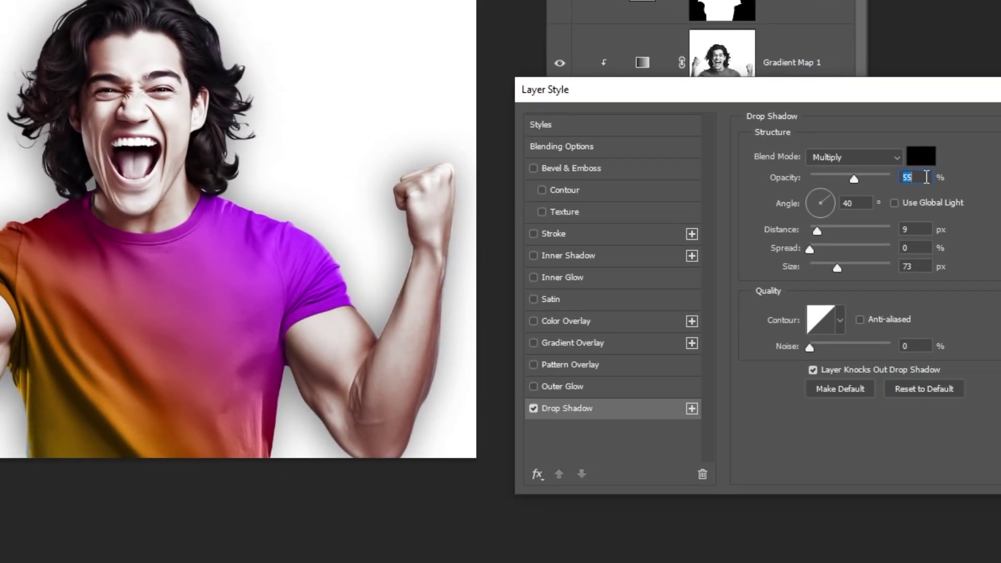
{"action": "type", "text": "30"}
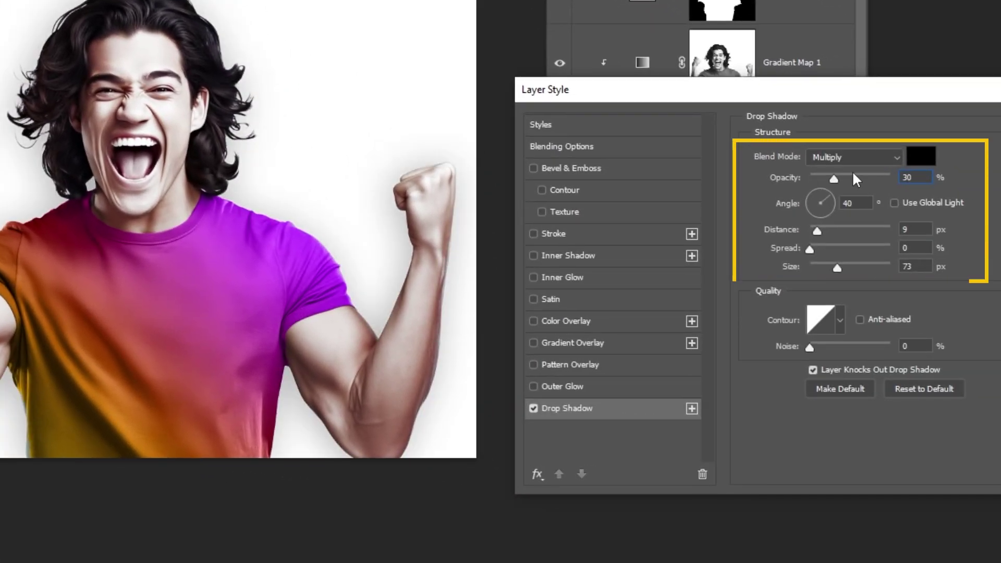
{"action": "left_click_drag", "start_coordinate": [833, 270], "coordinate": [818, 269]}
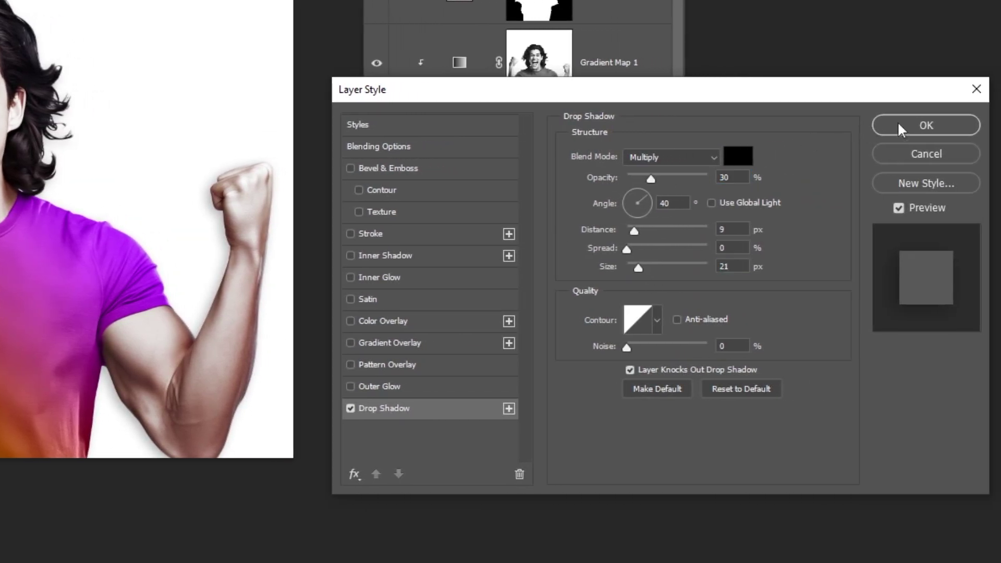
{"action": "left_click", "coordinate": [897, 130]}
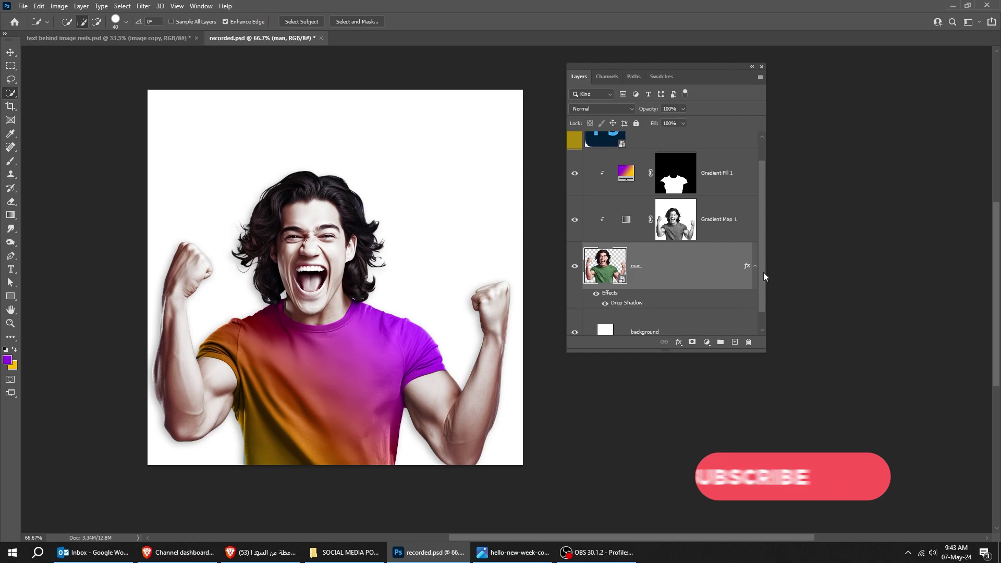
- Group man, Gradient Map 1 and Gradient Fill 1 into a group named man tagged orange
{"action": "left_click", "coordinate": [755, 266]}
{"action": "scroll", "coordinate": [447, 288], "scroll_direction": "right", "scroll_amount": 2}
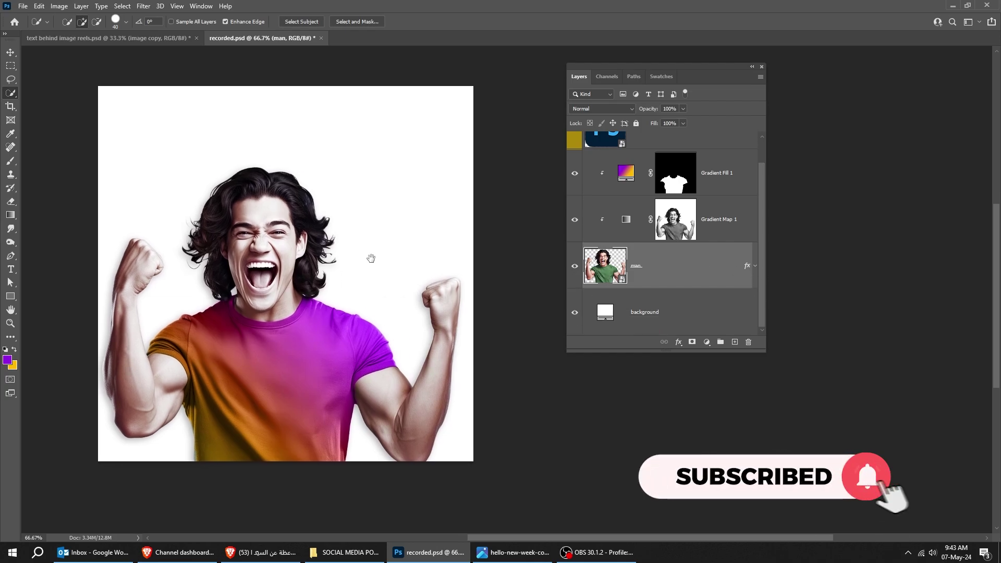
{"action": "left_click_drag", "start_coordinate": [696, 65], "coordinate": [627, 102]}
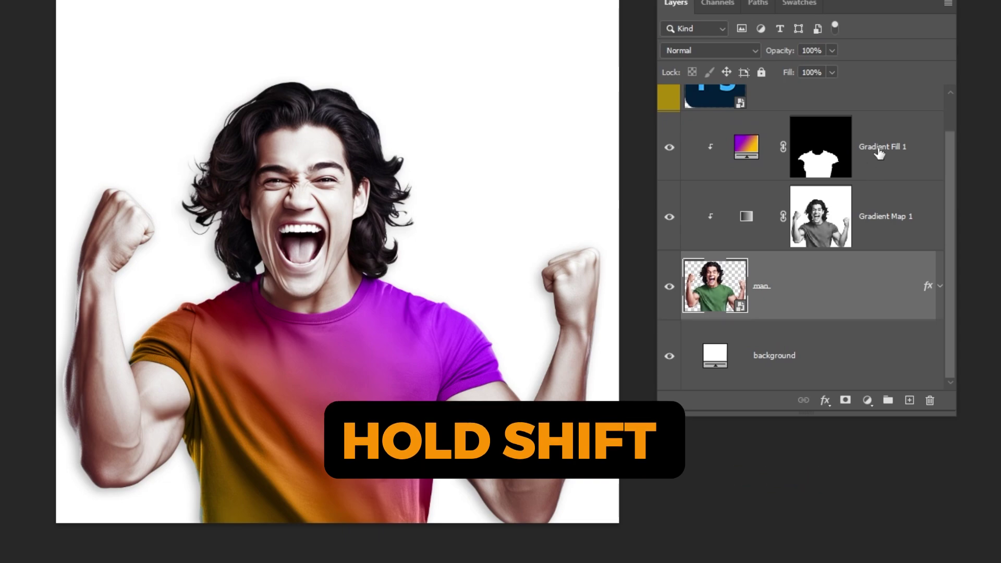
{"action": "left_click", "coordinate": [878, 151]}
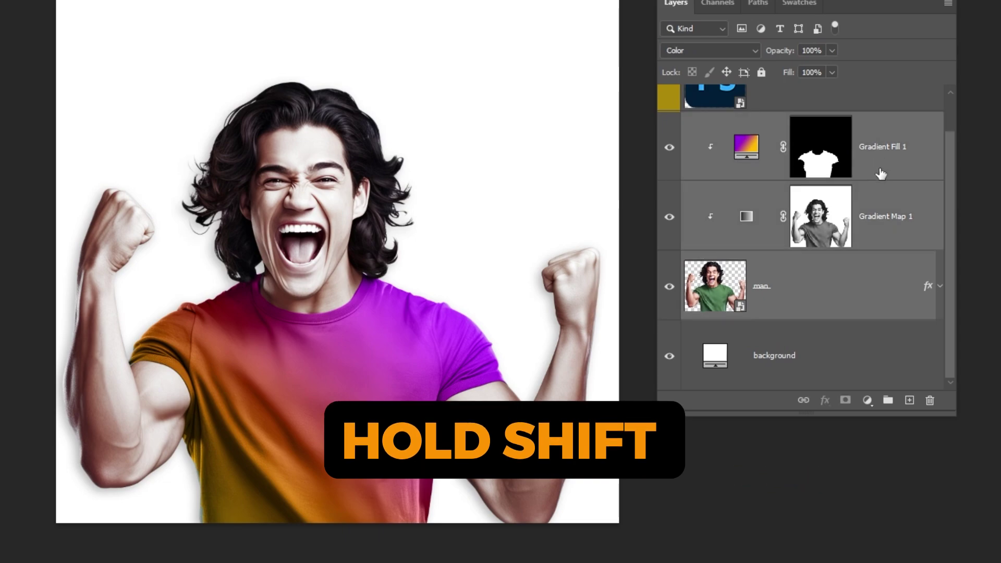
{"action": "left_click", "coordinate": [887, 400]}
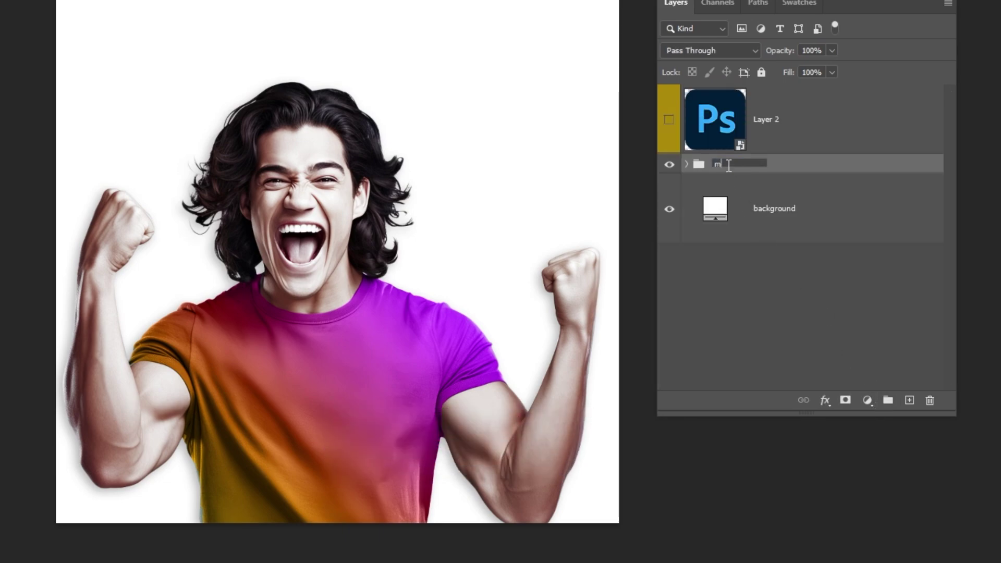
{"action": "right_click", "coordinate": [723, 167]}
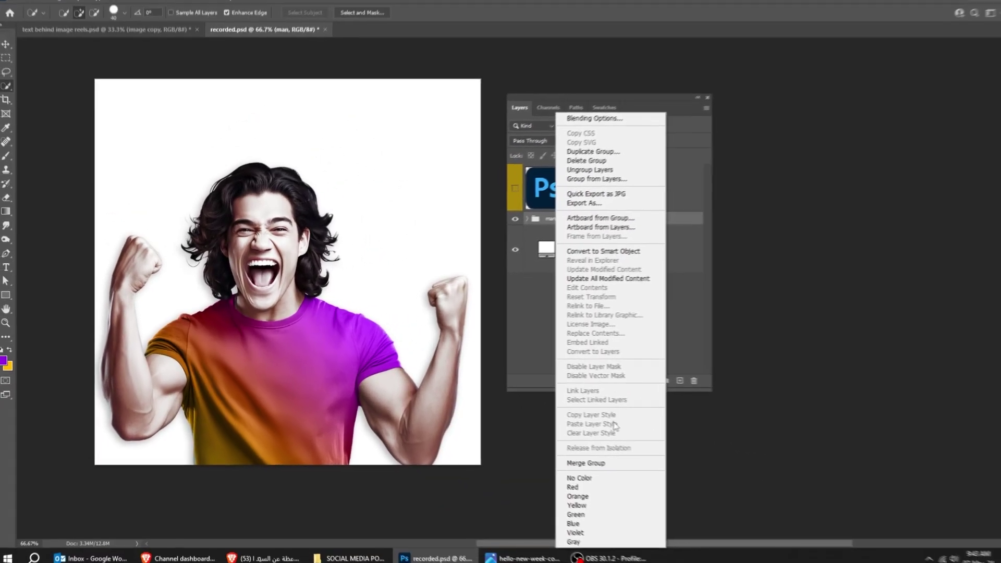
{"action": "left_click", "coordinate": [578, 496]}
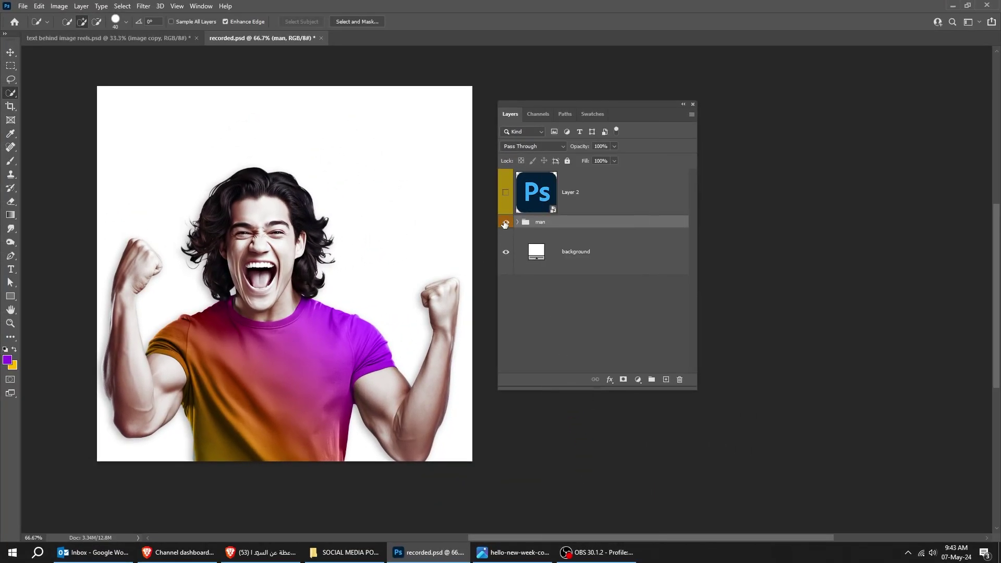
{"action": "left_click", "coordinate": [505, 224]}
{"action": "left_click", "coordinate": [504, 223]}
- Add a text layer reading 'HELLO NEW WEEK.' above the man's head
{"action": "key", "text": "v"}
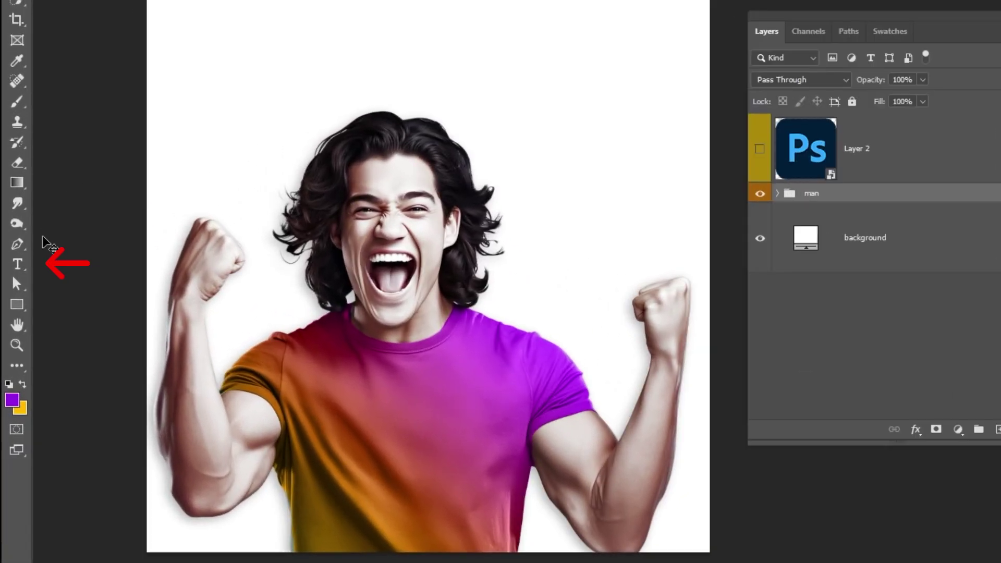
{"action": "left_click", "coordinate": [17, 265]}
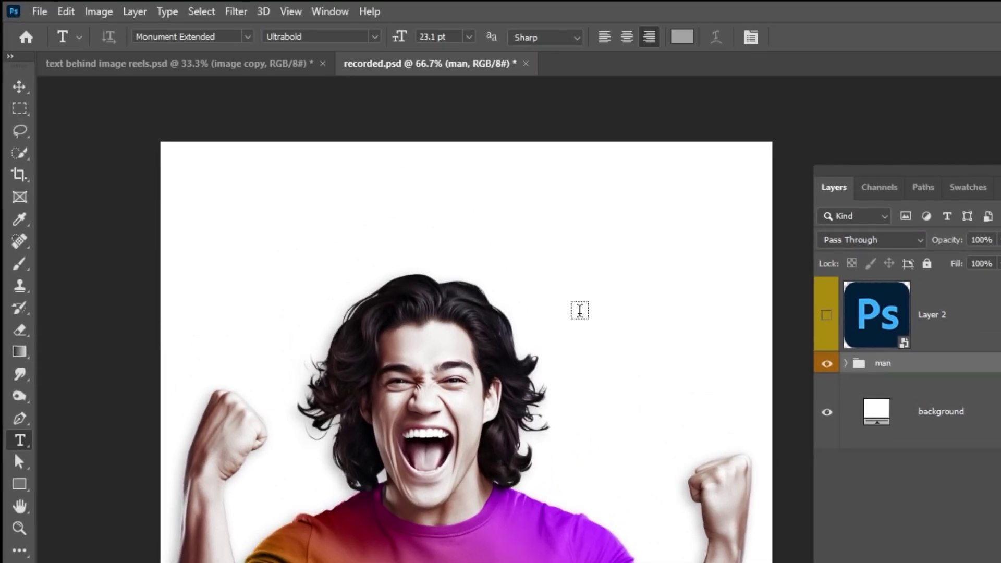
{"action": "left_click", "coordinate": [537, 209]}
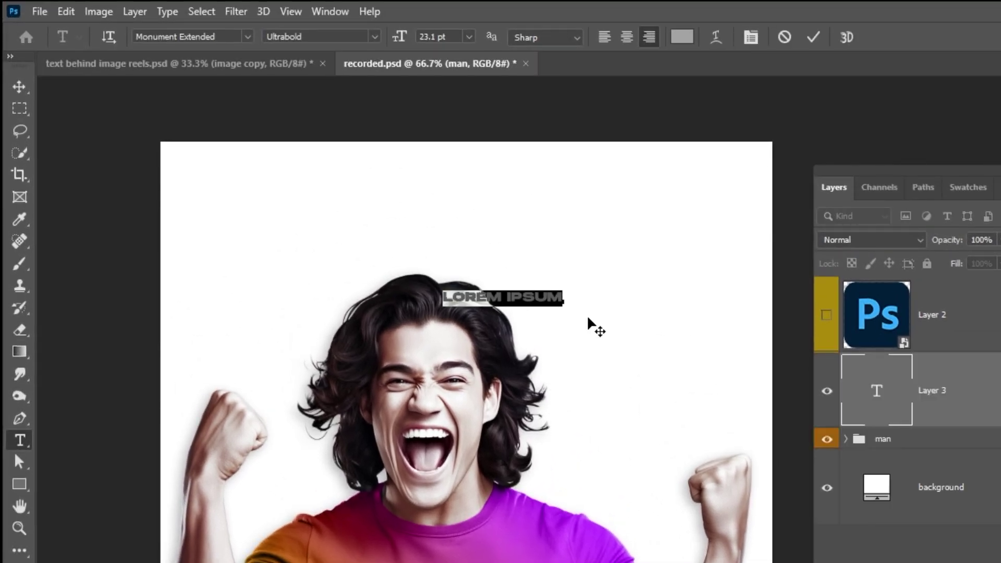
{"action": "type", "text": "HELLO"}
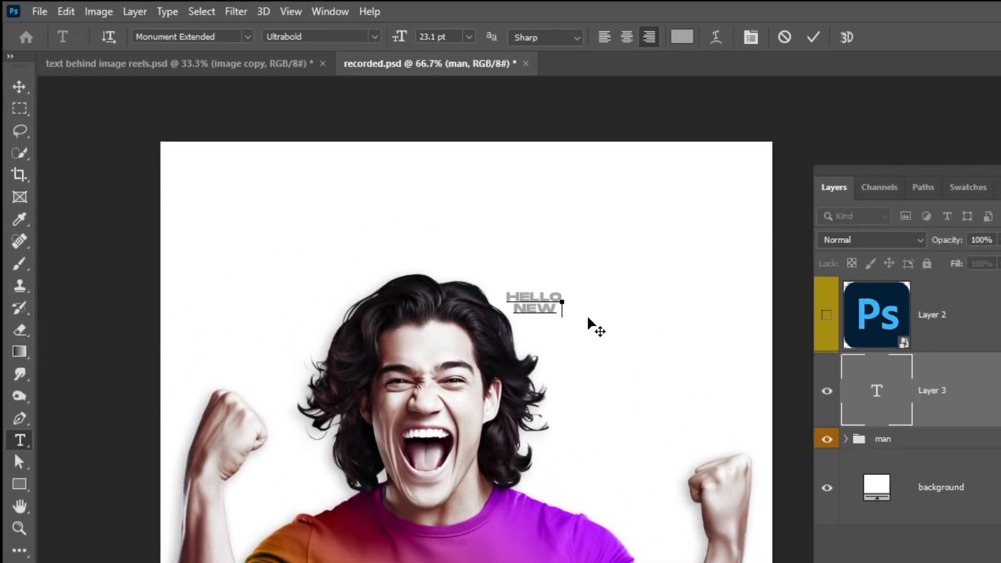
{"action": "left_click", "coordinate": [588, 318]}
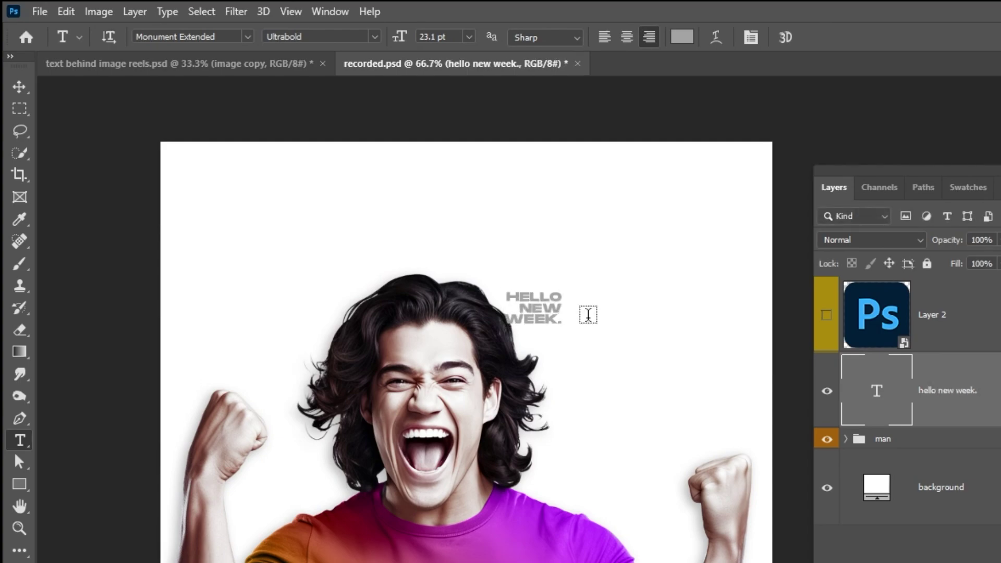
- Scale up the headline and move it to the right of the man's head
{"action": "key", "text": "ctrl+t"}
{"action": "left_click_drag", "start_coordinate": [570, 286], "coordinate": [657, 257]}
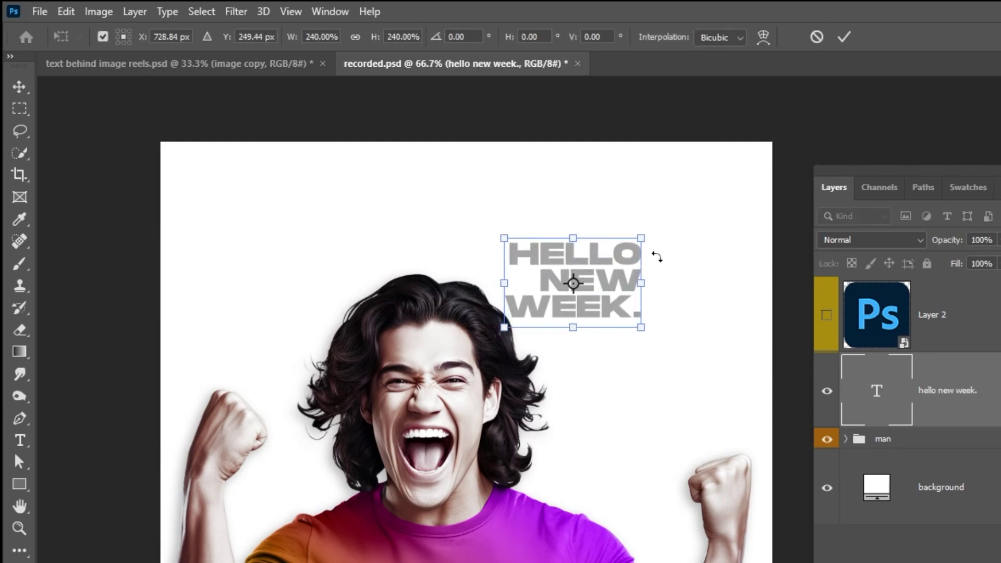
{"action": "key", "text": "Return"}
{"action": "key", "text": "v"}
{"action": "left_click_drag", "start_coordinate": [634, 297], "coordinate": [704, 344]}
- Left-align the headline lines and pull the headline back onto the canvas
{"action": "key", "text": "t"}
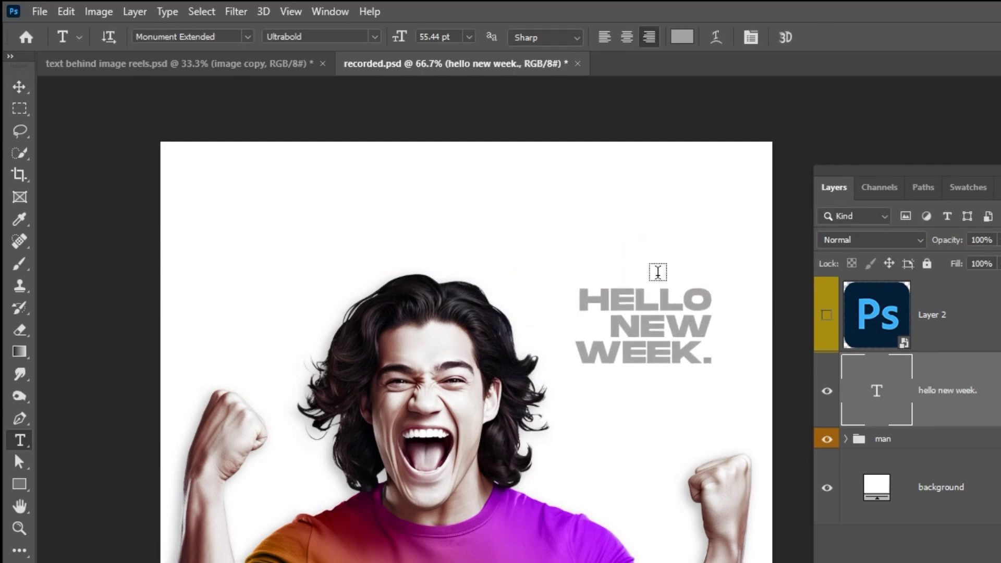
{"action": "left_click", "coordinate": [605, 38]}
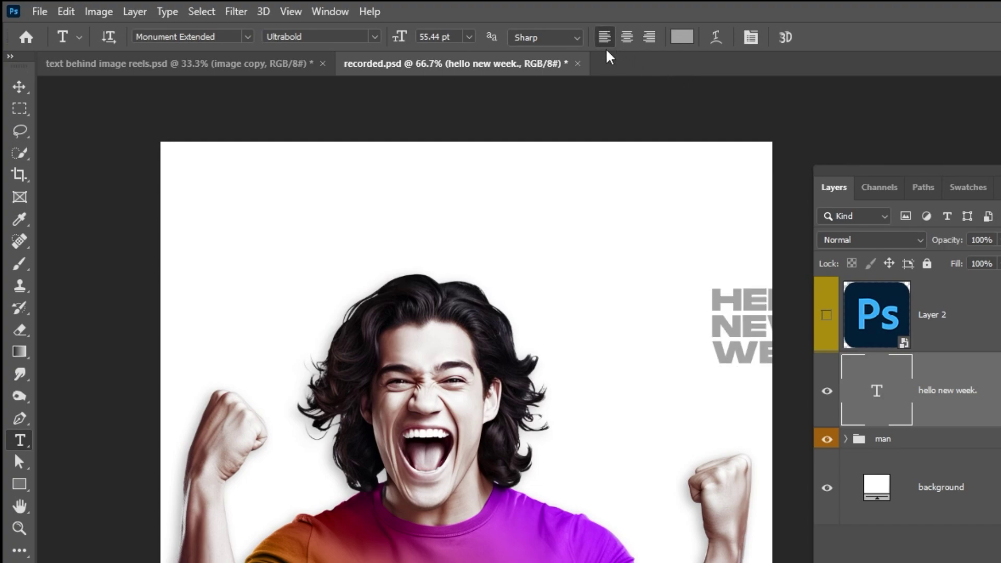
{"action": "key", "text": "v"}
{"action": "left_click_drag", "start_coordinate": [726, 331], "coordinate": [580, 319]}
{"action": "key", "text": "t"}
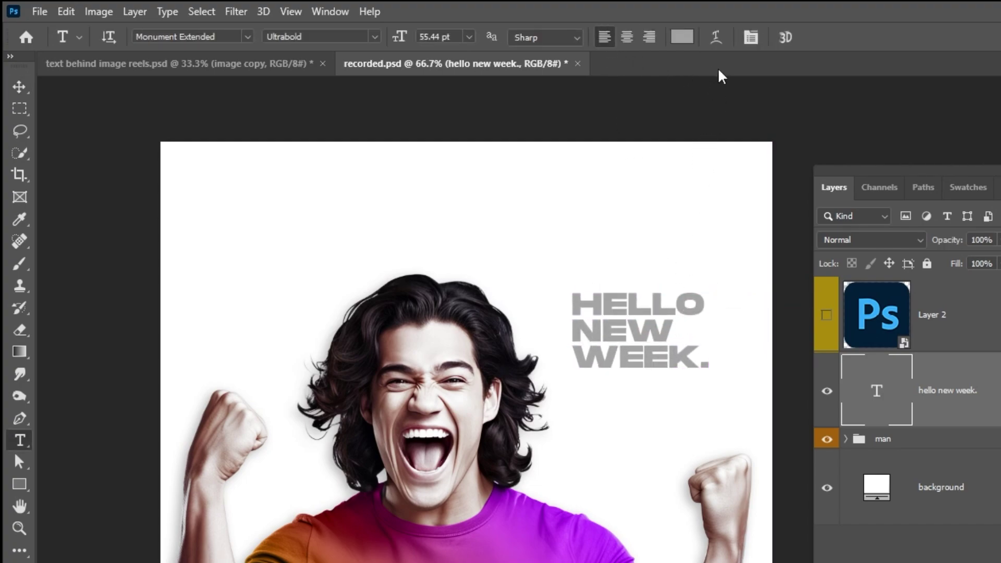
{"action": "left_click", "coordinate": [682, 36]}
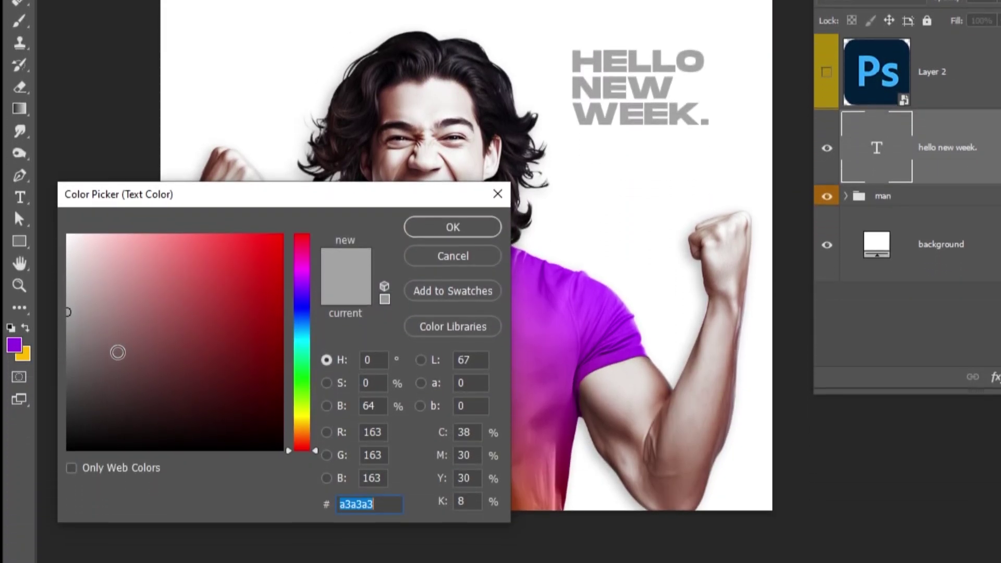
- Make the headline dark 1d1d1d and turn off All Caps for lowercase text
{"action": "left_click_drag", "start_coordinate": [117, 352], "coordinate": [57, 424]}
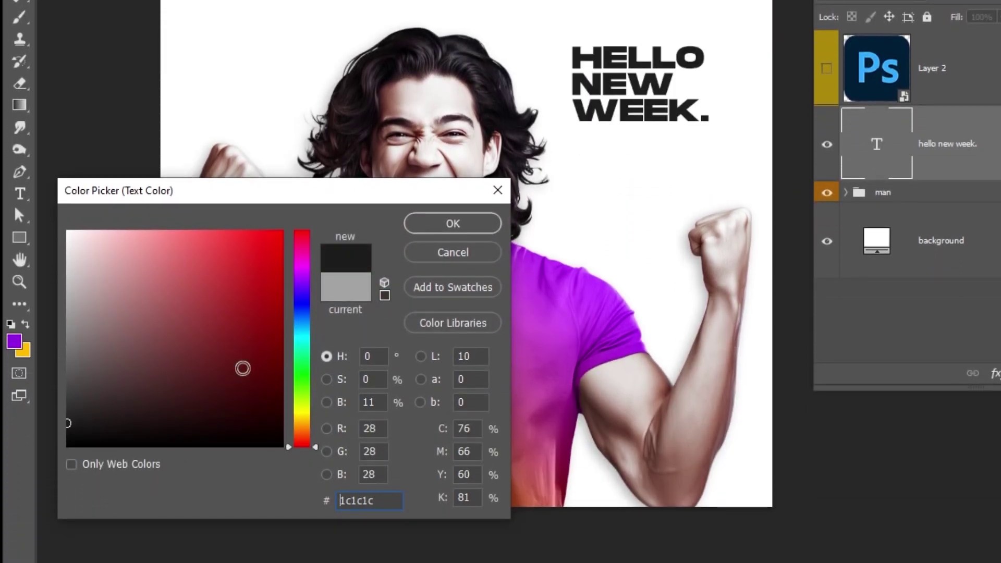
{"action": "left_click", "coordinate": [441, 230]}
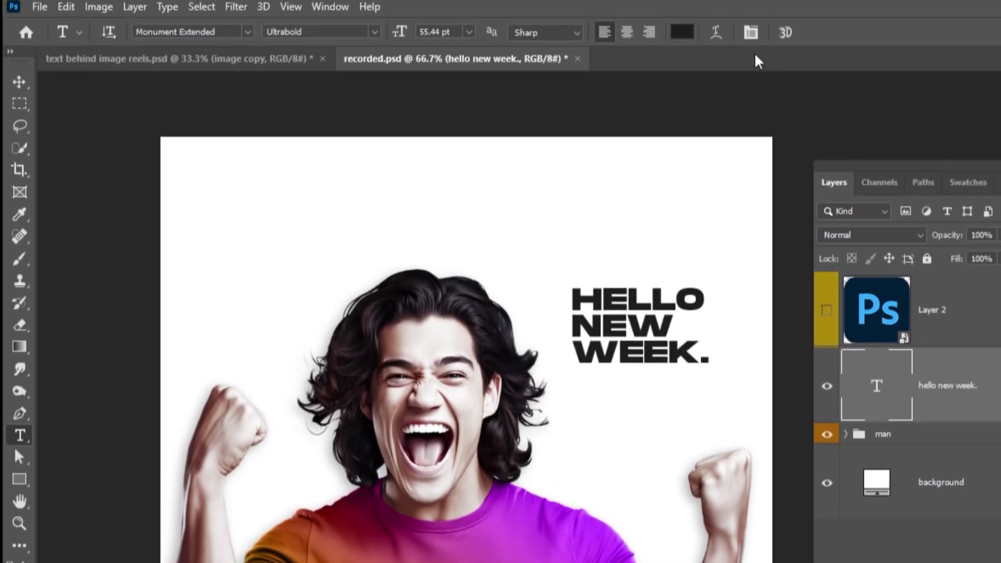
{"action": "left_click", "coordinate": [753, 41]}
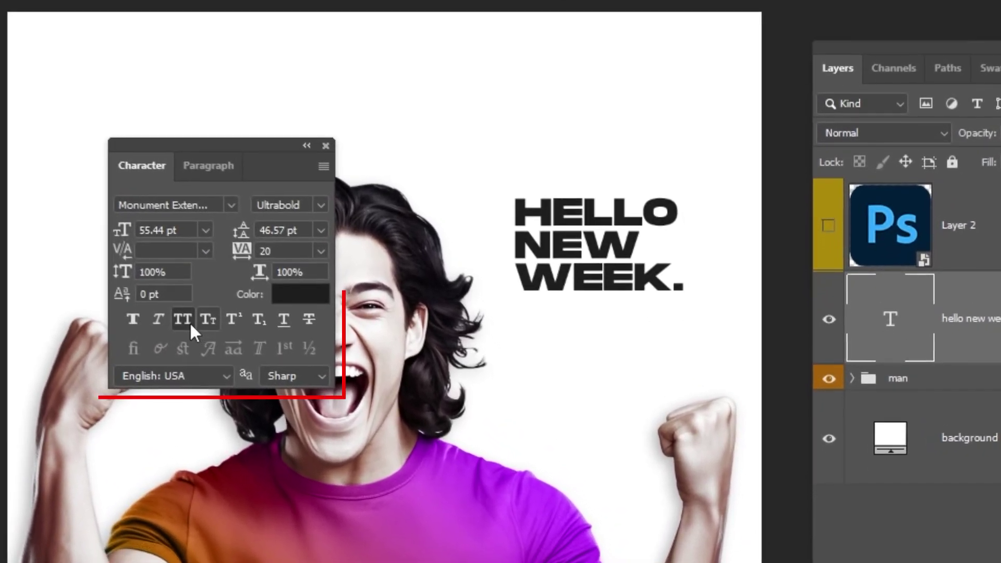
{"action": "left_click", "coordinate": [184, 319]}
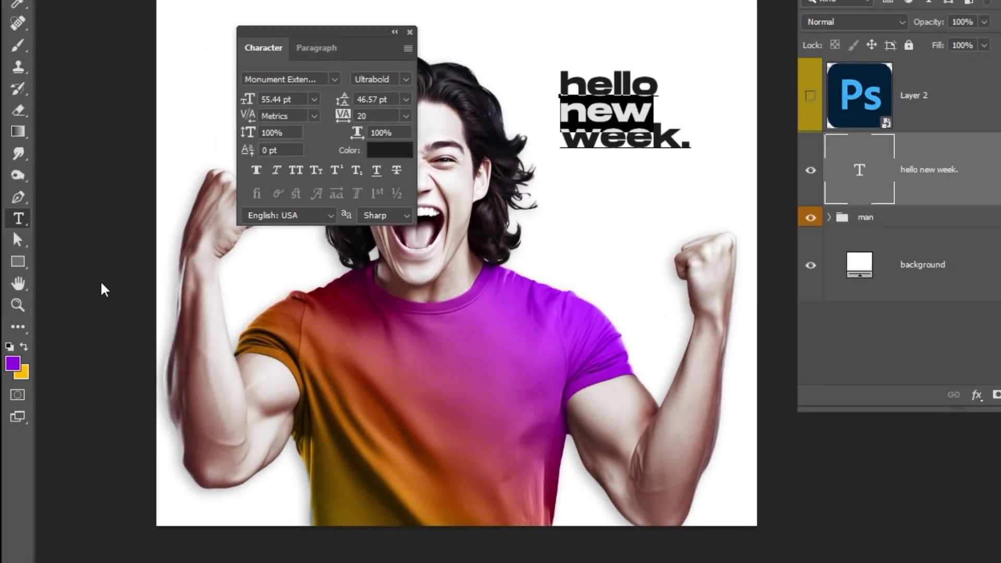
- Colour the word 'new' and the final full stop purple 9305e2, then commit the text
{"action": "left_click", "coordinate": [380, 156]}
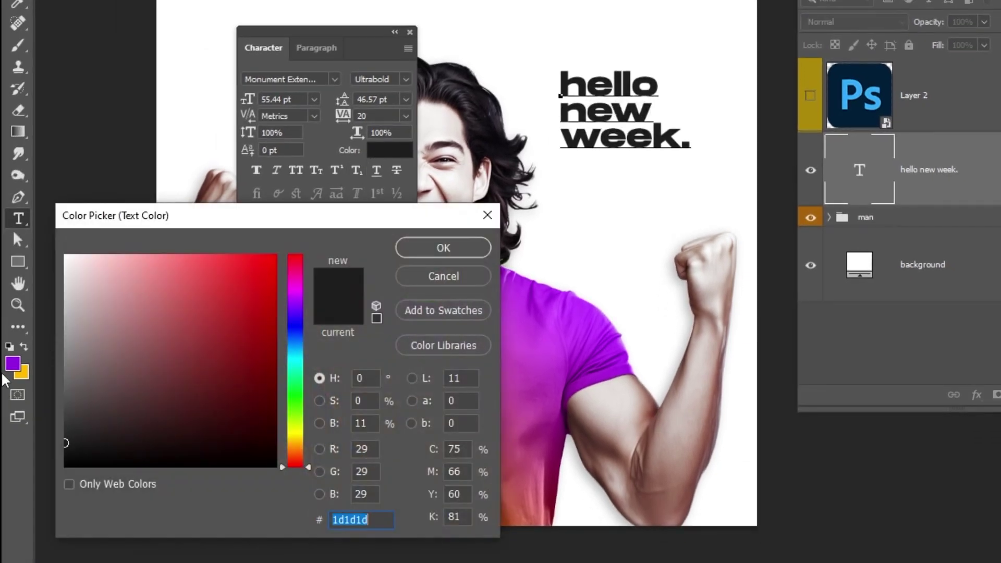
{"action": "left_click", "coordinate": [12, 363]}
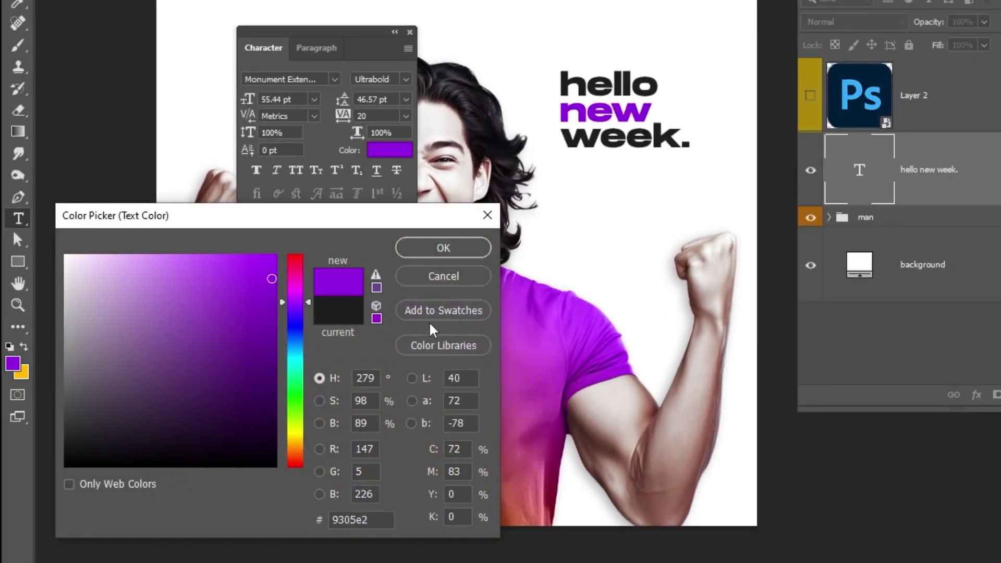
{"action": "left_click", "coordinate": [444, 248]}
{"action": "left_click", "coordinate": [681, 138]}
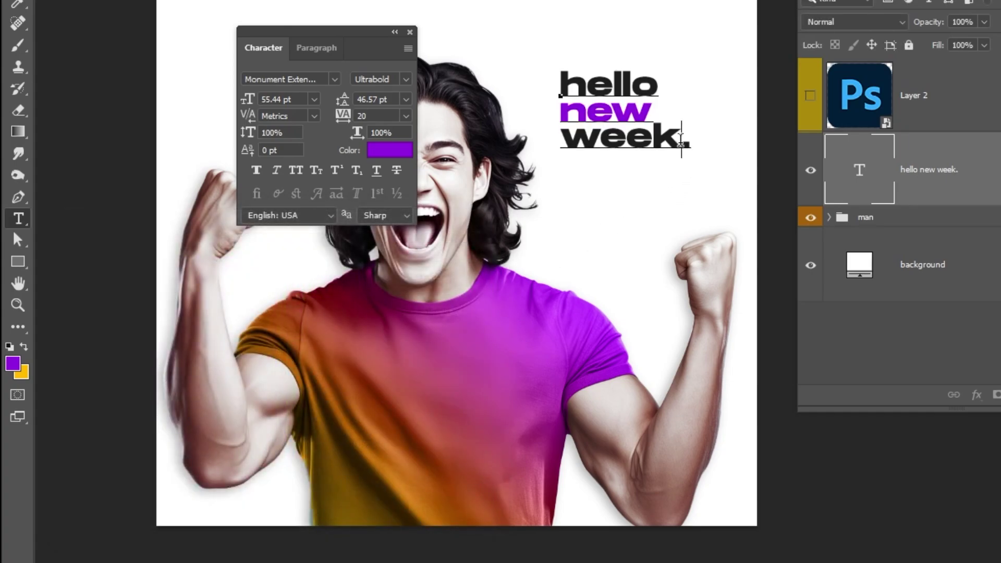
{"action": "left_click", "coordinate": [389, 152]}
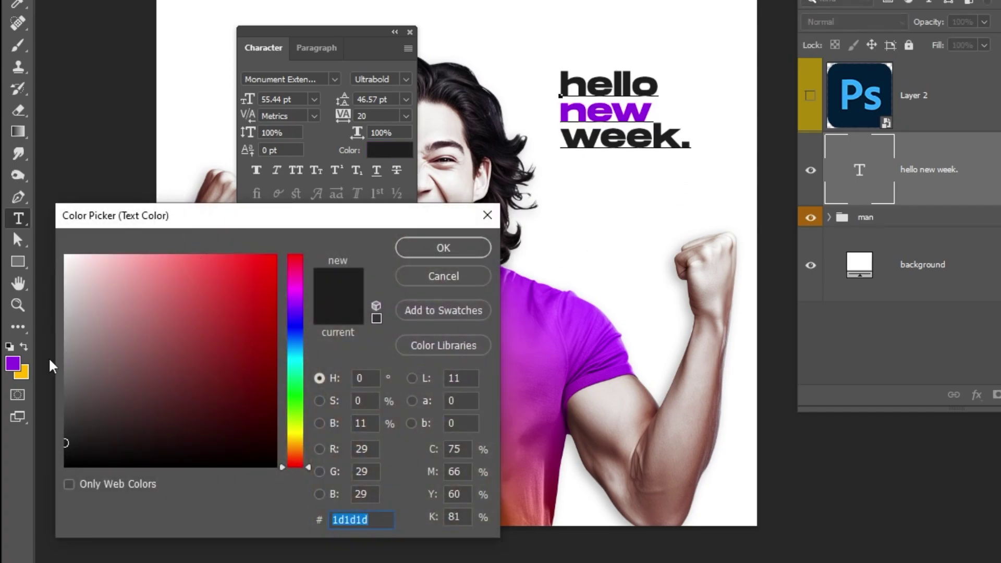
{"action": "left_click", "coordinate": [12, 363]}
{"action": "left_click", "coordinate": [420, 252]}
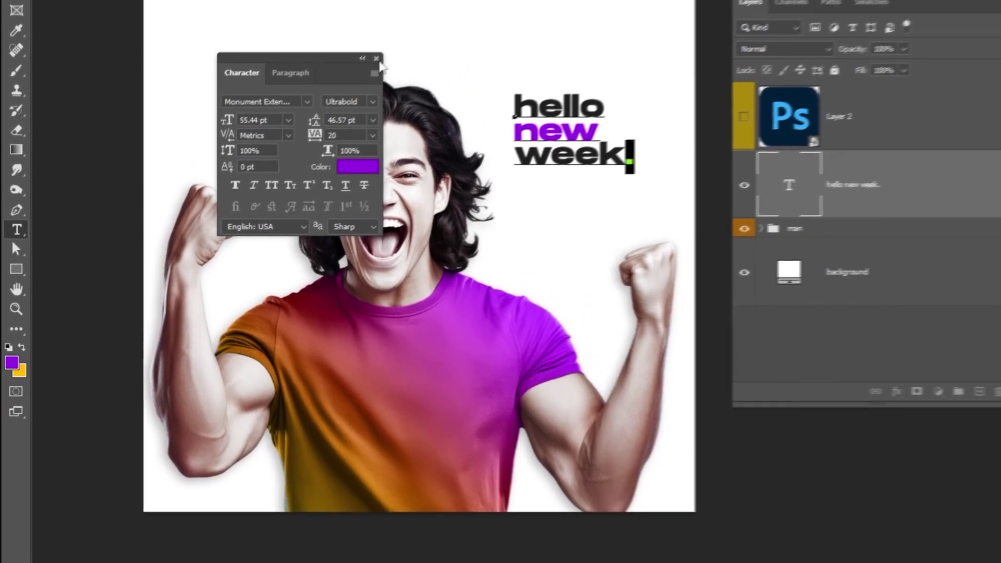
{"action": "left_click", "coordinate": [376, 59]}
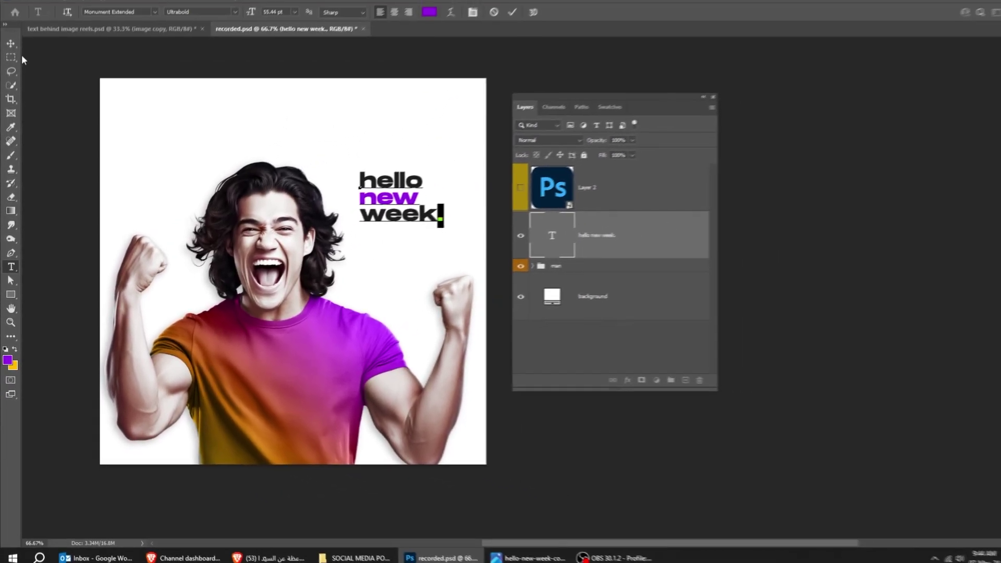
{"action": "left_click", "coordinate": [10, 52]}
{"action": "key", "text": "ctrl+t"}
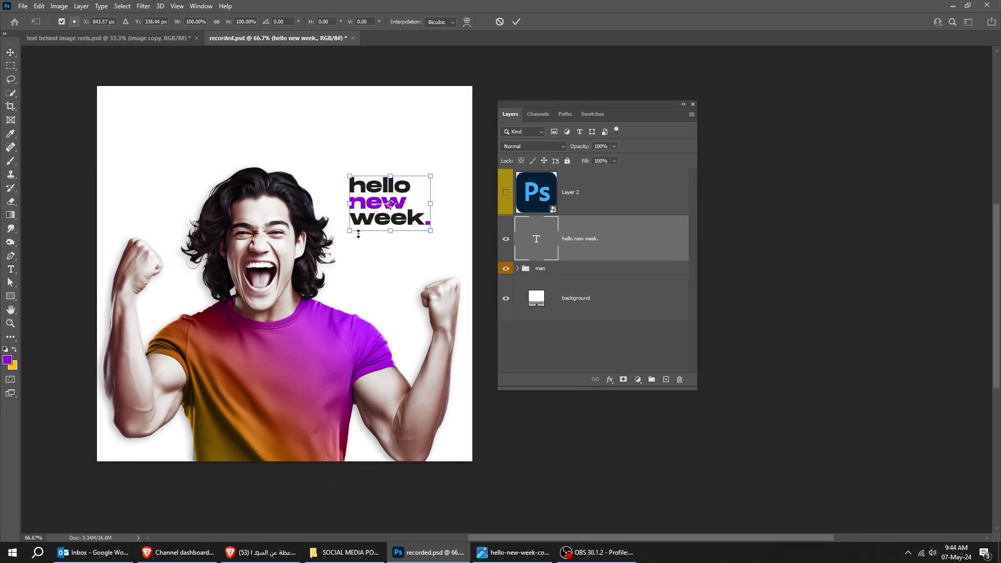
- Scale the 'hello new week.' headline up with Free Transform and view the canvas at 100%
{"action": "left_click_drag", "start_coordinate": [344, 236], "coordinate": [333, 242]}
{"action": "left_click_drag", "start_coordinate": [429, 177], "coordinate": [441, 167]}
{"action": "key", "text": "Return"}
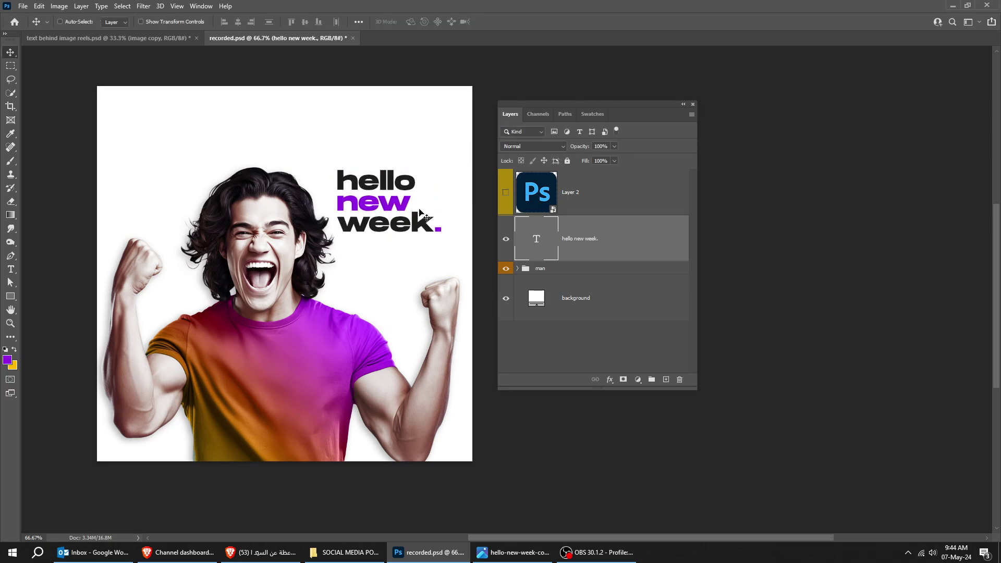
{"action": "key", "text": "ctrl+plus"}
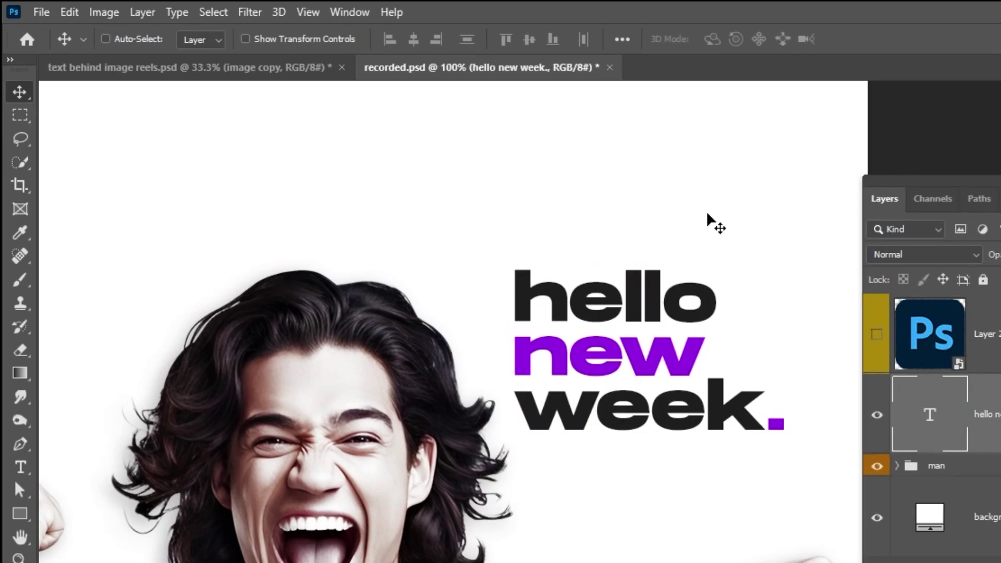
- Set the headline to 86 pt font size with 66 pt leading
{"action": "key", "text": "t"}
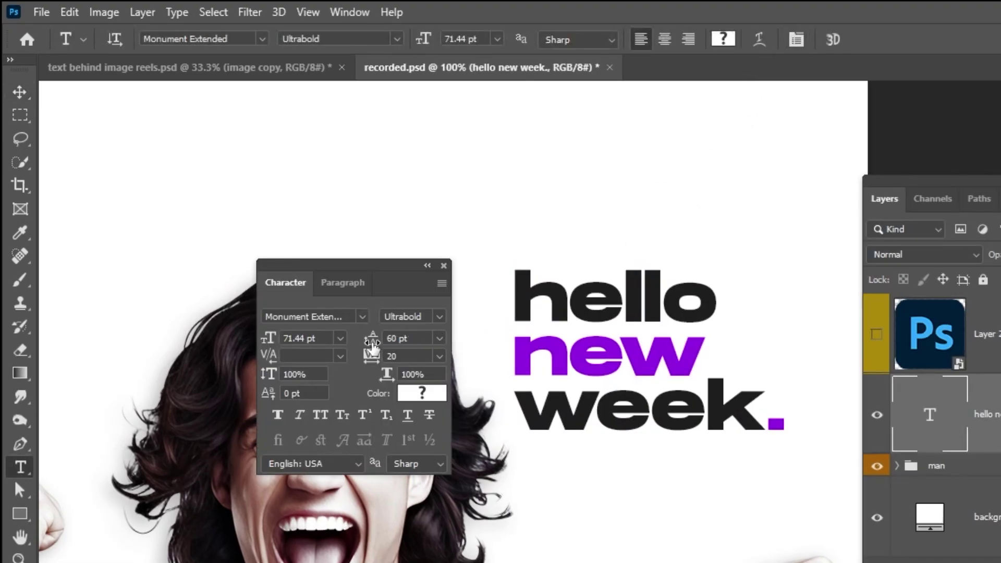
{"action": "type", "text": "86"}
{"action": "key", "text": "Tab"}
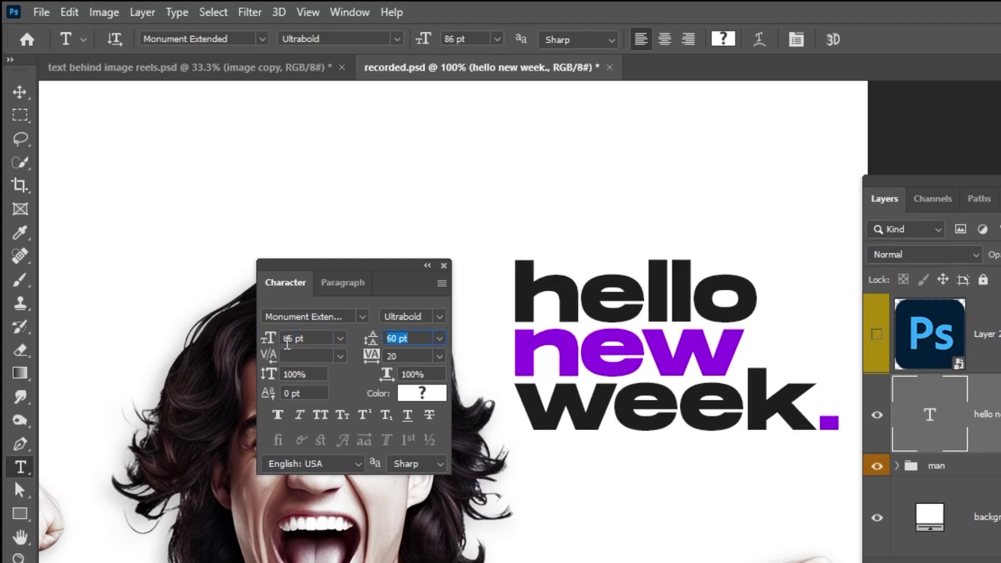
{"action": "key", "text": "Tab"}
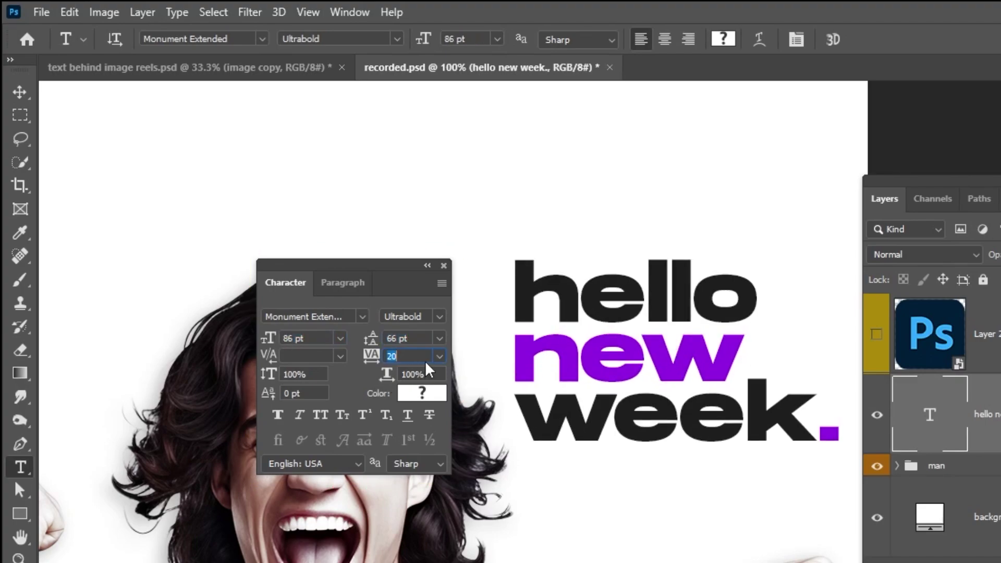
- Shrink the headline slightly with Ctrl+T to fine-tune its size
{"action": "left_click", "coordinate": [19, 92]}
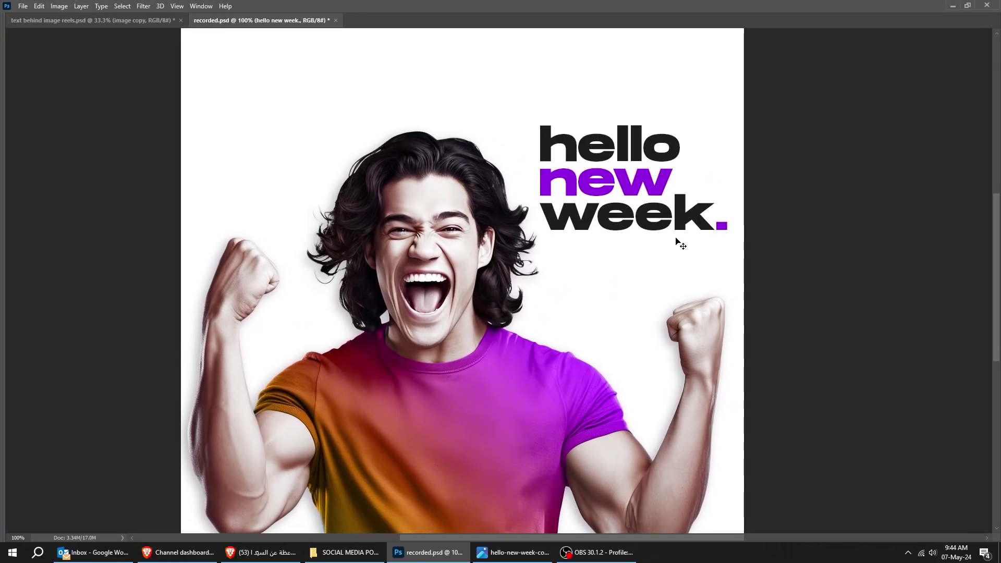
{"action": "key", "text": "ctrl+t"}
{"action": "left_click_drag", "start_coordinate": [728, 235], "coordinate": [721, 235]}
{"action": "key", "text": "Return"}
{"action": "scroll", "coordinate": [722, 243], "scroll_direction": "right", "scroll_amount": 2}
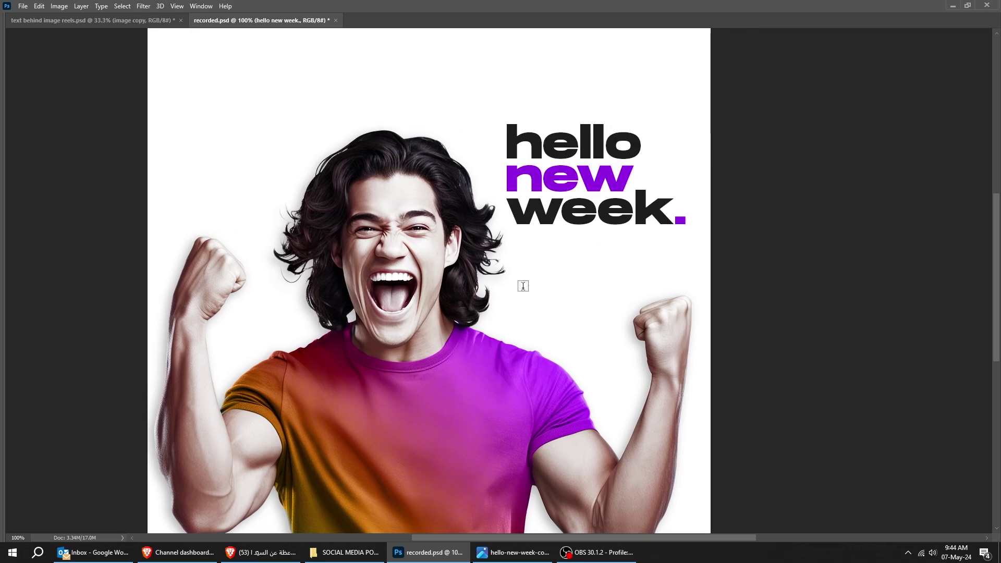
- Rearrange the panels and type an IT'S MONDAY text layer below the headline
{"action": "left_click_drag", "start_coordinate": [534, 287], "coordinate": [467, 271]}
{"action": "key", "text": "Tab"}
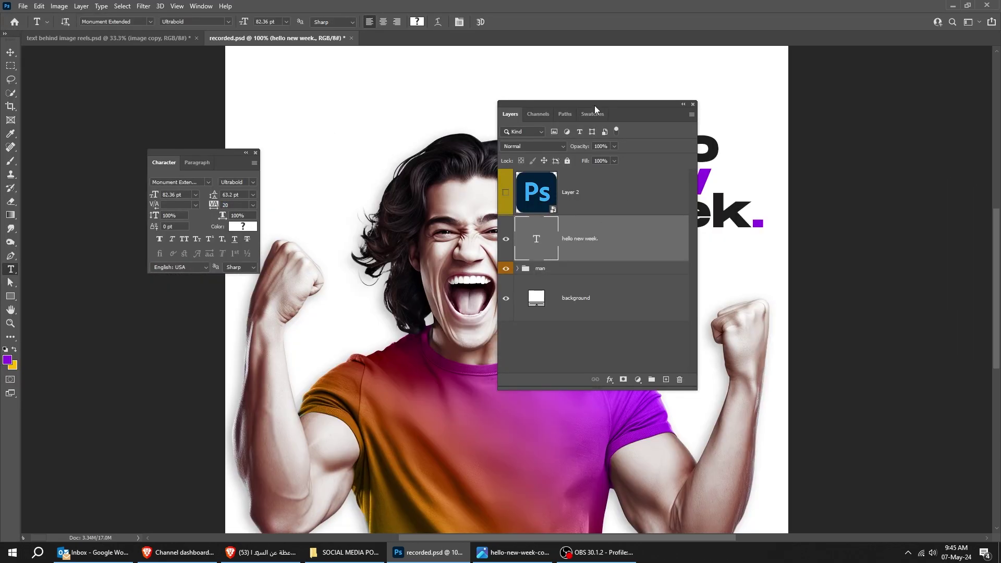
{"action": "left_click_drag", "start_coordinate": [594, 106], "coordinate": [842, 112]}
{"action": "left_click_drag", "start_coordinate": [214, 156], "coordinate": [165, 131]}
{"action": "left_click_drag", "start_coordinate": [541, 262], "coordinate": [381, 244]}
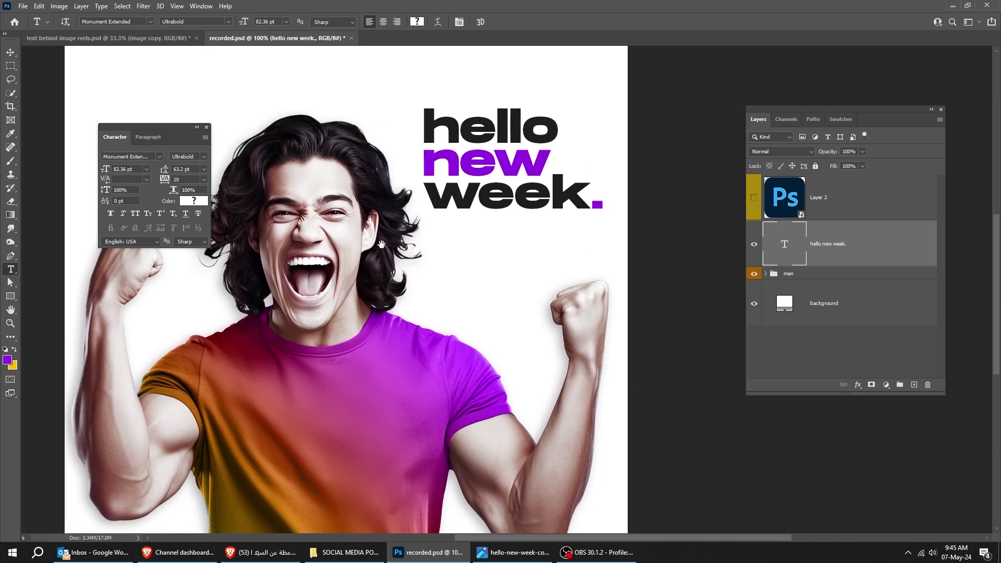
{"action": "left_click", "coordinate": [444, 249]}
{"action": "key", "text": "BackSpace"}
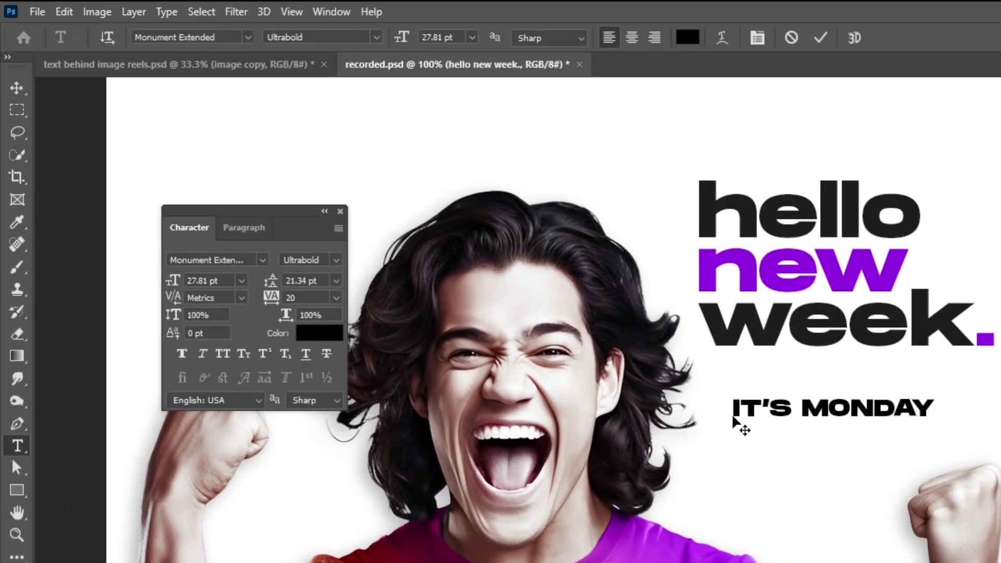
{"action": "key", "text": "ctrl+Return"}
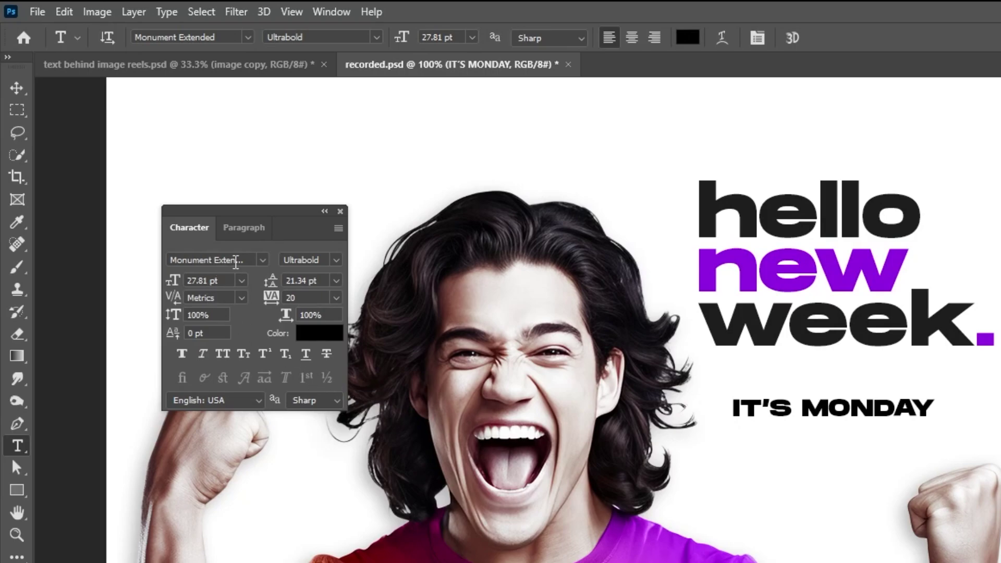
- Set IT'S MONDAY to Montserrat Bold with 200 tracking
{"action": "type", "text": "MONTSER"}
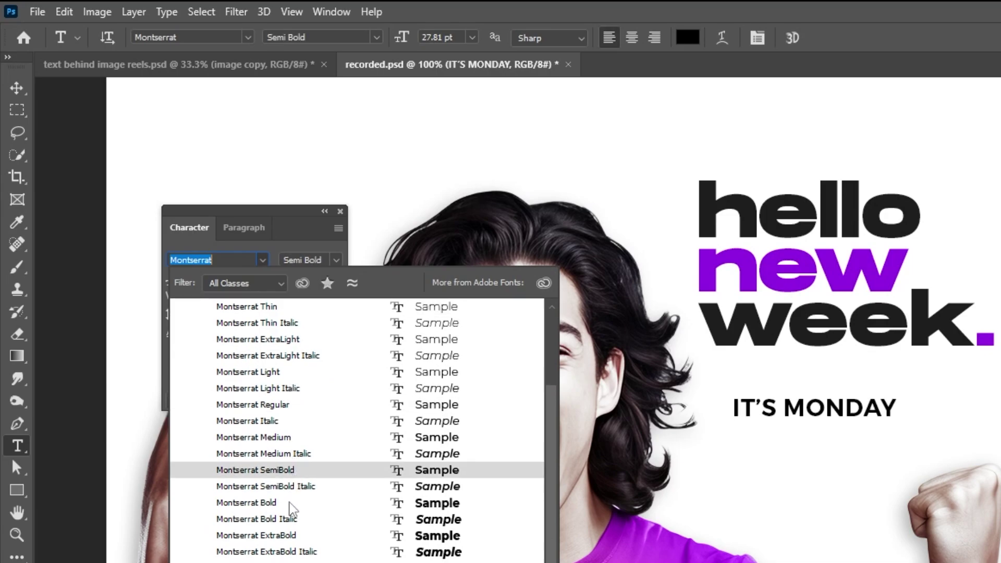
{"action": "left_click", "coordinate": [291, 504]}
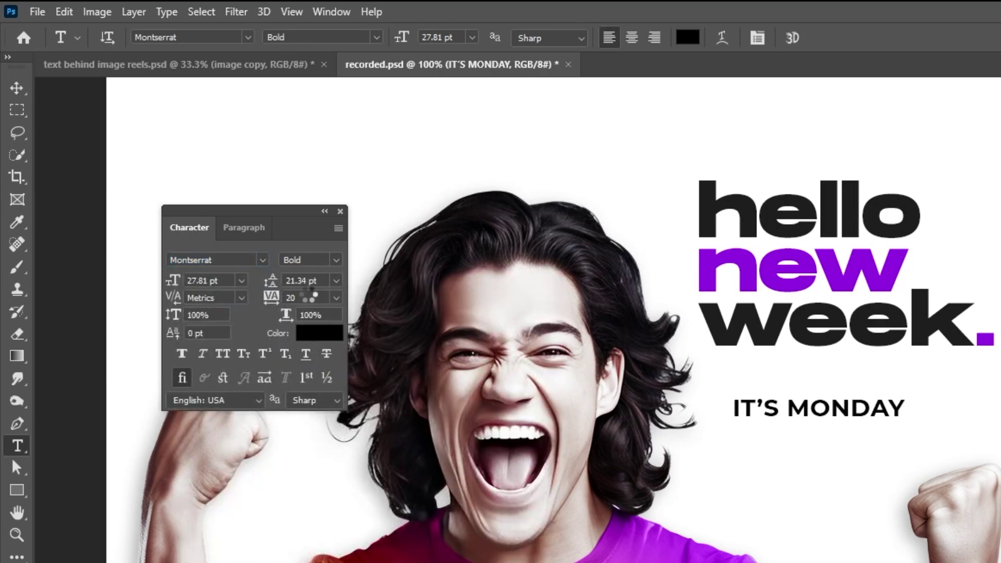
{"action": "type", "text": "200"}
{"action": "key", "text": "Tab"}
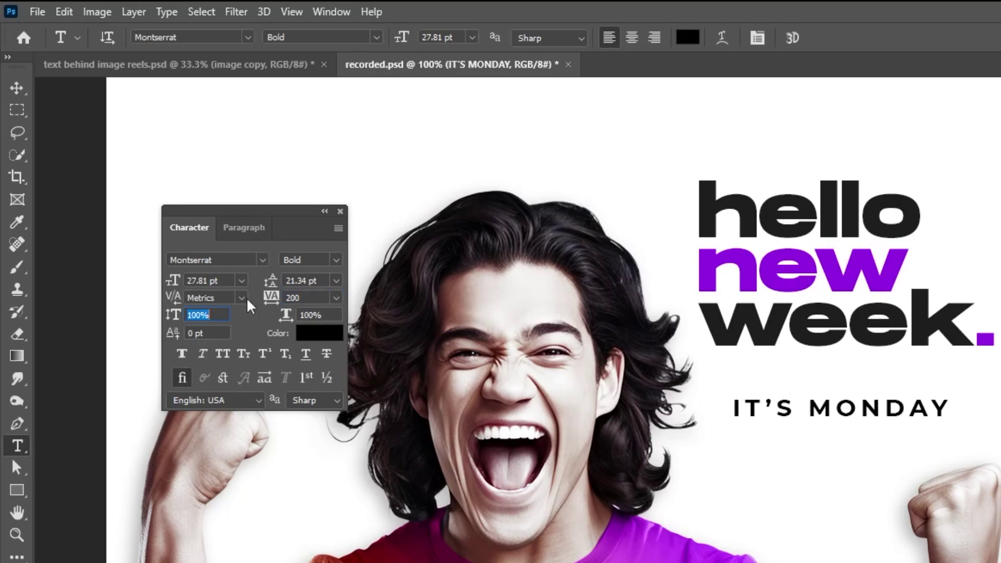
- Move IT'S MONDAY directly beneath the headline at 27 pt
{"action": "left_click", "coordinate": [18, 89]}
{"action": "left_click_drag", "start_coordinate": [834, 420], "coordinate": [820, 398]}
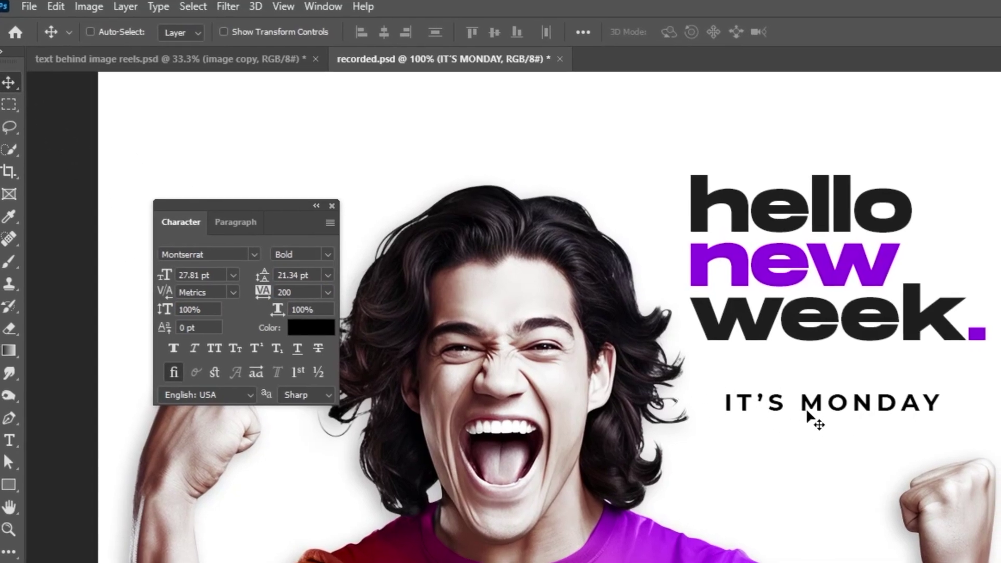
{"action": "left_click_drag", "start_coordinate": [729, 337], "coordinate": [728, 338]}
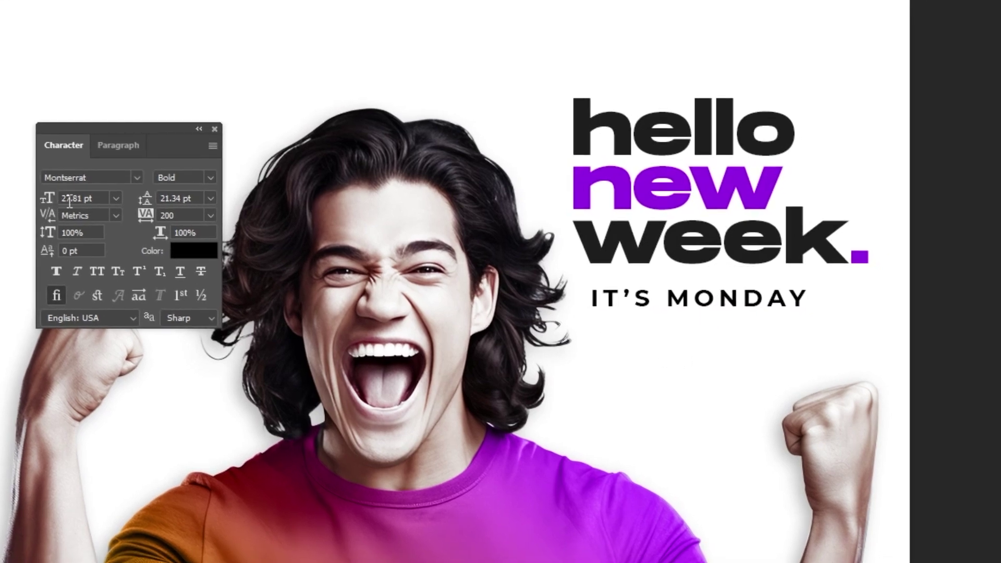
{"action": "key", "text": "Return"}
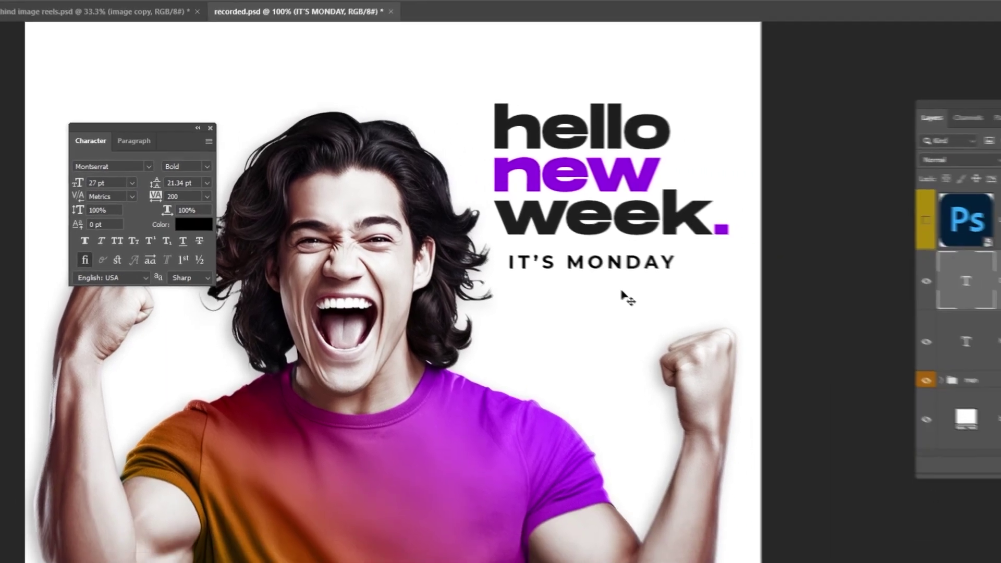
{"action": "key", "text": "Tab"}
{"action": "left_click_drag", "start_coordinate": [608, 248], "coordinate": [554, 314]}
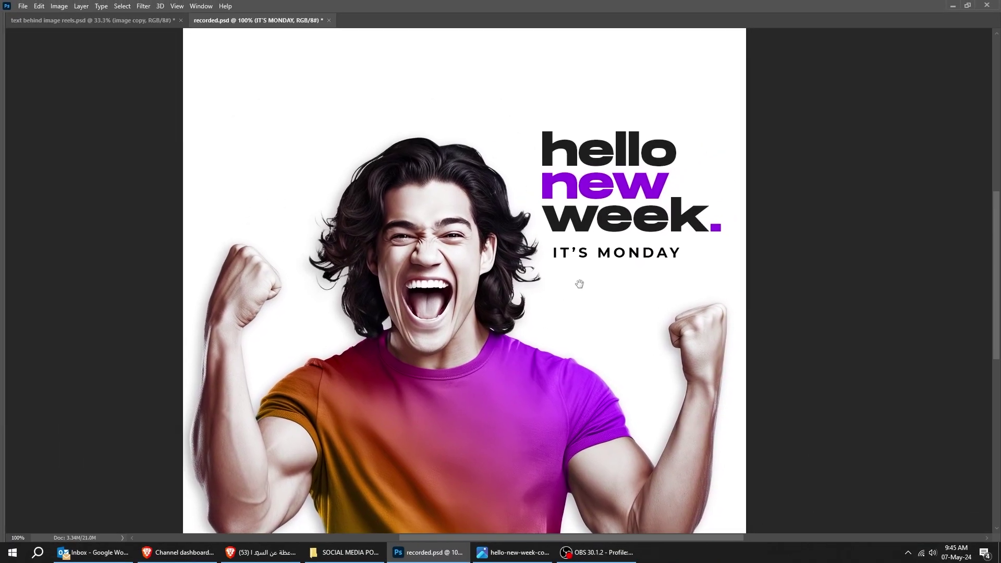
{"action": "key", "text": "Tab"}
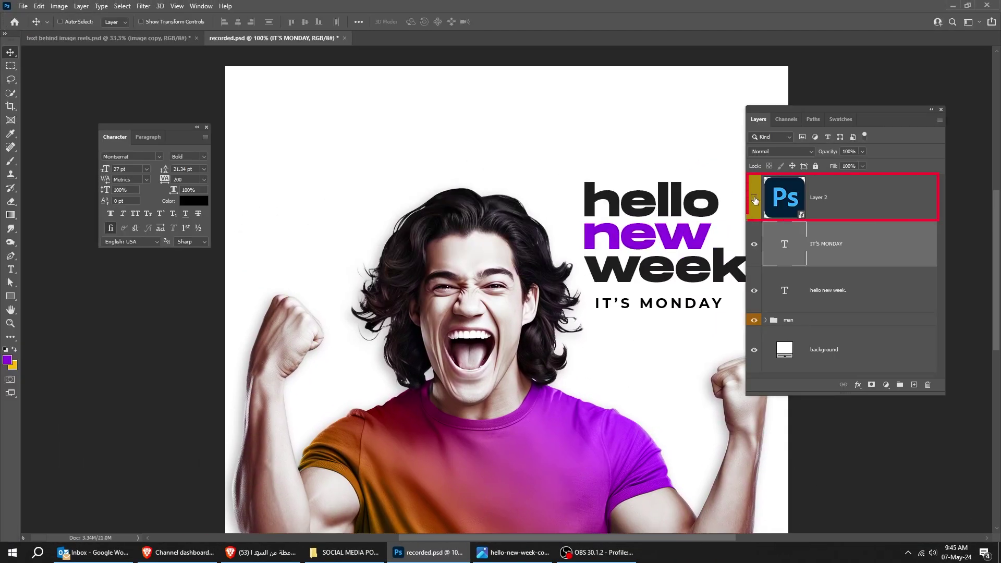
- Show the Ps logo layer and Alt-copy IT'S MONDAY beside it, retyped as IT'S PHOTOSHOP
{"action": "left_click", "coordinate": [753, 198]}
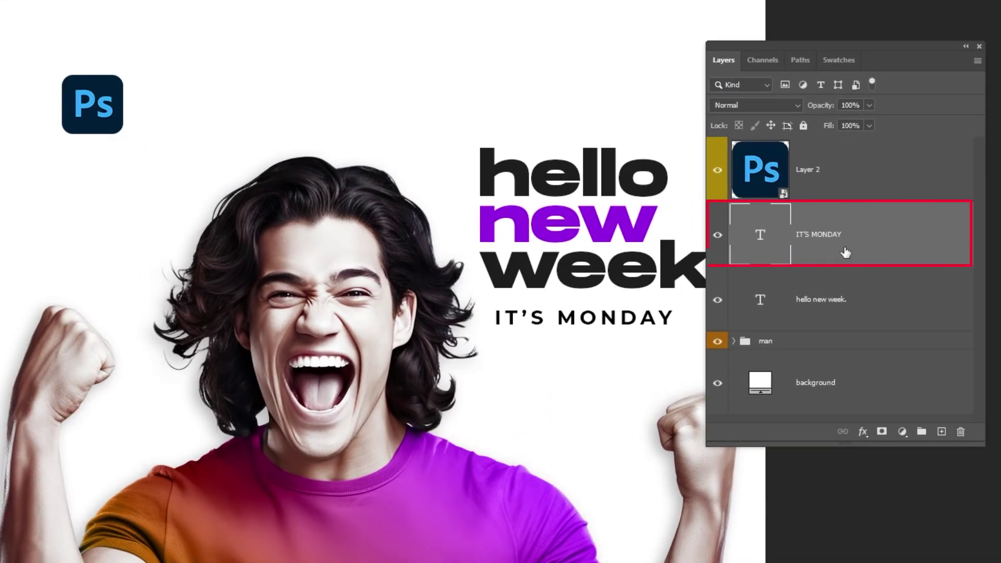
{"action": "left_click_drag", "start_coordinate": [628, 325], "coordinate": [375, 116]}
{"action": "type", "text": "PHOTO"}
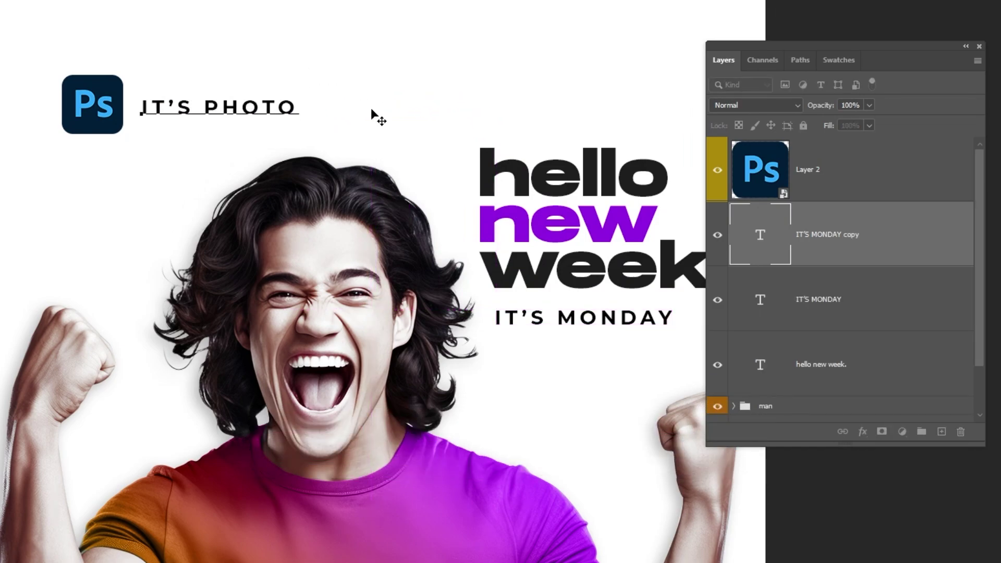
{"action": "key", "text": "ctrl+Return"}
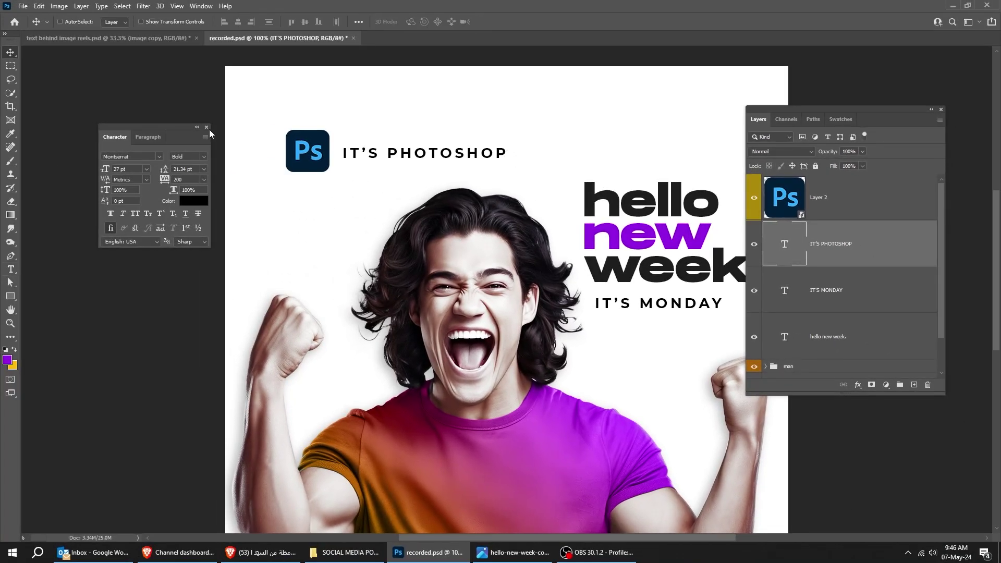
{"action": "left_click", "coordinate": [207, 128]}
{"action": "key", "text": "ctrl+minus"}
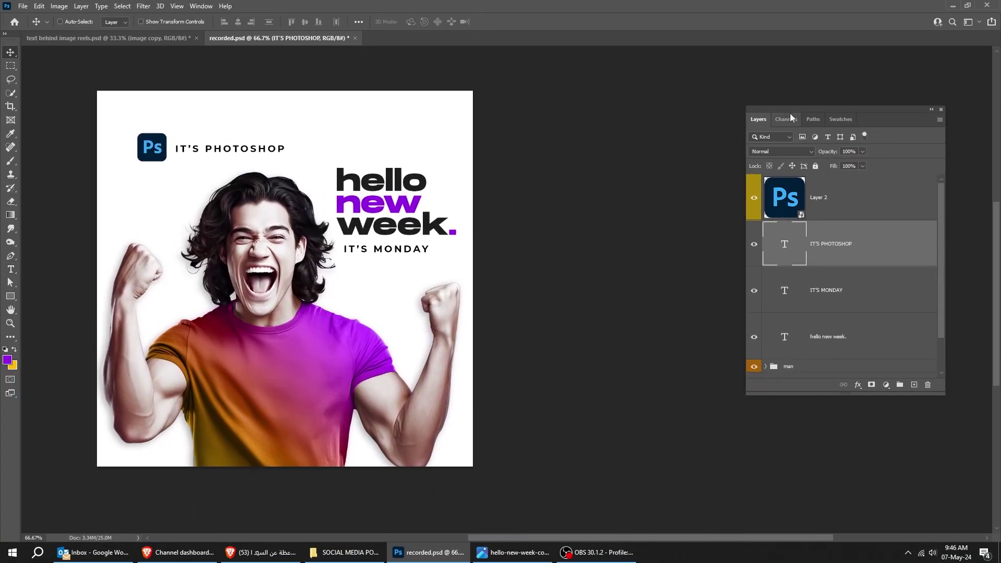
{"action": "left_click_drag", "start_coordinate": [797, 110], "coordinate": [555, 103]}
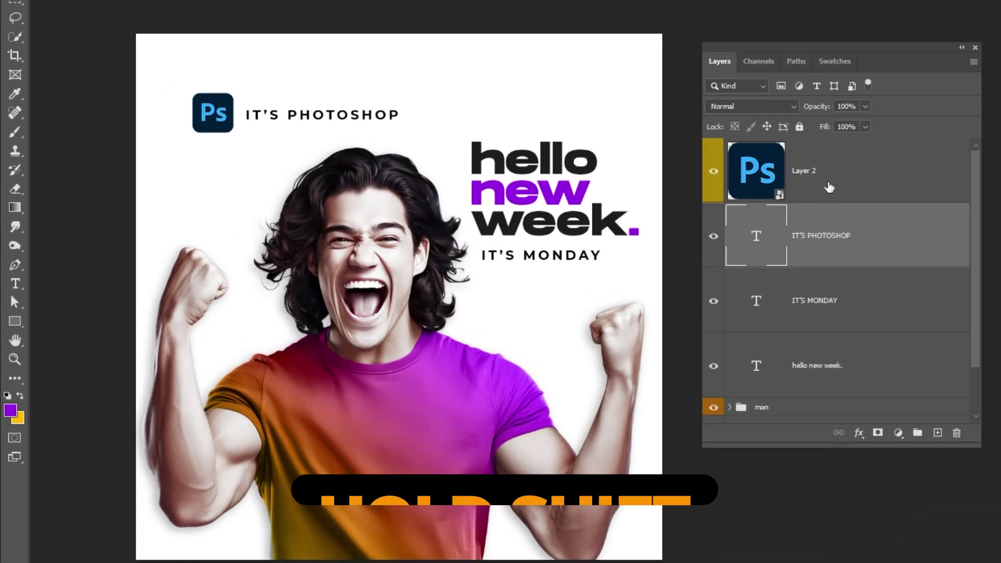
- Group the Ps logo with its label and tag the PHOTOSHOP group yellow
{"action": "left_click", "coordinate": [828, 187], "text": "shift"}
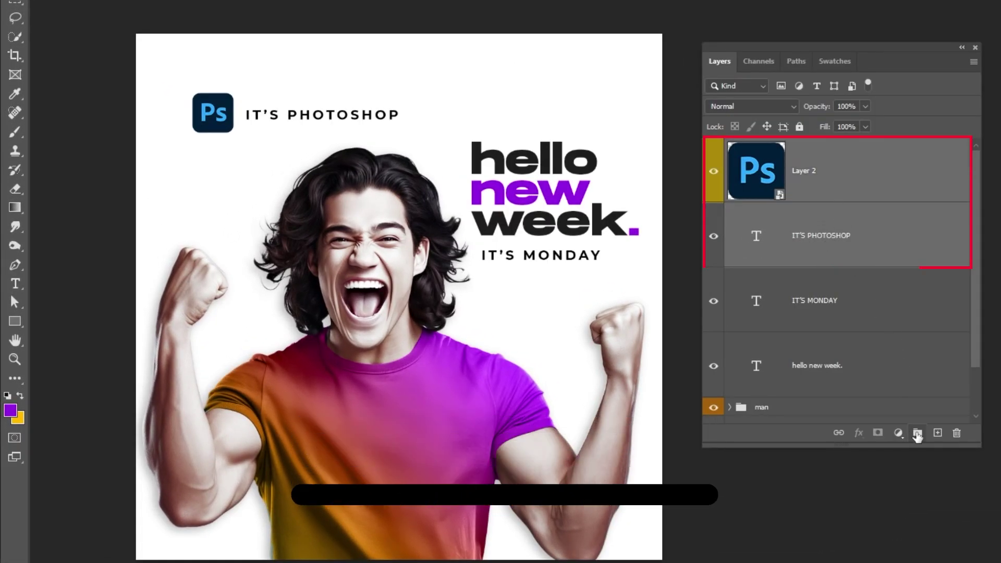
{"action": "left_click", "coordinate": [917, 433]}
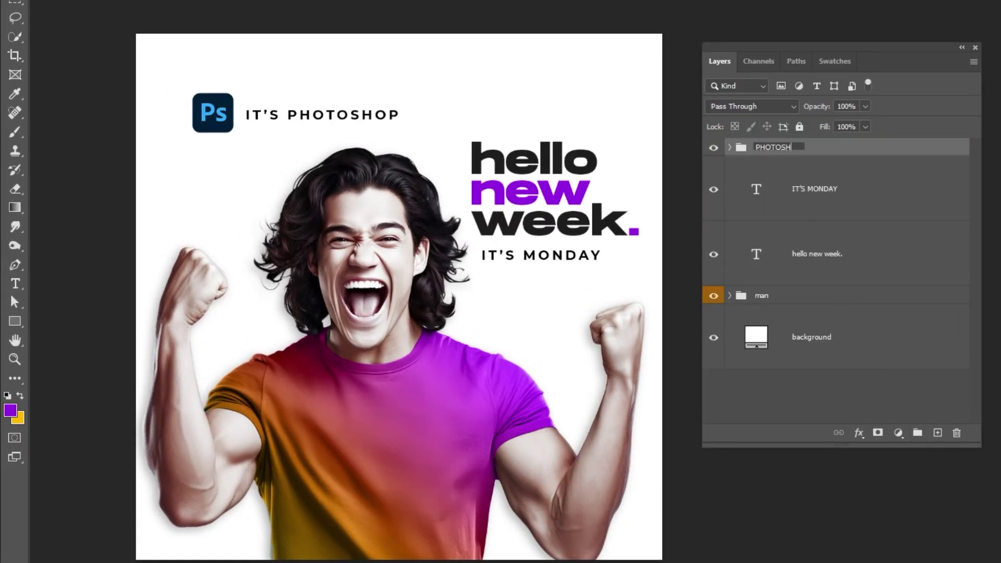
{"action": "right_click", "coordinate": [767, 151]}
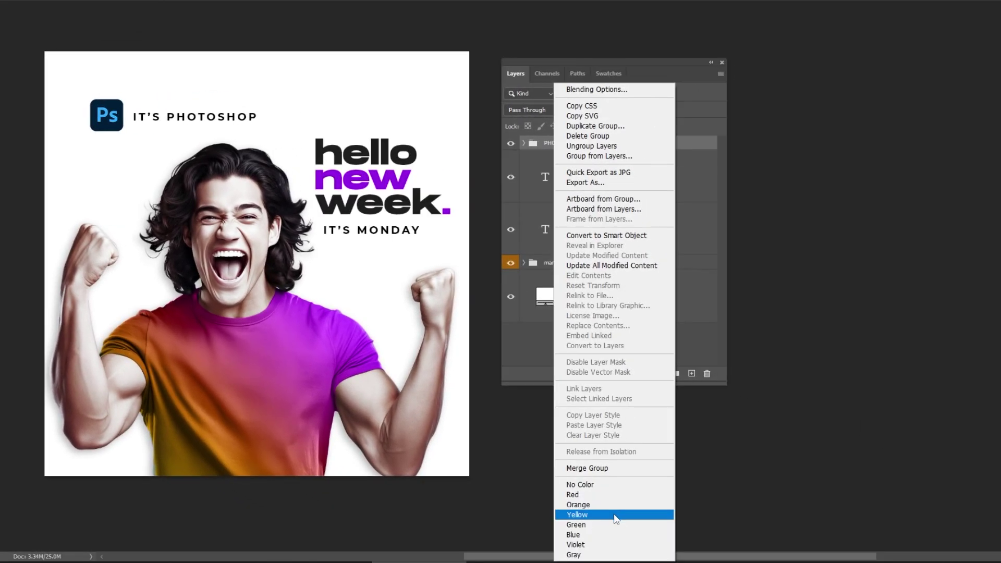
{"action": "left_click", "coordinate": [615, 515]}
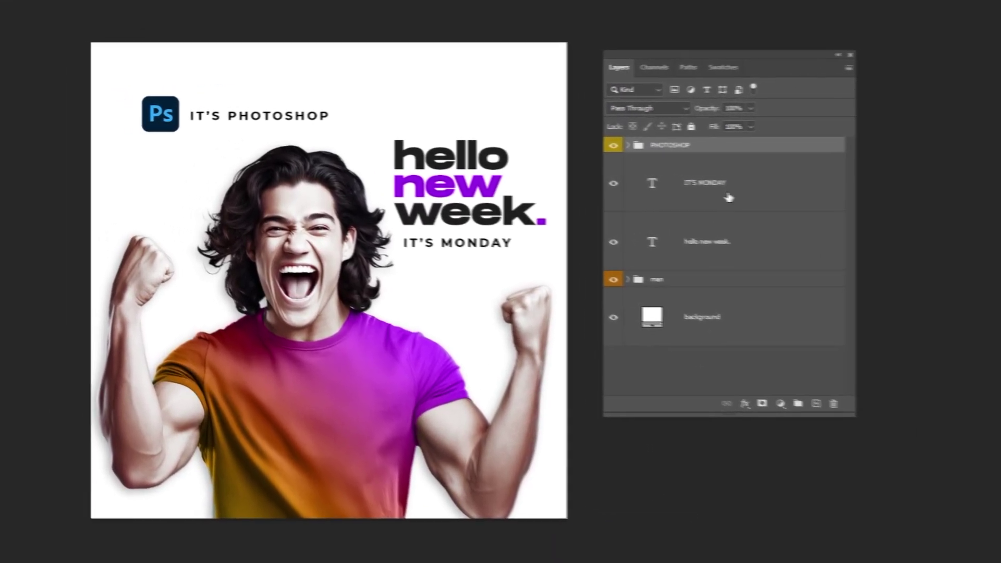
- Group the headline and IT'S MONDAY layers as TEXT and tag the group red
{"action": "left_click", "coordinate": [615, 190]}
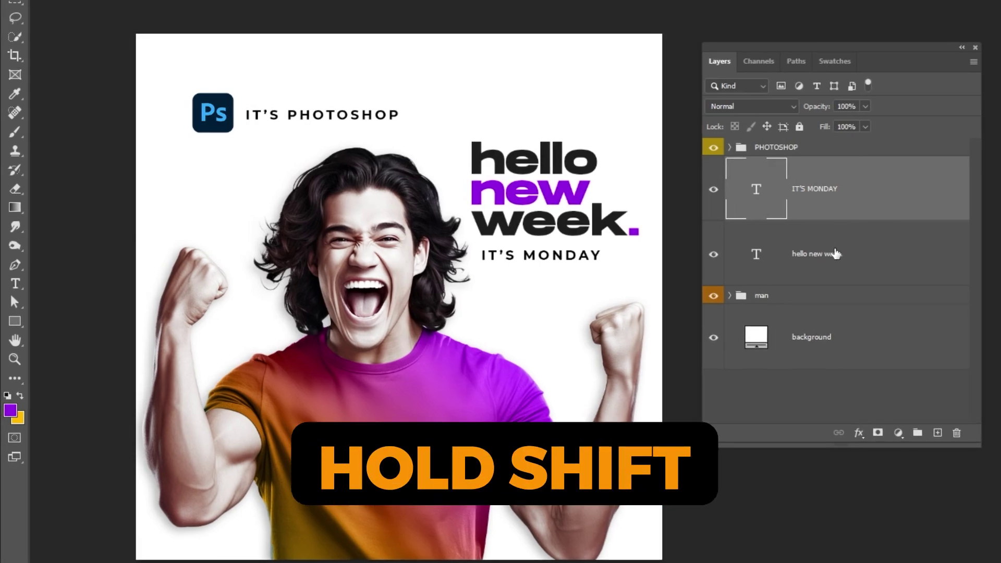
{"action": "left_click", "coordinate": [835, 254], "text": "shift"}
{"action": "key", "text": "ctrl+g"}
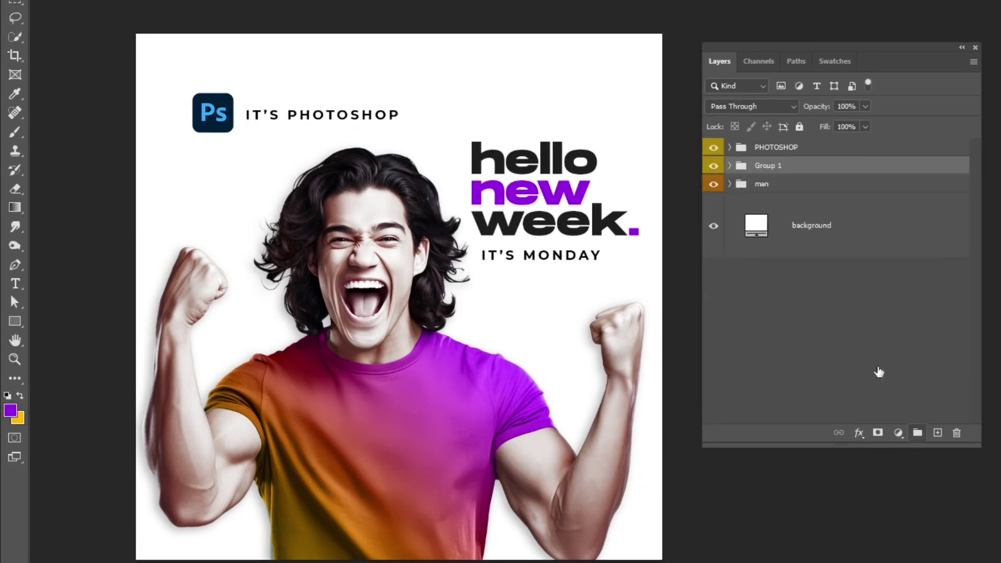
{"action": "key", "text": "Return"}
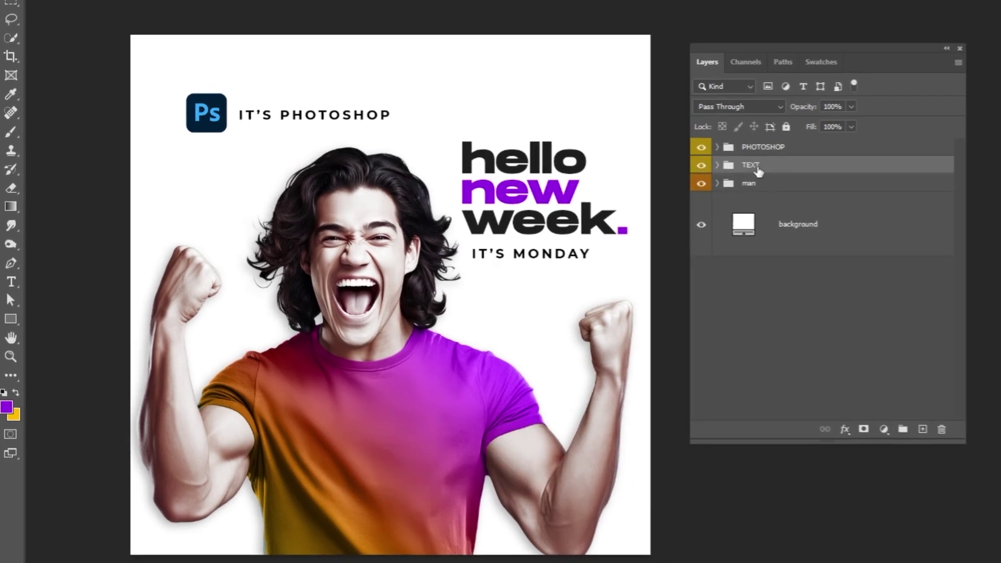
{"action": "right_click", "coordinate": [767, 165]}
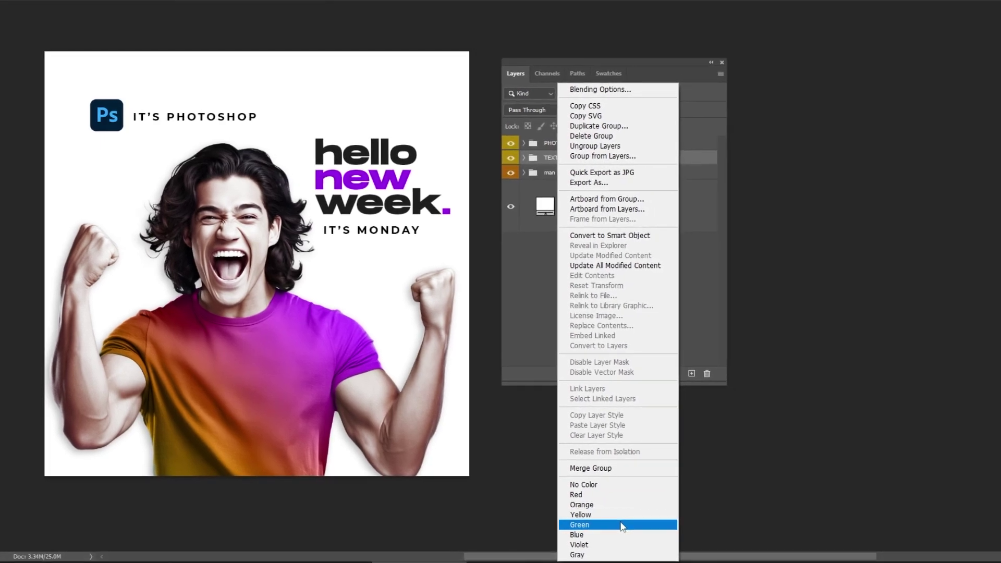
{"action": "left_click", "coordinate": [617, 494]}
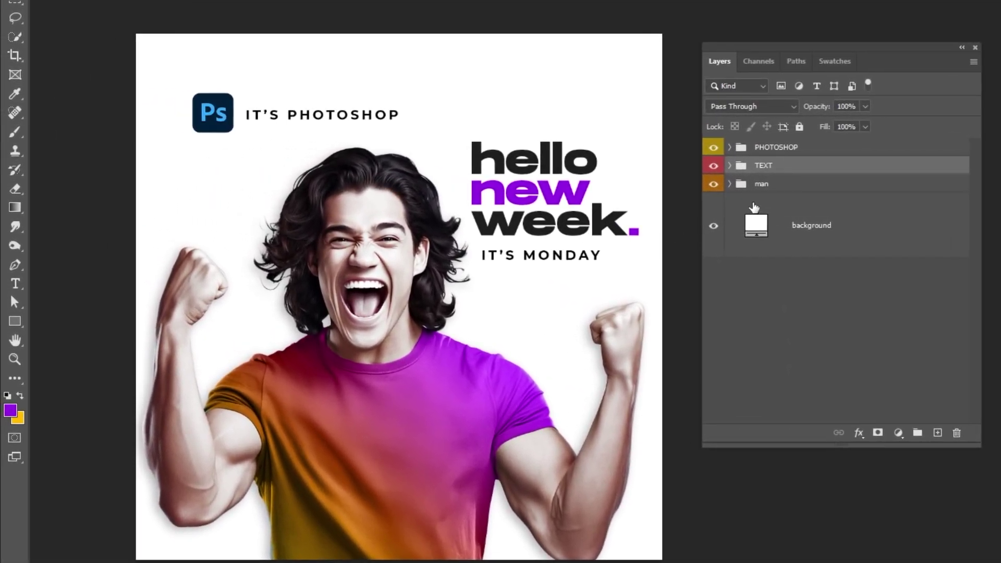
{"action": "left_click", "coordinate": [836, 239]}
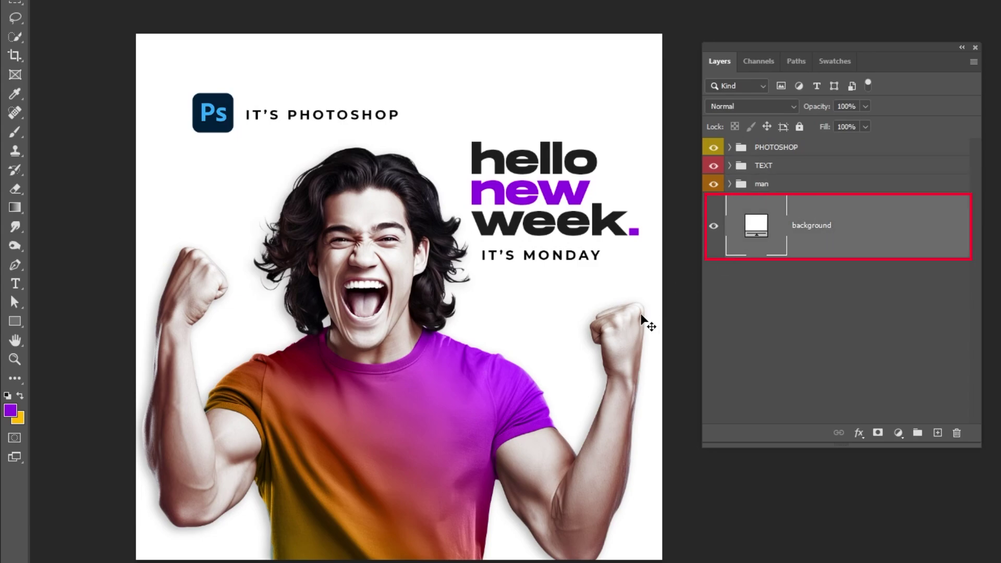
- Type MONDAY above the background, enlarge it, and move it near the canvas top
{"action": "key", "text": "t"}
{"action": "left_click", "coordinate": [238, 345]}
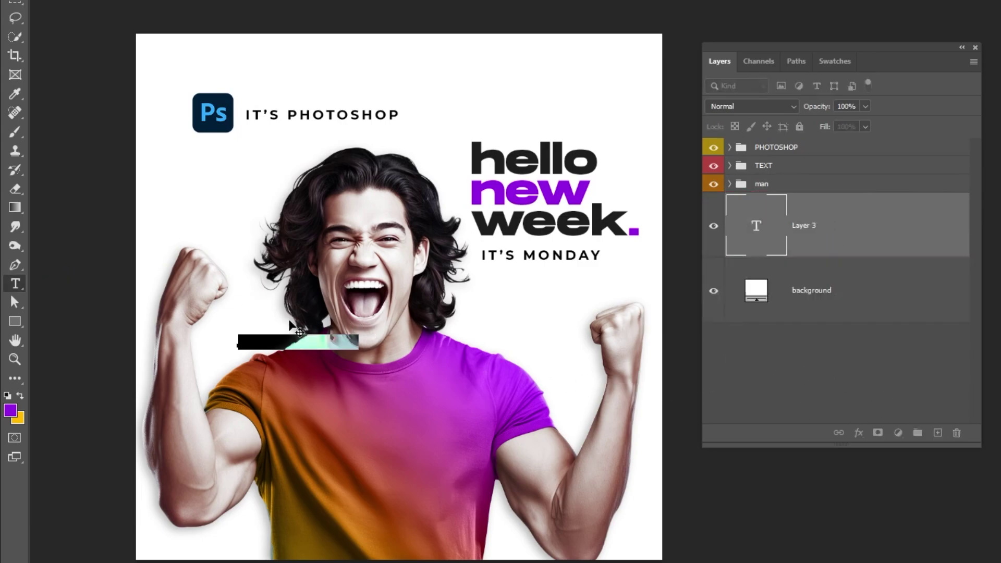
{"action": "type", "text": "MONDAY"}
{"action": "key", "text": "ctrl+Return"}
{"action": "left_click_drag", "start_coordinate": [295, 337], "coordinate": [558, 380]}
{"action": "key", "text": "ctrl+t"}
{"action": "key", "text": "Return"}
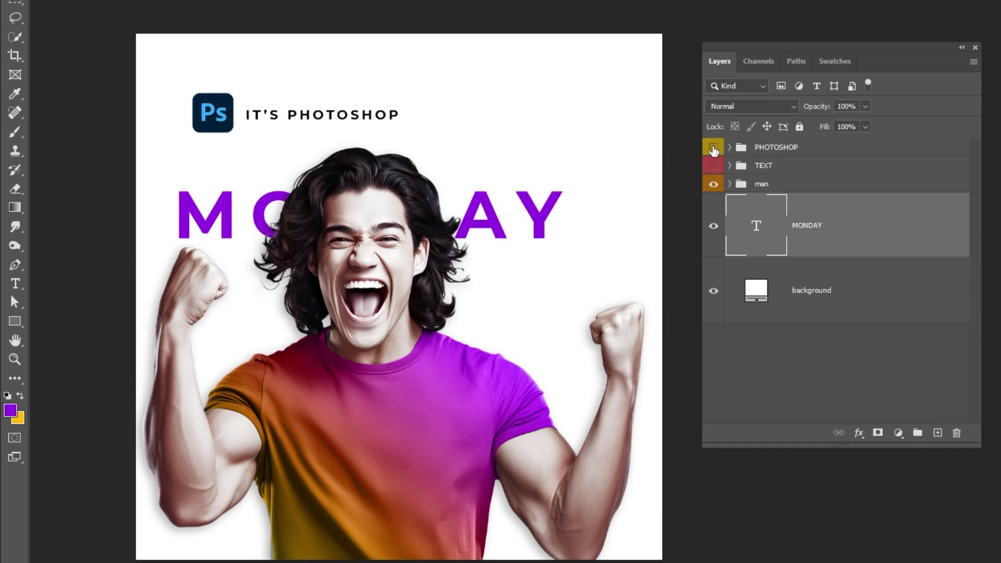
{"action": "left_click_drag", "start_coordinate": [546, 209], "coordinate": [553, 112]}
- Set the MONDAY text colour to a light grey
{"action": "key", "text": "t"}
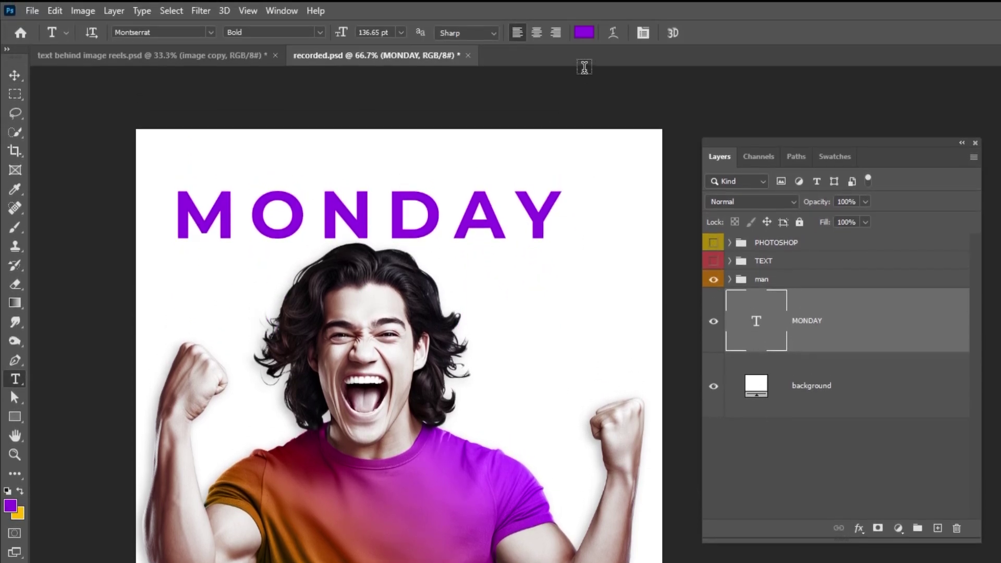
{"action": "left_click", "coordinate": [584, 32]}
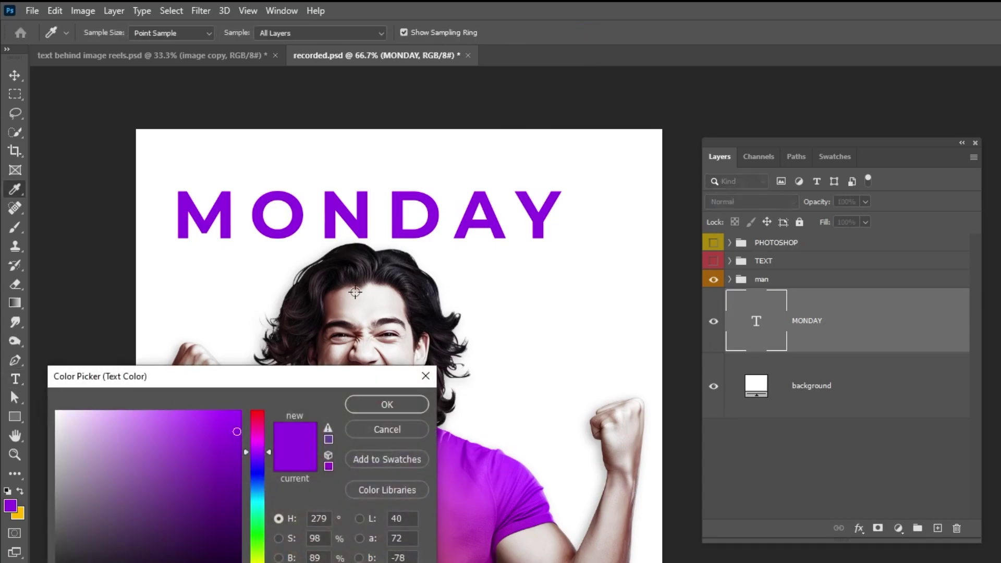
{"action": "left_click", "coordinate": [28, 500]}
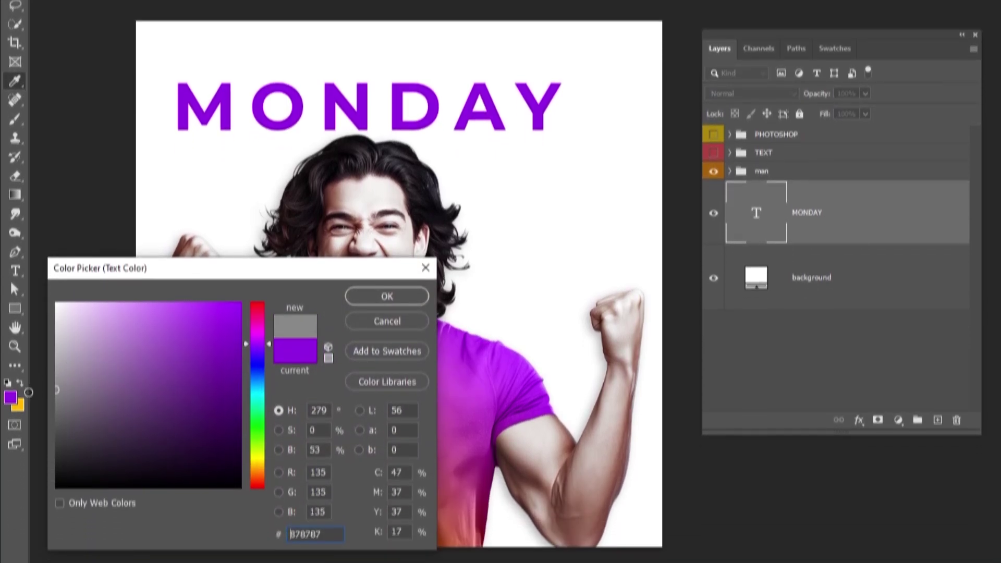
{"action": "left_click_drag", "start_coordinate": [29, 391], "coordinate": [32, 366]}
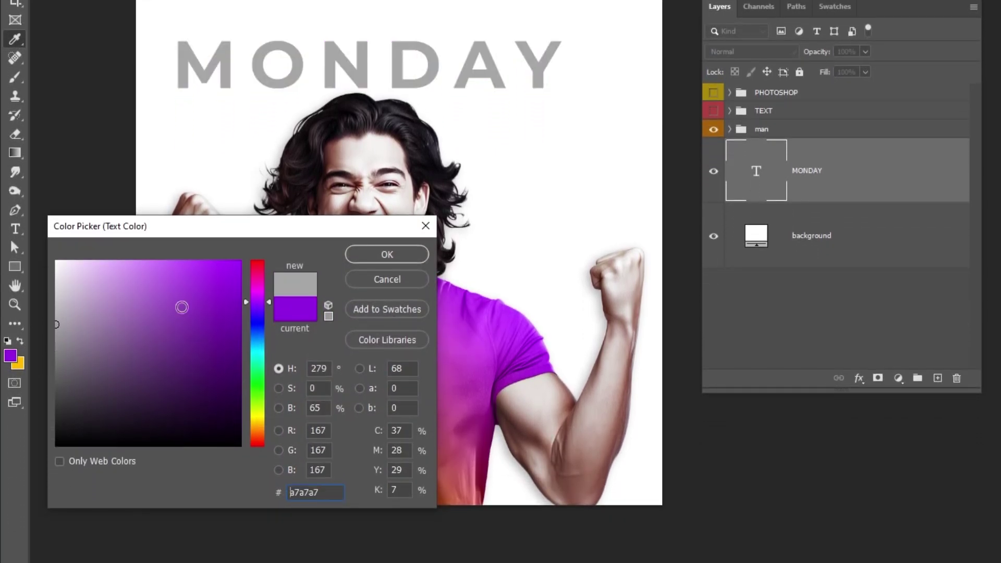
{"action": "left_click", "coordinate": [73, 354]}
{"action": "left_click_drag", "start_coordinate": [56, 324], "coordinate": [55, 316]}
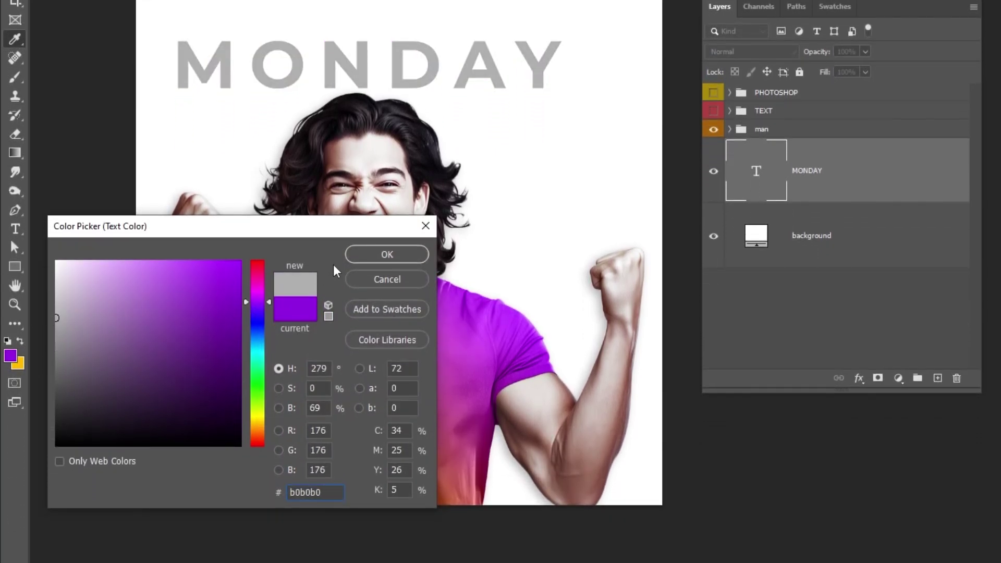
{"action": "left_click", "coordinate": [387, 254]}
- Set MONDAY to Monument Extended Ultrabold with 0 tracking
{"action": "left_click", "coordinate": [641, 29]}
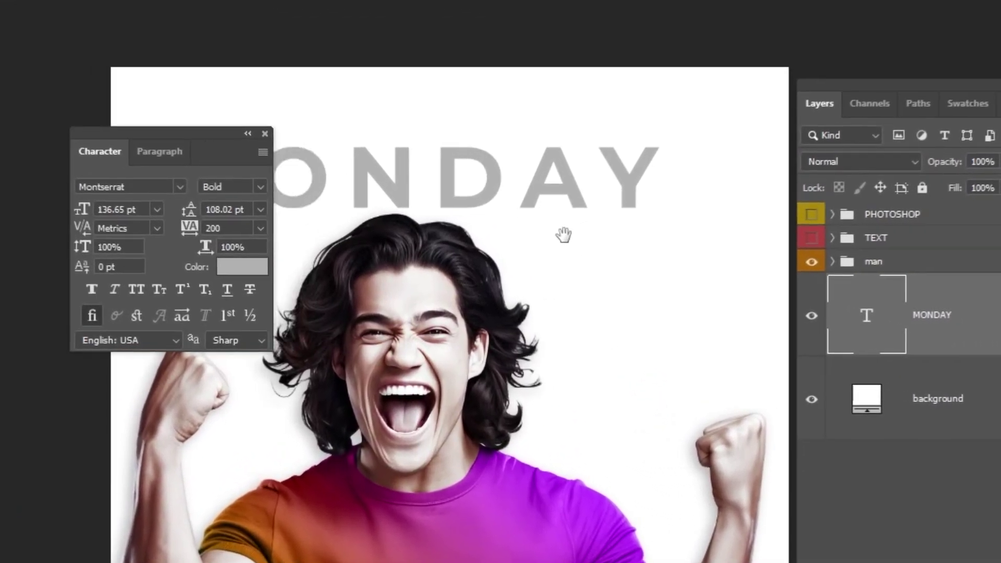
{"action": "left_click_drag", "start_coordinate": [539, 247], "coordinate": [600, 247]}
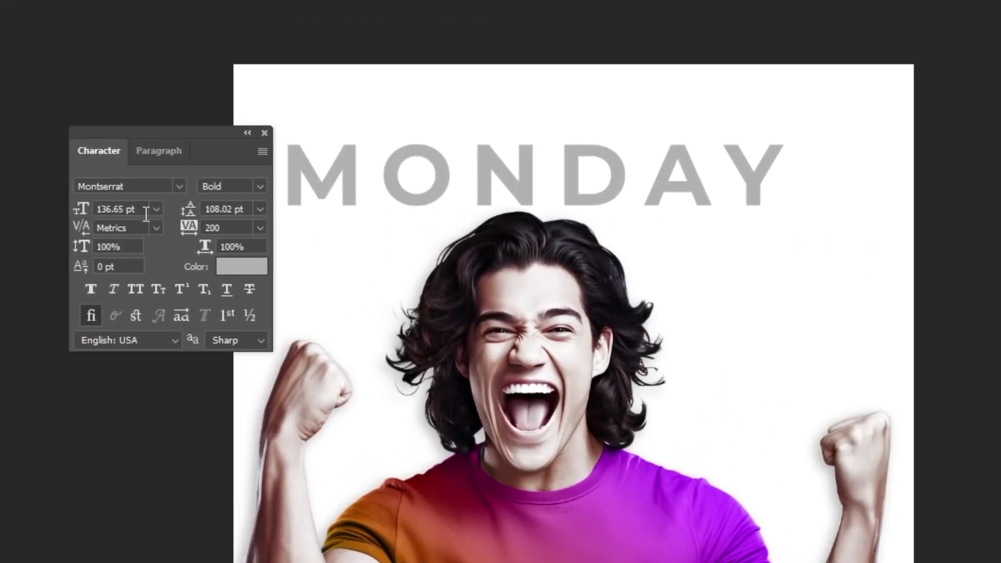
{"action": "left_click", "coordinate": [125, 186]}
{"action": "type", "text": "MON"}
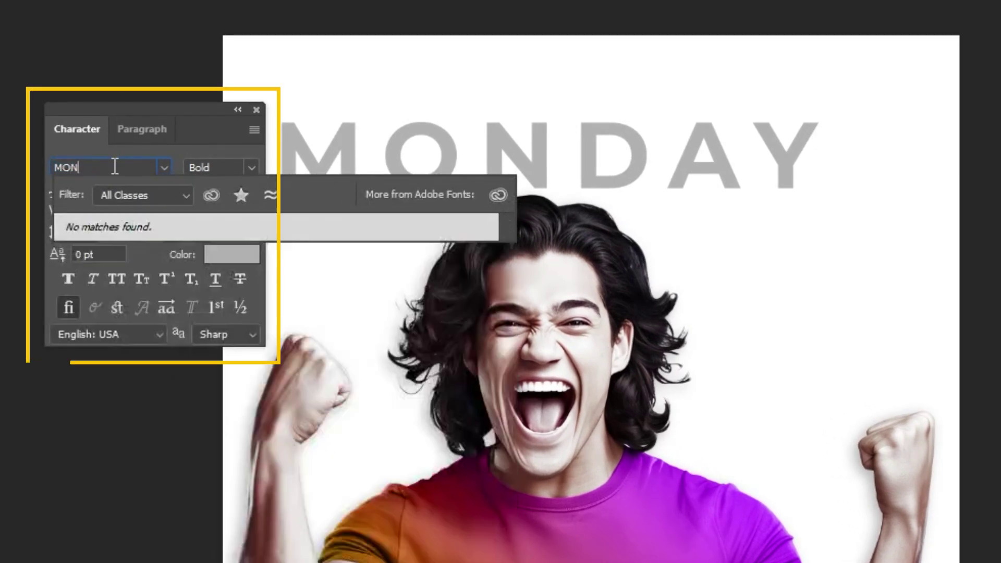
{"action": "type", "text": "UM"}
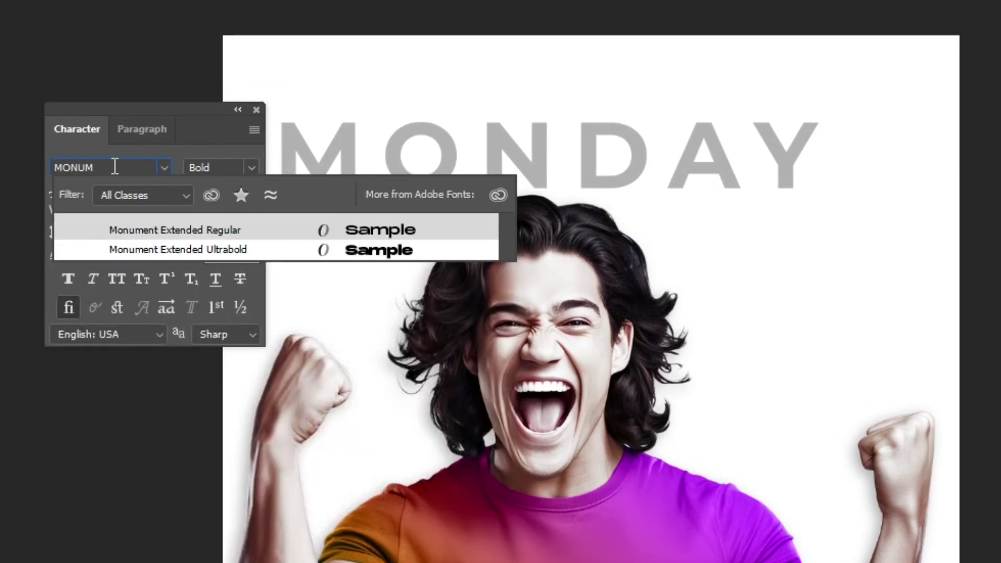
{"action": "left_click", "coordinate": [240, 249]}
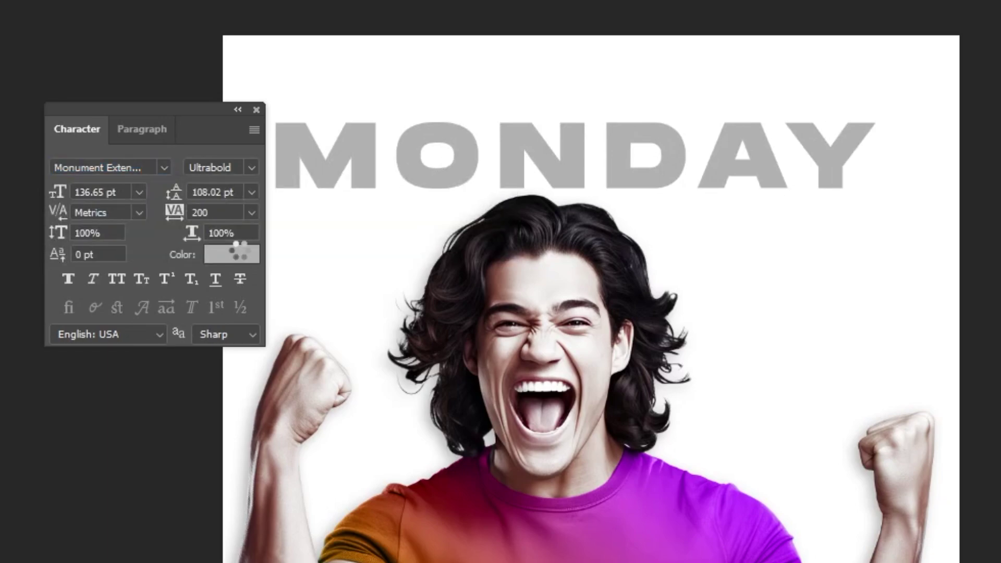
{"action": "type", "text": "0"}
{"action": "key", "text": "Return"}
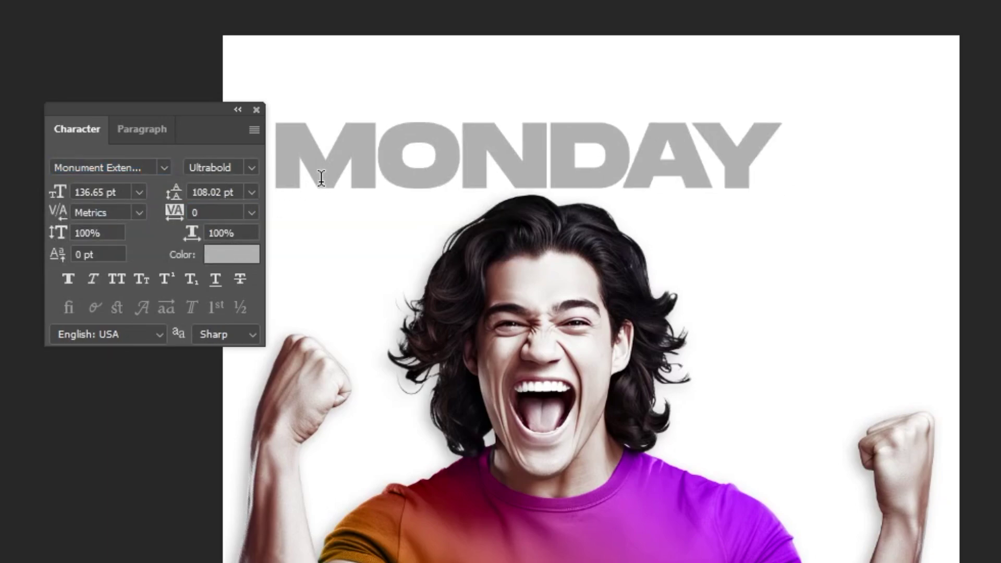
- Change the MONDAY colour to a paler grey (dadada) and close the Character panel
{"action": "left_click", "coordinate": [218, 251]}
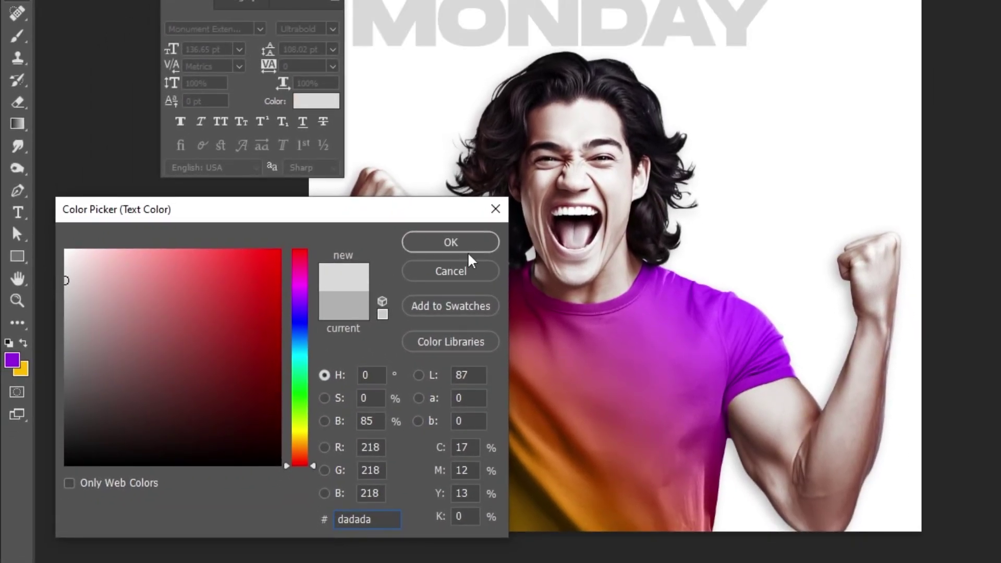
{"action": "left_click", "coordinate": [453, 243]}
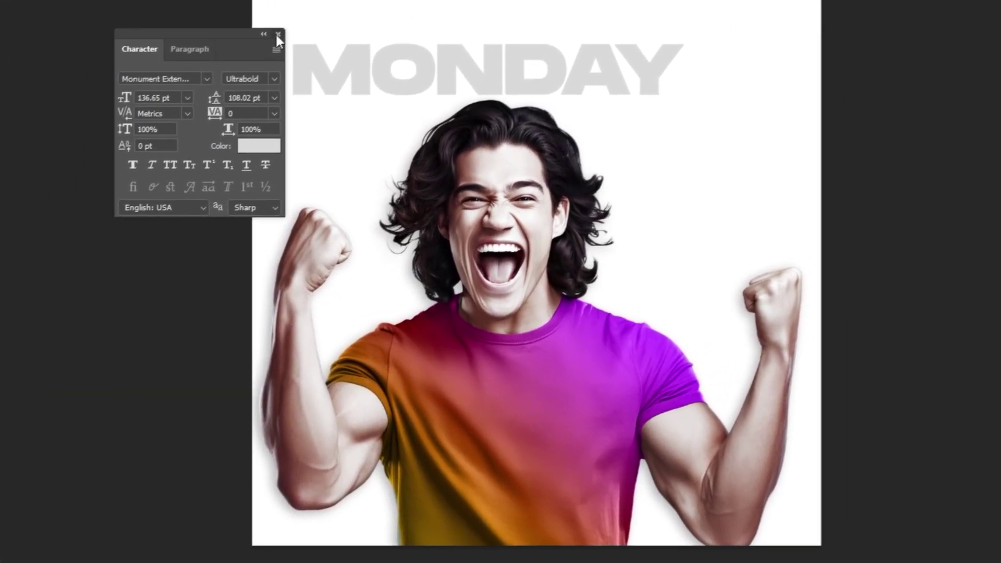
{"action": "left_click", "coordinate": [312, 11]}
{"action": "key", "text": "ctrl+t"}
- Scale MONDAY past both canvas edges and place it at the top
{"action": "left_click_drag", "start_coordinate": [565, 154], "coordinate": [734, 213]}
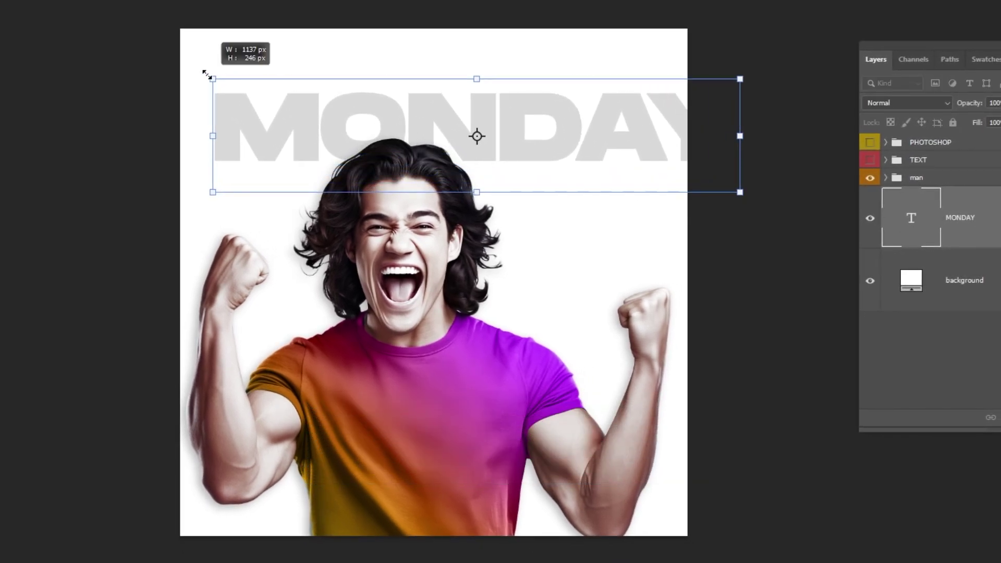
{"action": "left_click_drag", "start_coordinate": [214, 77], "coordinate": [123, 38]}
{"action": "left_click_drag", "start_coordinate": [748, 197], "coordinate": [801, 229]}
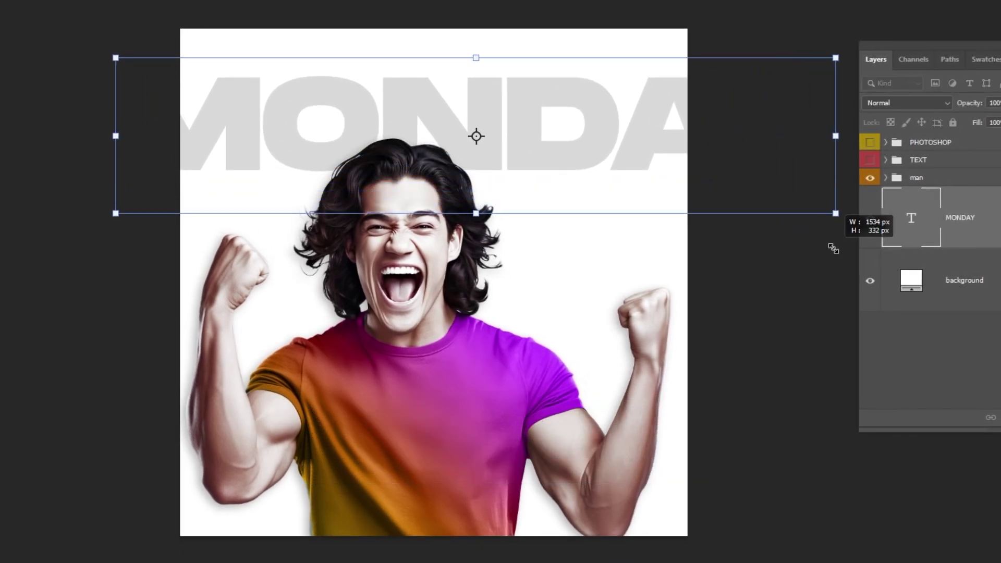
{"action": "key", "text": "Return"}
{"action": "left_click_drag", "start_coordinate": [548, 182], "coordinate": [550, 134]}
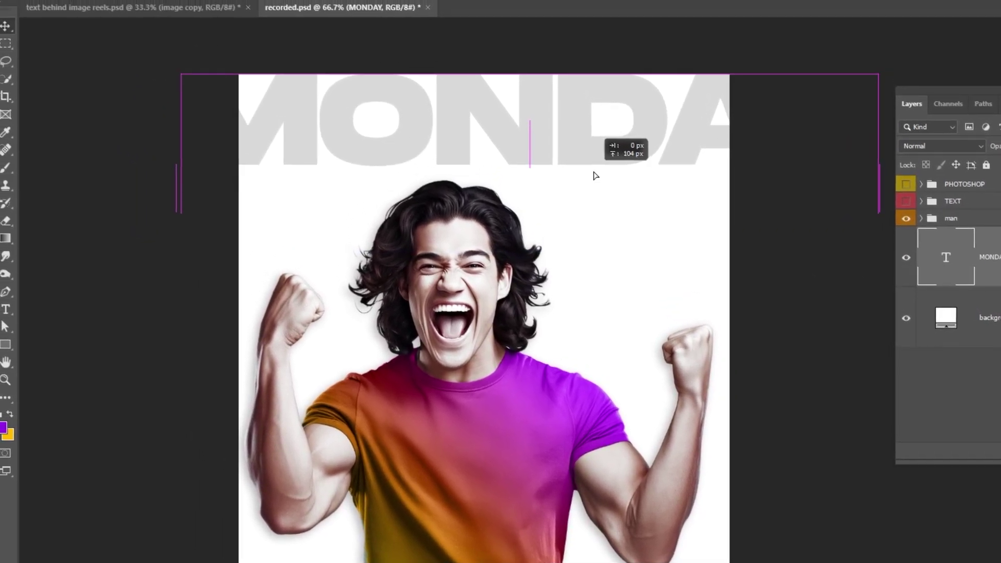
{"action": "left_click_drag", "start_coordinate": [596, 176], "coordinate": [596, 175]}
{"action": "key", "text": "ctrl+t"}
{"action": "left_click_drag", "start_coordinate": [175, 206], "coordinate": [152, 216]}
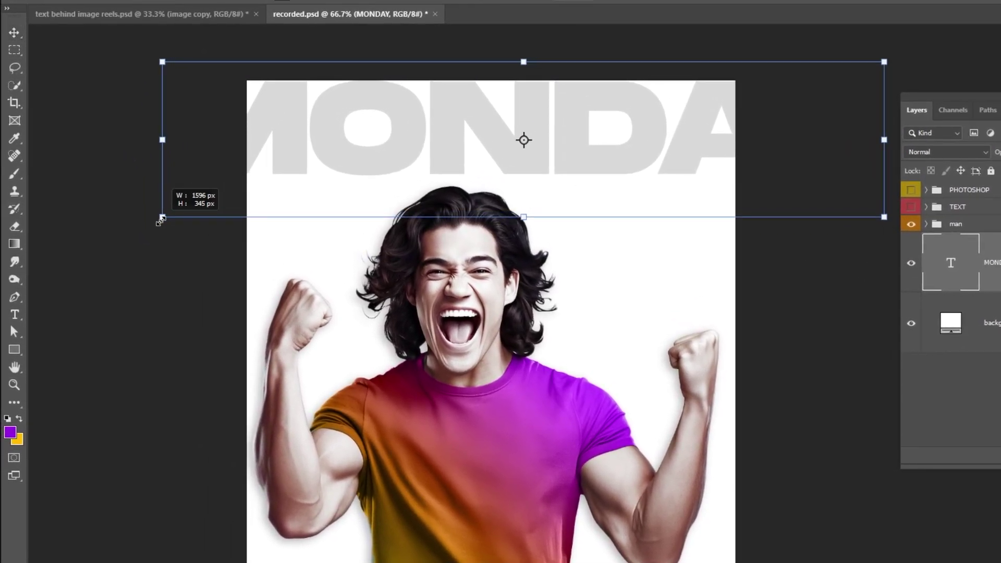
{"action": "key", "text": "Return"}
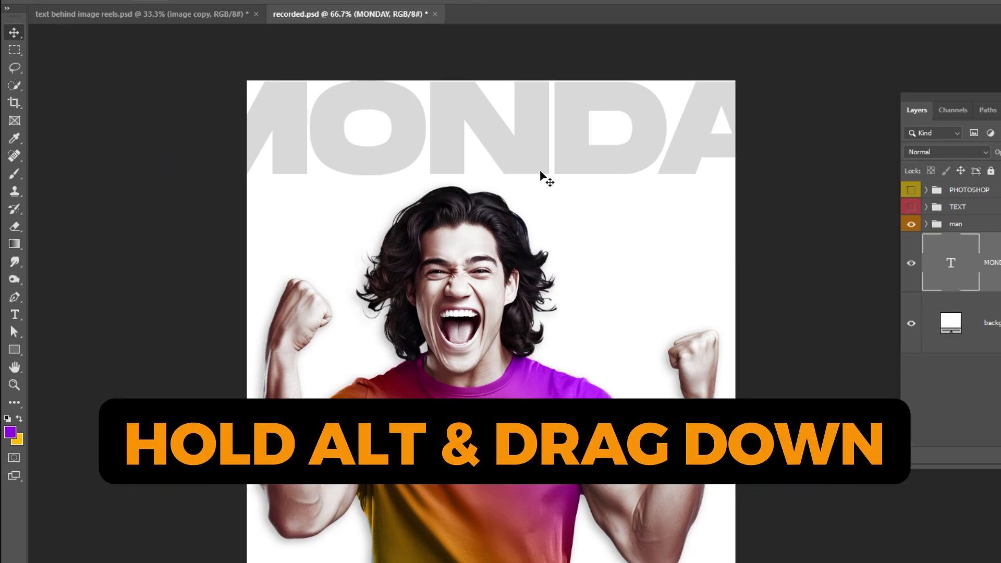
- Alt-drag MONDAY down to create stacked copies filling the background
{"action": "left_click_drag", "start_coordinate": [540, 156], "coordinate": [542, 322]}
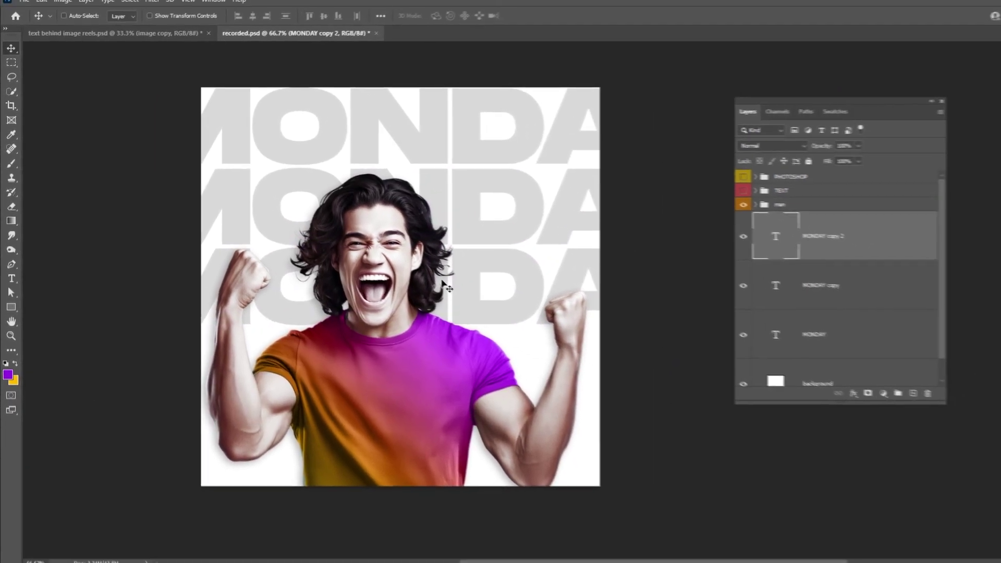
{"action": "left_click_drag", "start_coordinate": [442, 284], "coordinate": [418, 350]}
{"action": "left_click_drag", "start_coordinate": [491, 345], "coordinate": [491, 421]}
{"action": "key", "text": "shift+Up"}
{"action": "key", "text": "shift+Up"}
{"action": "key", "text": "shift+Up"}
{"action": "left_click_drag", "start_coordinate": [885, 386], "coordinate": [915, 437]}
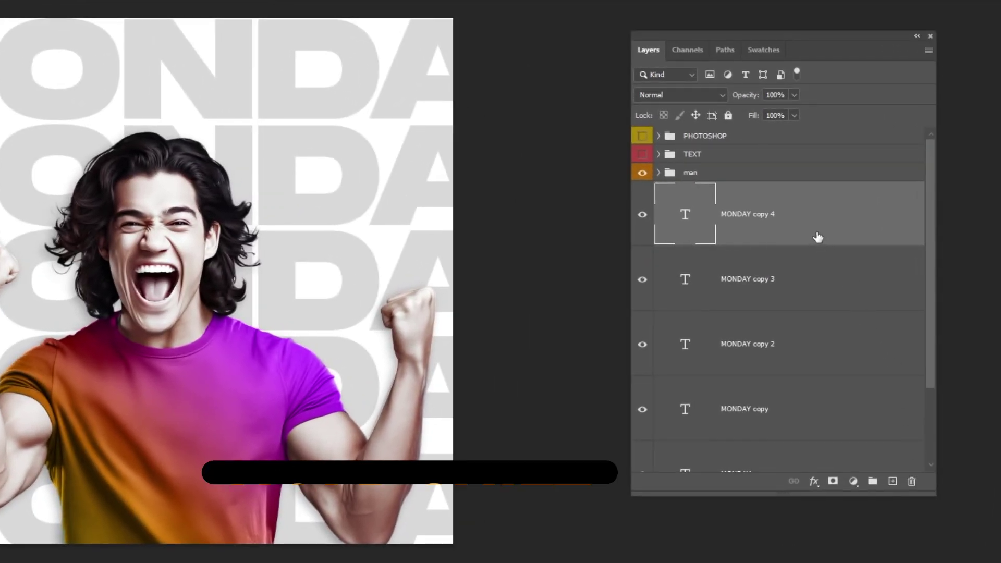
- Group all the MONDAY text layers and tag the MONDAY group blue
{"action": "scroll", "coordinate": [827, 286], "scroll_direction": "down", "scroll_amount": 2}
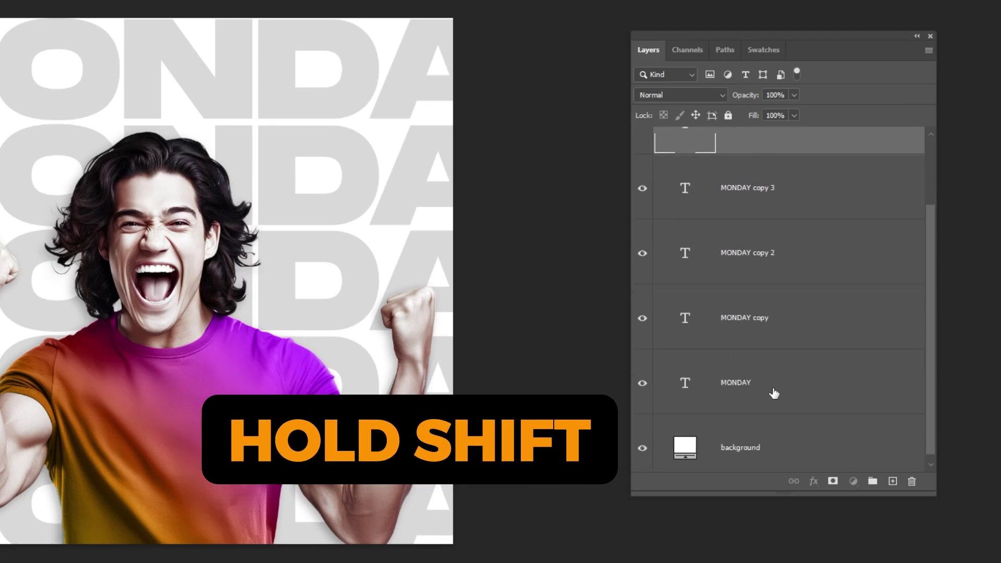
{"action": "left_click", "coordinate": [774, 393], "text": "shift"}
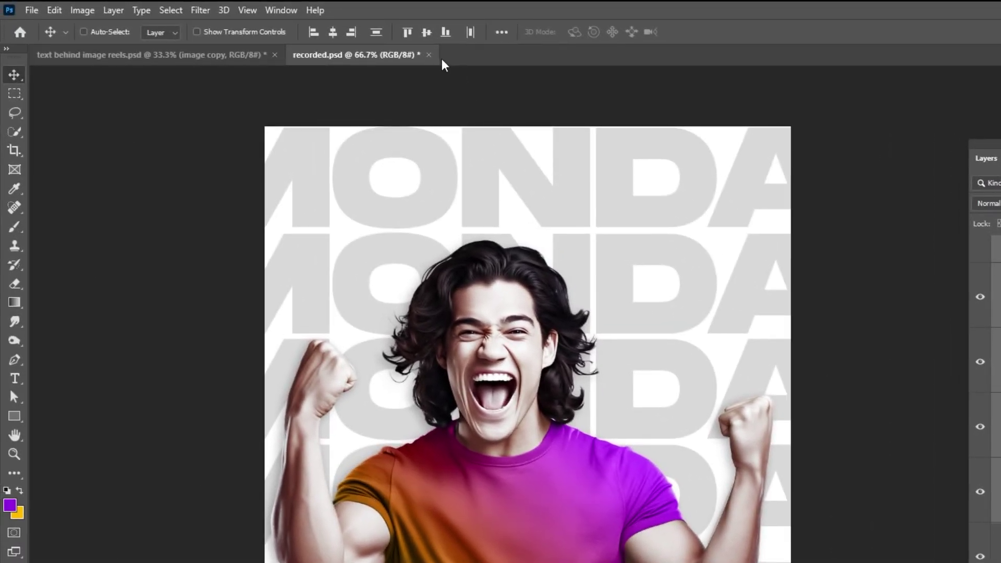
{"action": "left_click", "coordinate": [377, 32]}
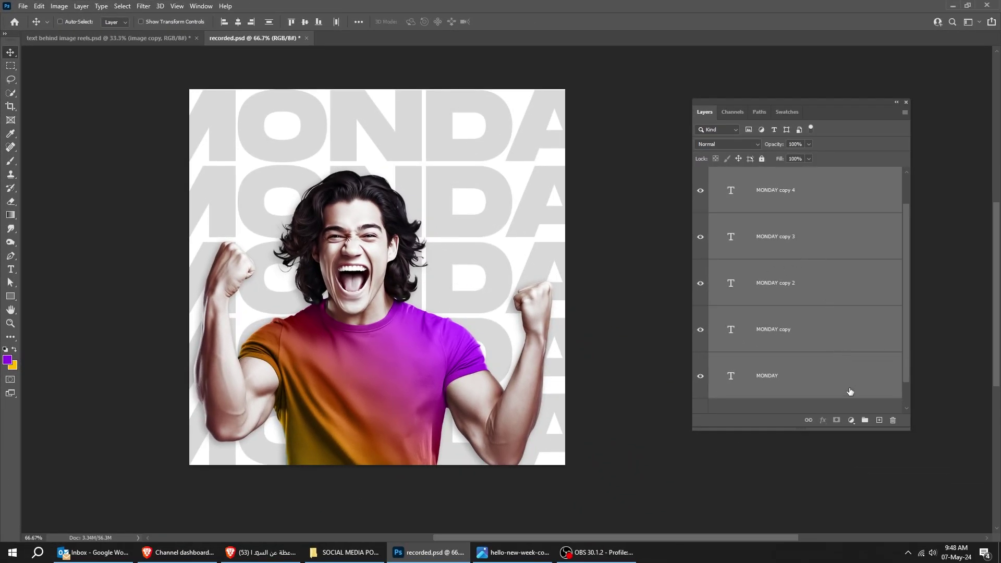
{"action": "left_click", "coordinate": [864, 420]}
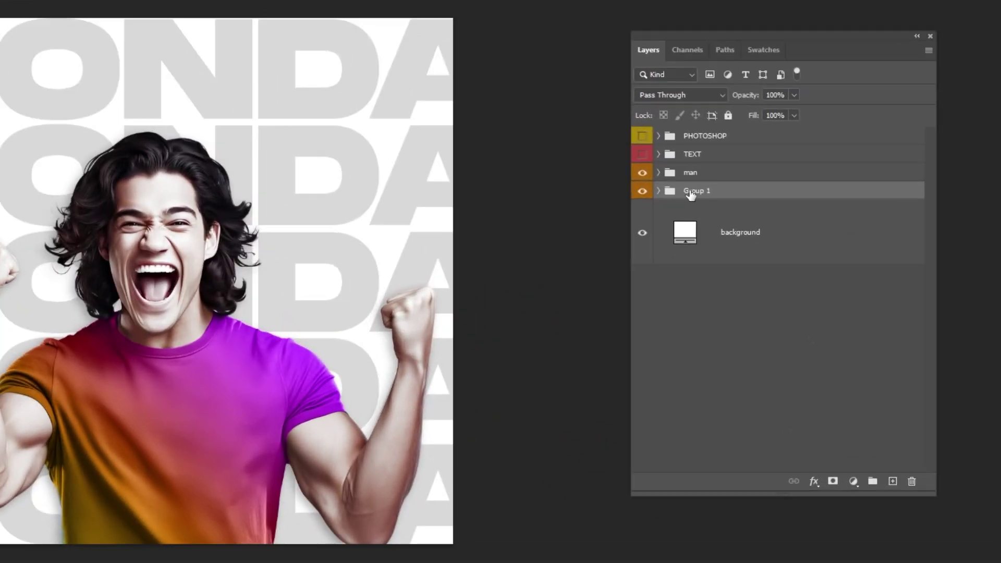
{"action": "right_click", "coordinate": [688, 194]}
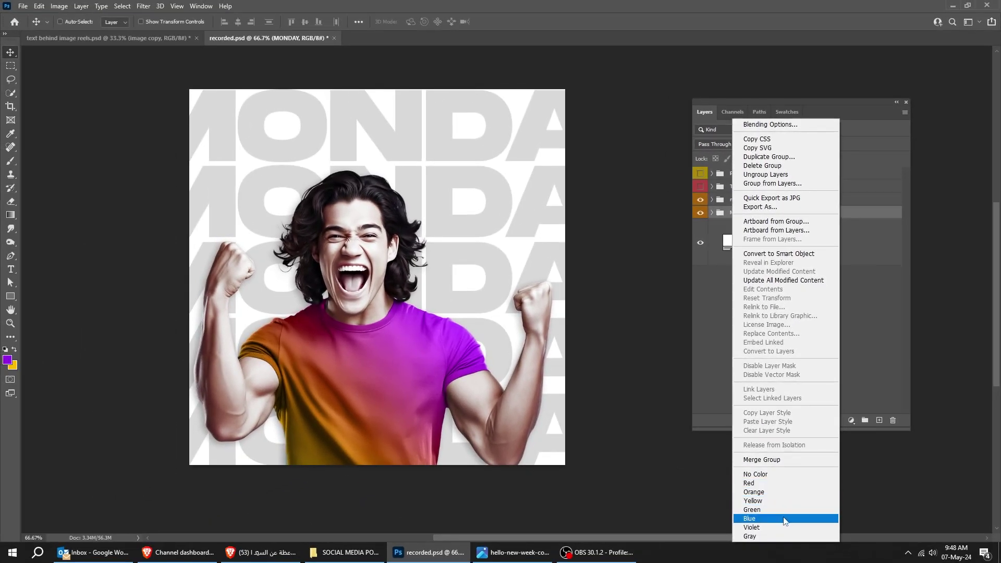
{"action": "left_click", "coordinate": [783, 519]}
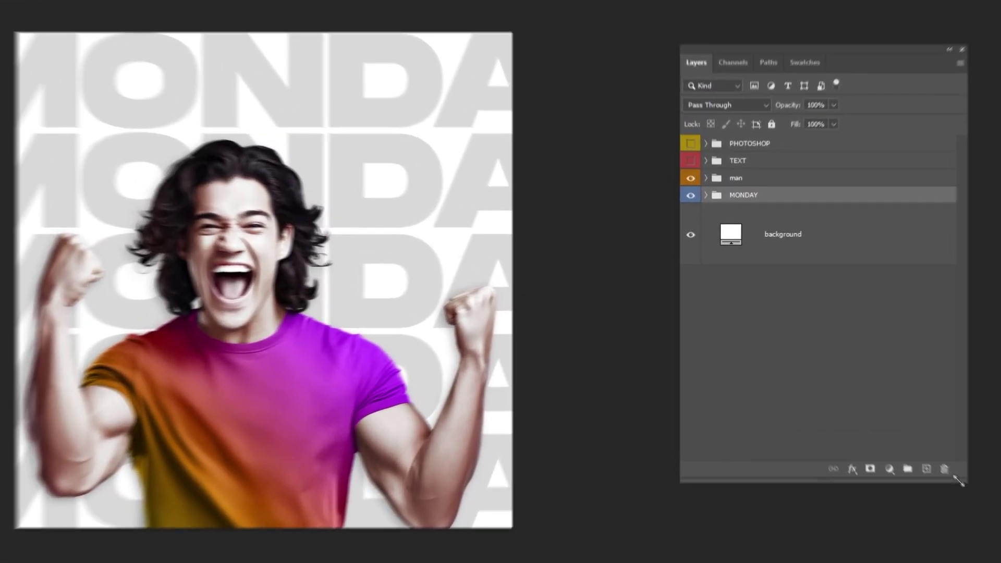
{"action": "left_click_drag", "start_coordinate": [909, 430], "coordinate": [862, 344]}
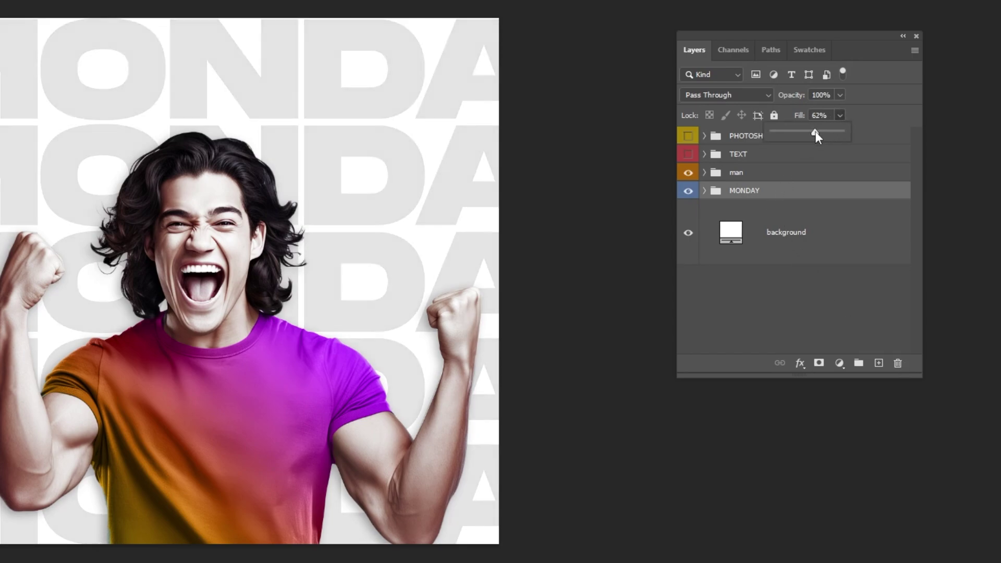
- Set the MONDAY group's fill to 60% and show the TEXT and PHOTOSHOP groups
{"action": "left_click_drag", "start_coordinate": [815, 132], "coordinate": [814, 132]}
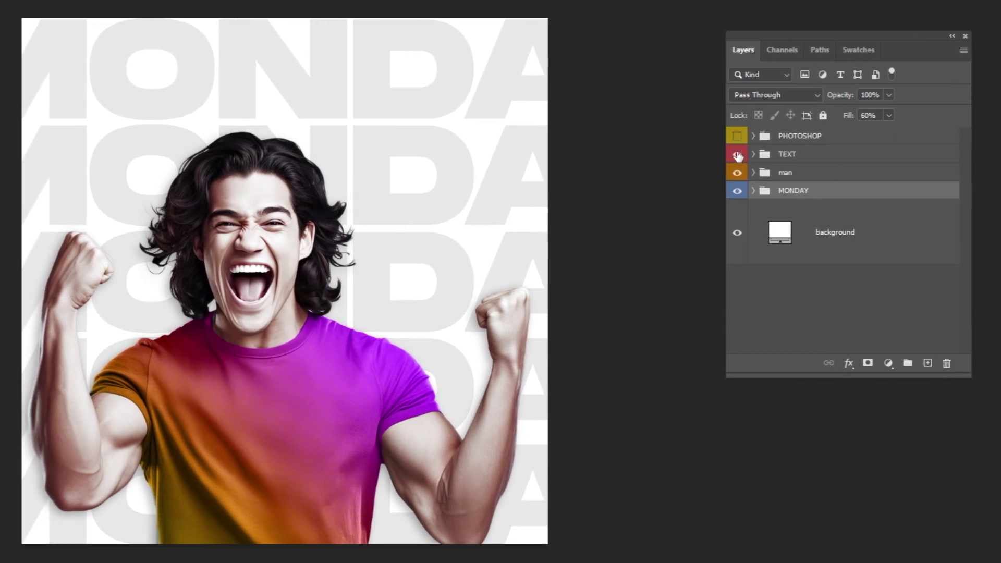
{"action": "left_click", "coordinate": [688, 153]}
{"action": "left_click", "coordinate": [688, 136]}
{"action": "left_click", "coordinate": [743, 137]}
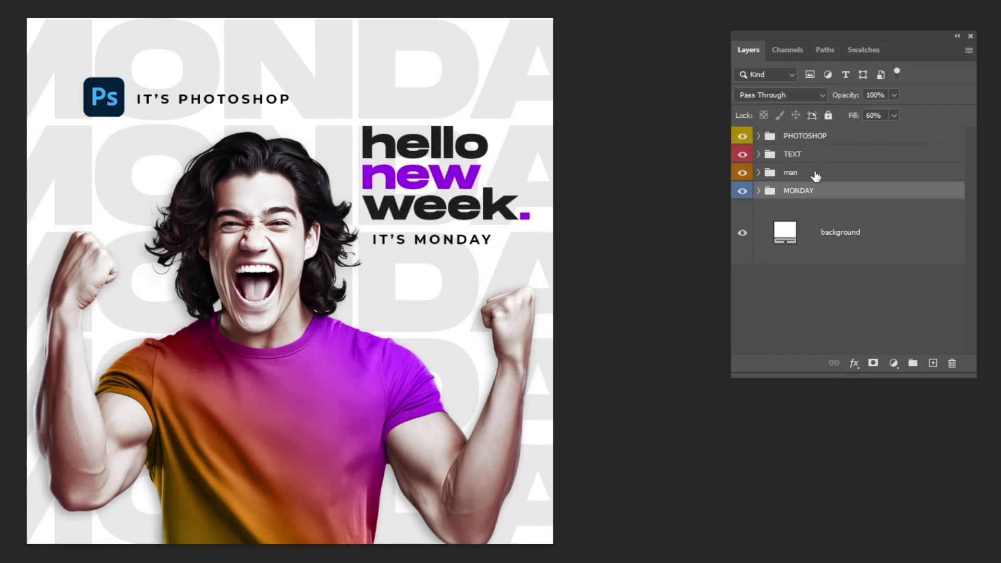
- Expand the man group and select its Gradient Fill 1 layer
{"action": "left_click", "coordinate": [815, 175]}
{"action": "left_click", "coordinate": [759, 173]}
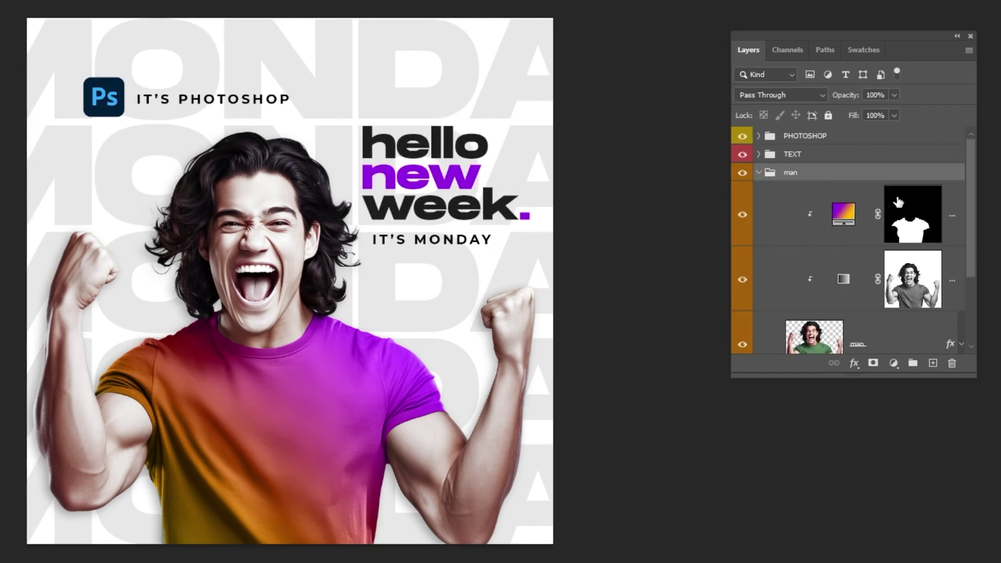
{"action": "left_click_drag", "start_coordinate": [980, 386], "coordinate": [1000, 459]}
{"action": "left_click_drag", "start_coordinate": [643, 283], "coordinate": [621, 277]}
{"action": "left_click_drag", "start_coordinate": [840, 34], "coordinate": [677, 22]}
{"action": "left_click", "coordinate": [798, 215]}
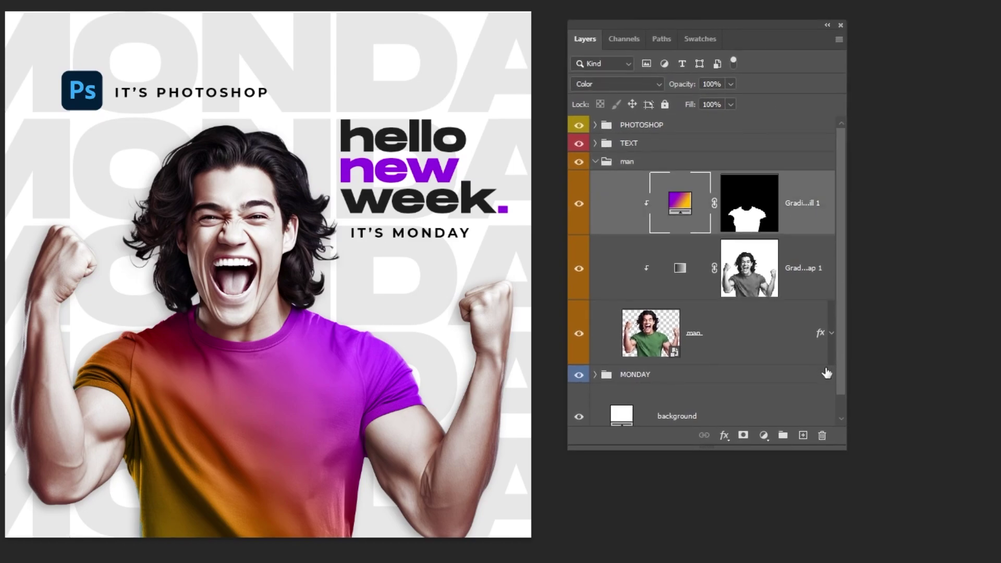
- Add a Solid Color fill layer set to black #000000
{"action": "left_click", "coordinate": [765, 439]}
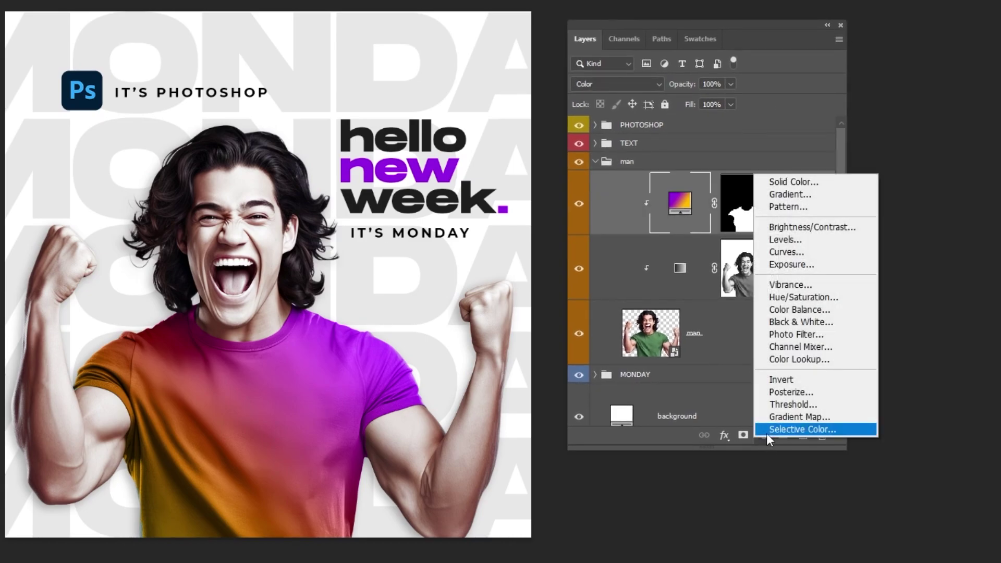
{"action": "left_click", "coordinate": [793, 182]}
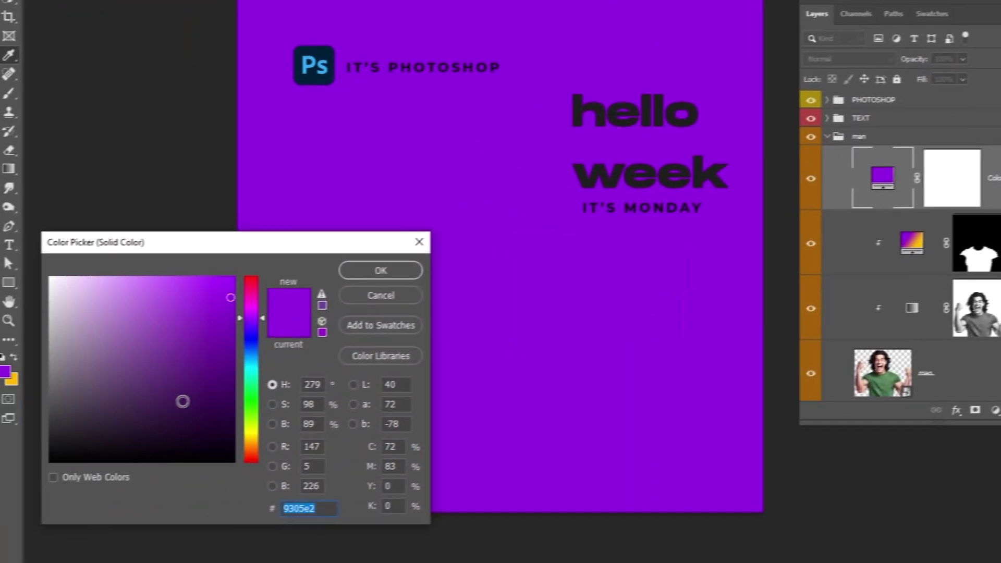
{"action": "left_click", "coordinate": [72, 461]}
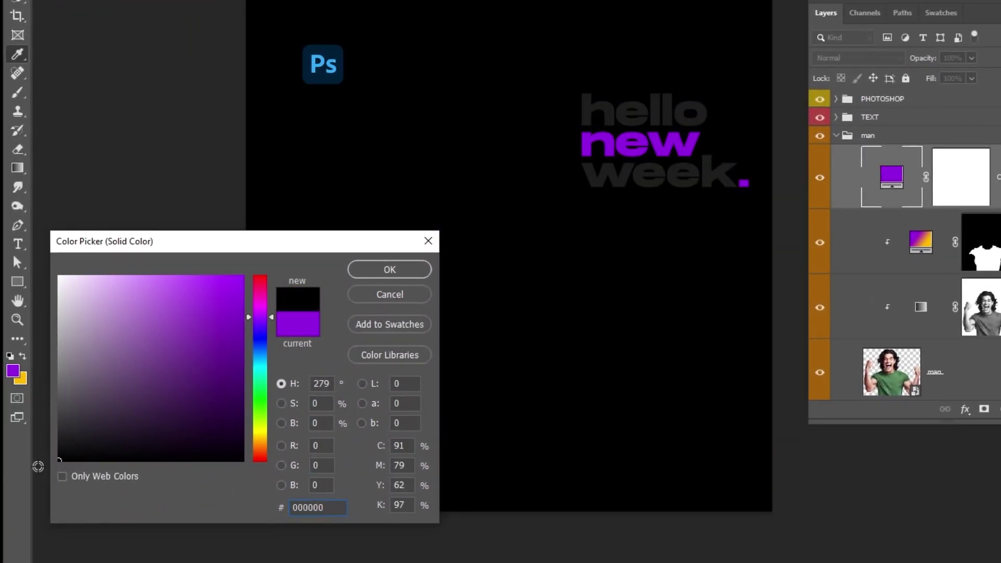
{"action": "left_click", "coordinate": [386, 270]}
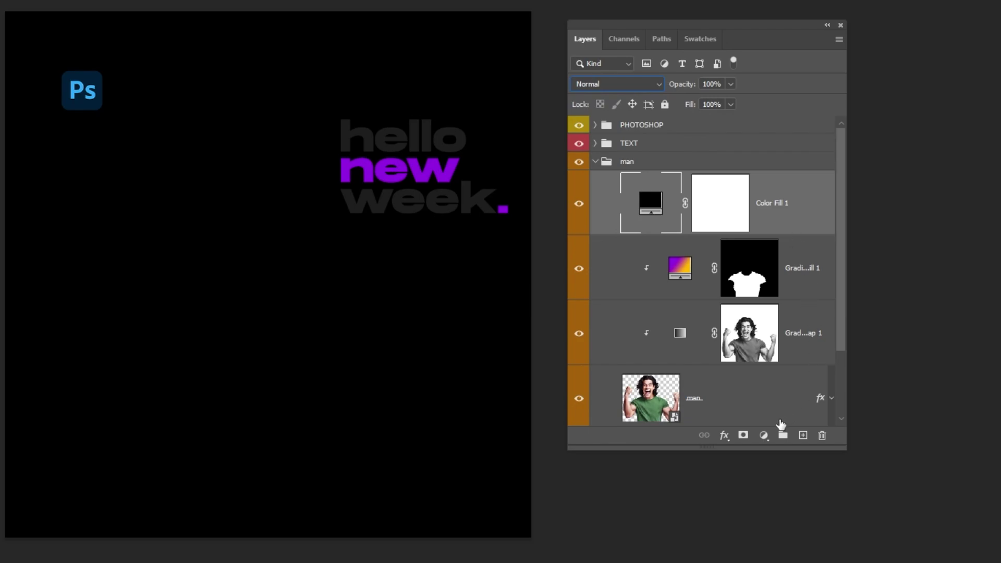
{"action": "left_click", "coordinate": [763, 435]}
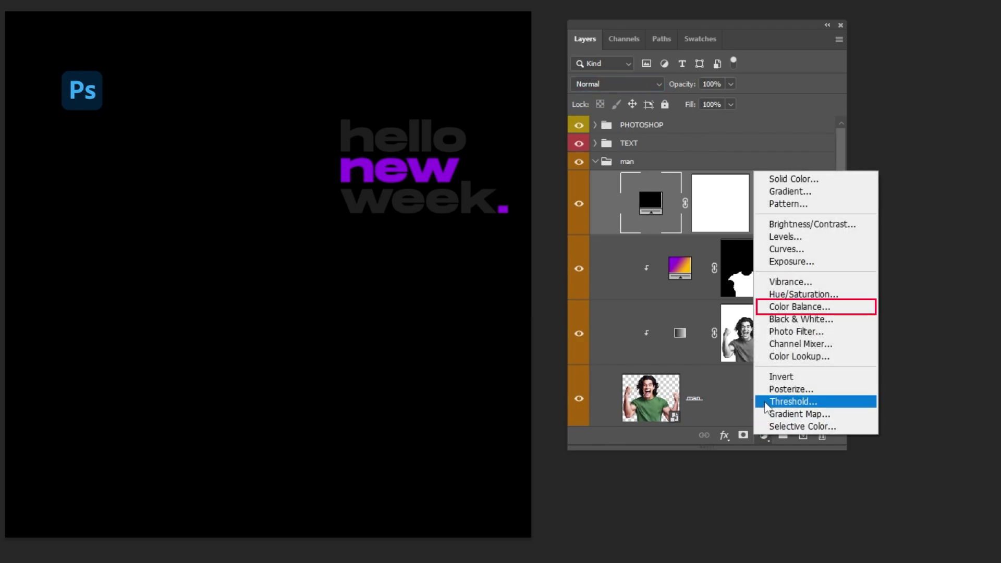
- Add a clipped Color Balance layer, shifting midtones toward red and yellow
{"action": "left_click", "coordinate": [788, 307]}
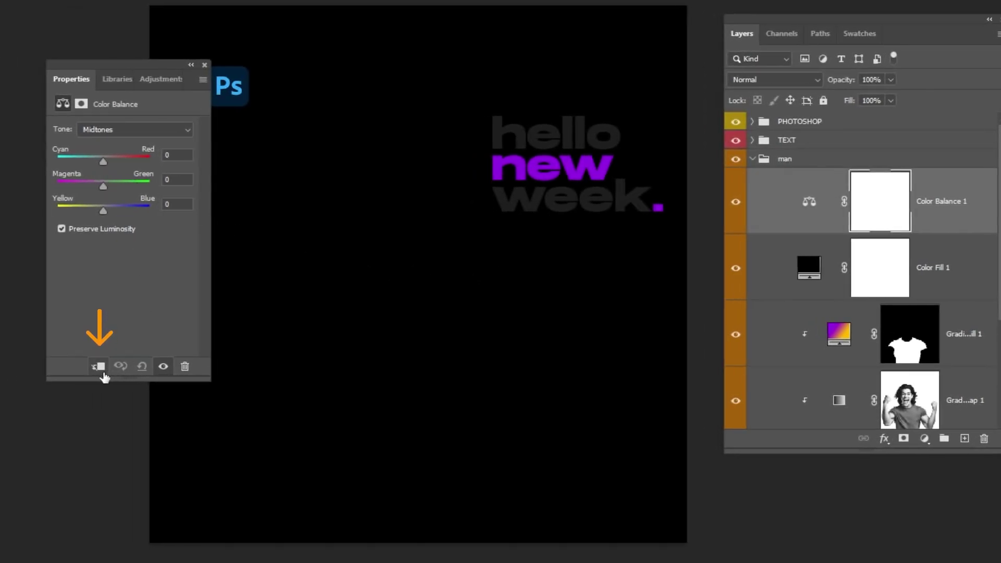
{"action": "left_click", "coordinate": [98, 365]}
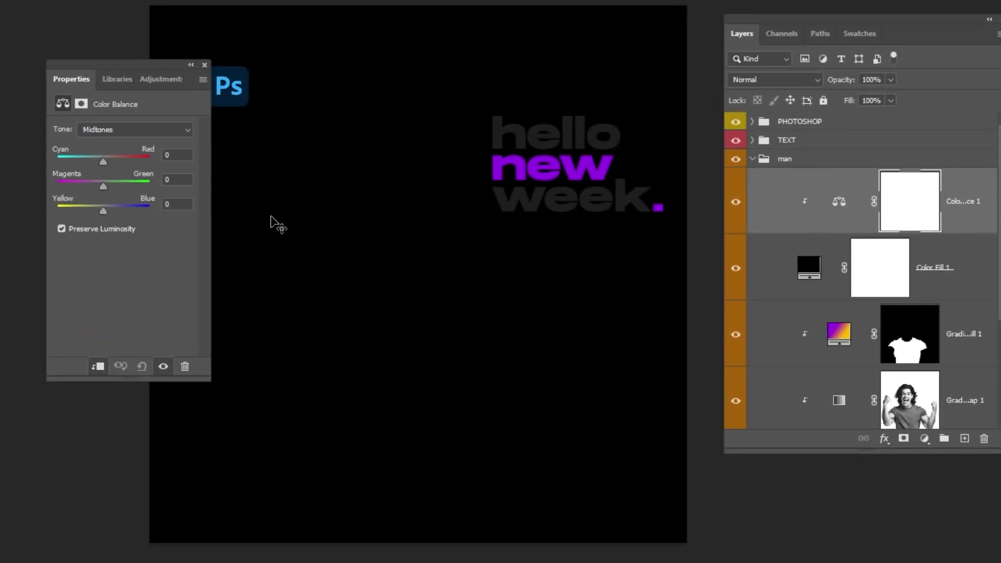
{"action": "left_click_drag", "start_coordinate": [103, 161], "coordinate": [146, 159]}
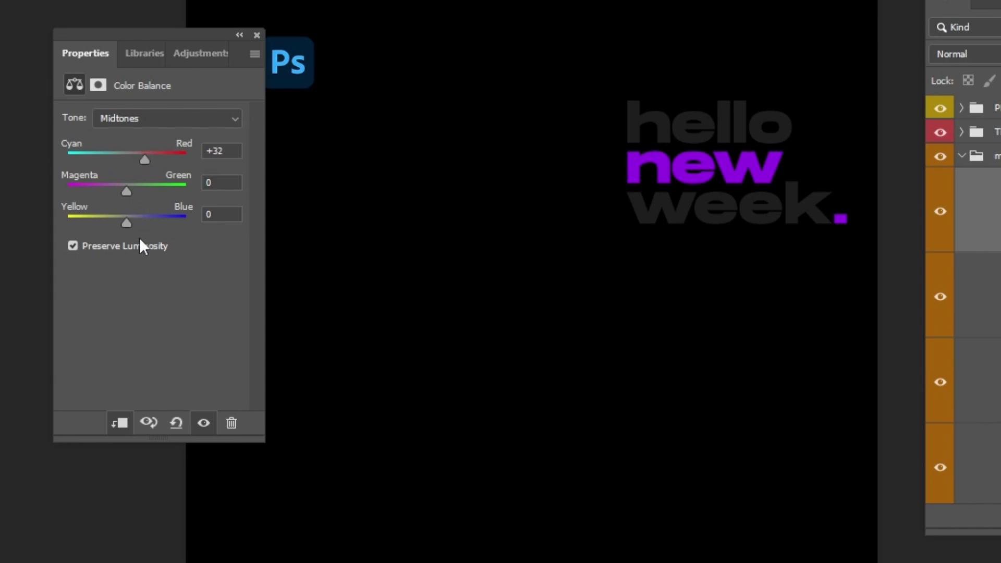
{"action": "left_click_drag", "start_coordinate": [122, 230], "coordinate": [108, 227]}
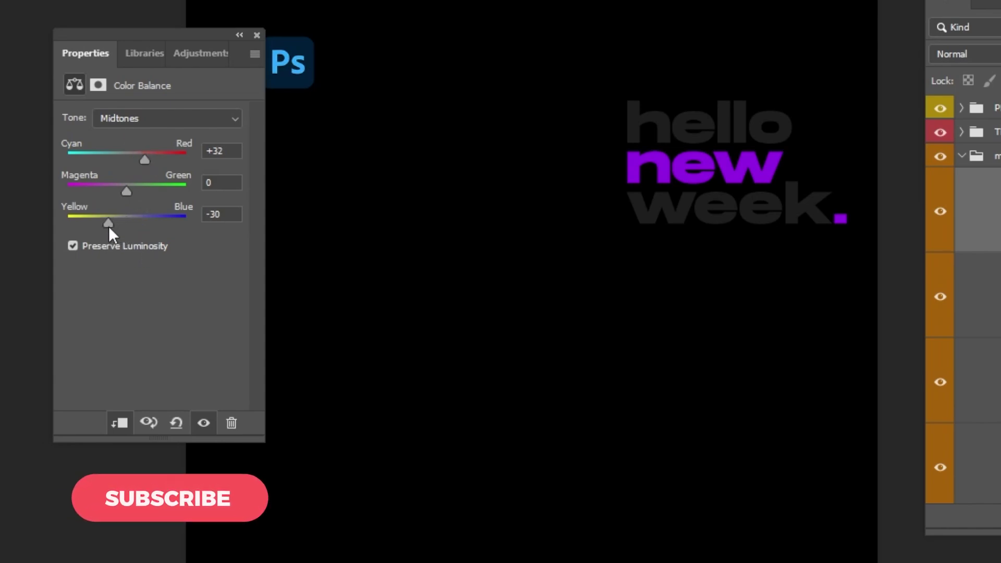
- Shift the Color Balance shadows and highlights toward red and yellow too
{"action": "left_click", "coordinate": [193, 120]}
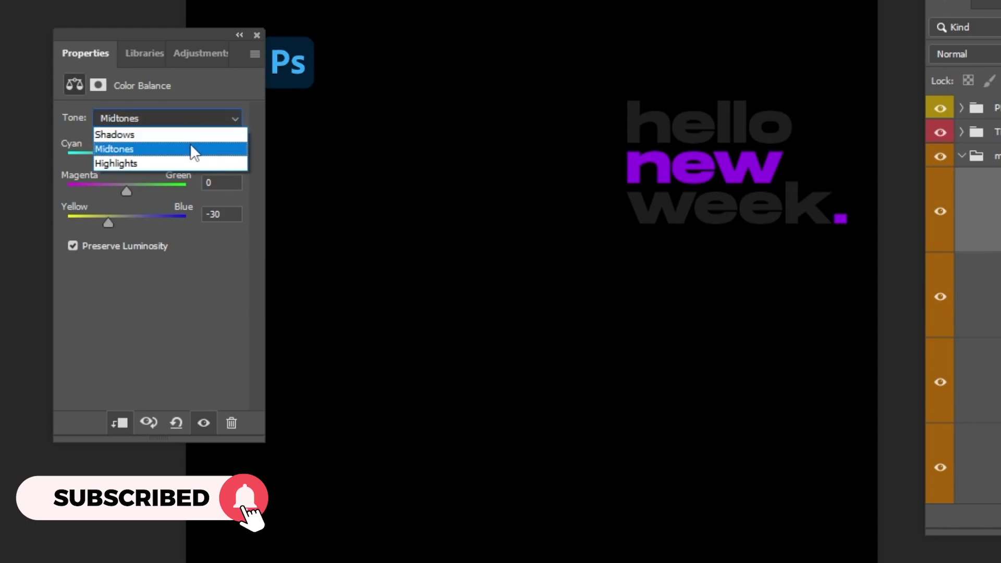
{"action": "left_click", "coordinate": [193, 134]}
{"action": "left_click_drag", "start_coordinate": [136, 162], "coordinate": [146, 158]}
{"action": "left_click_drag", "start_coordinate": [117, 223], "coordinate": [107, 223]}
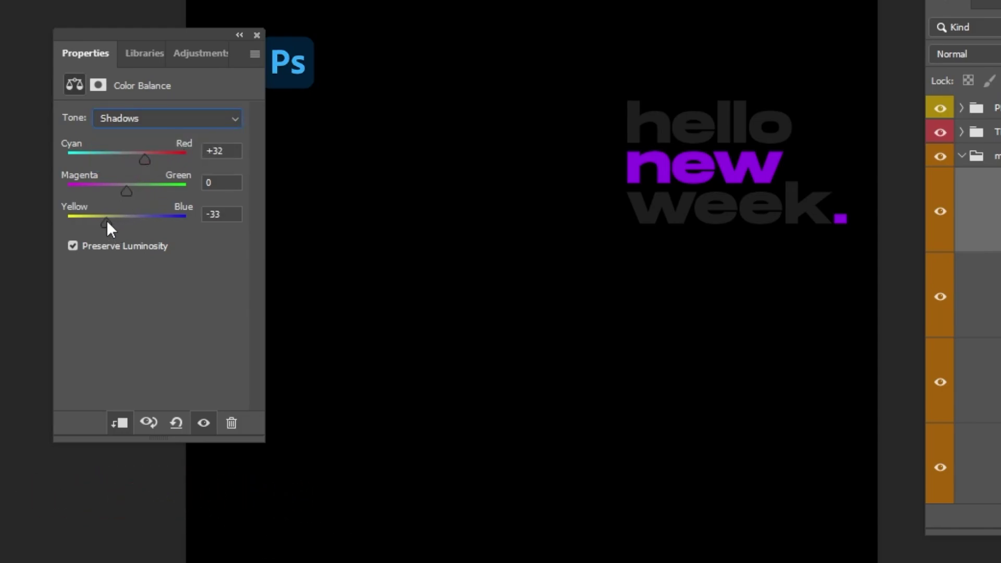
{"action": "left_click", "coordinate": [151, 119]}
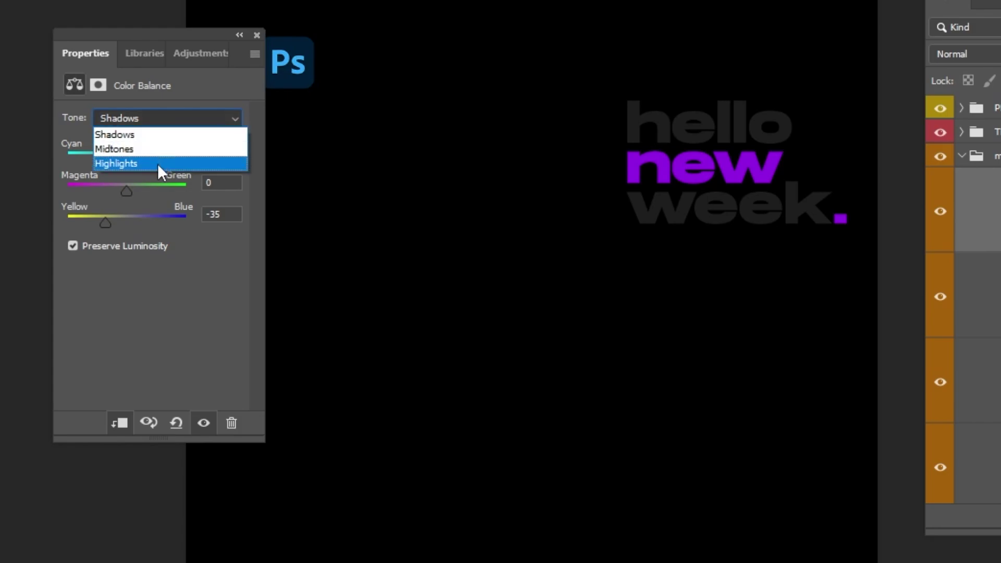
{"action": "left_click", "coordinate": [158, 163]}
{"action": "left_click_drag", "start_coordinate": [142, 153], "coordinate": [148, 162]}
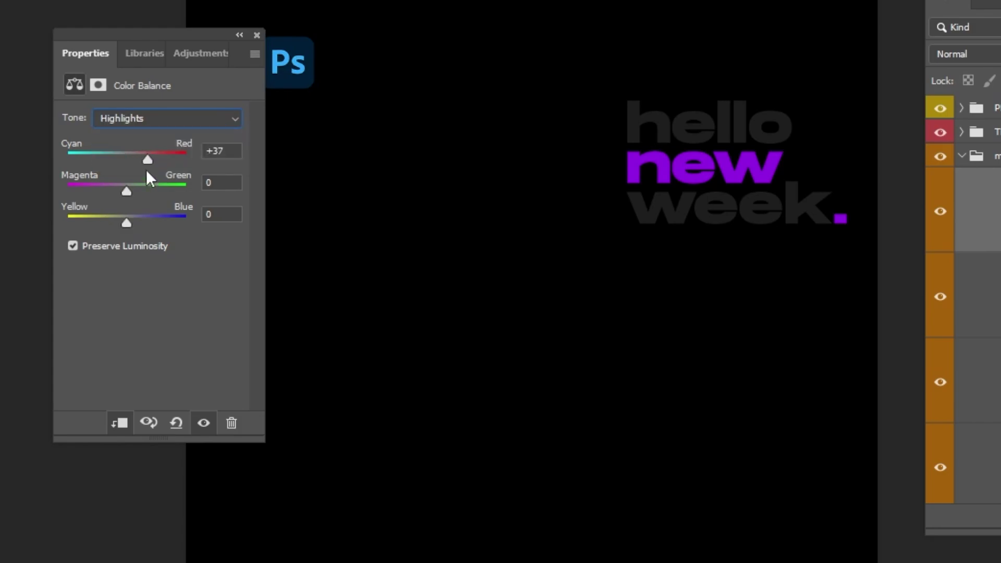
{"action": "left_click_drag", "start_coordinate": [128, 222], "coordinate": [110, 219]}
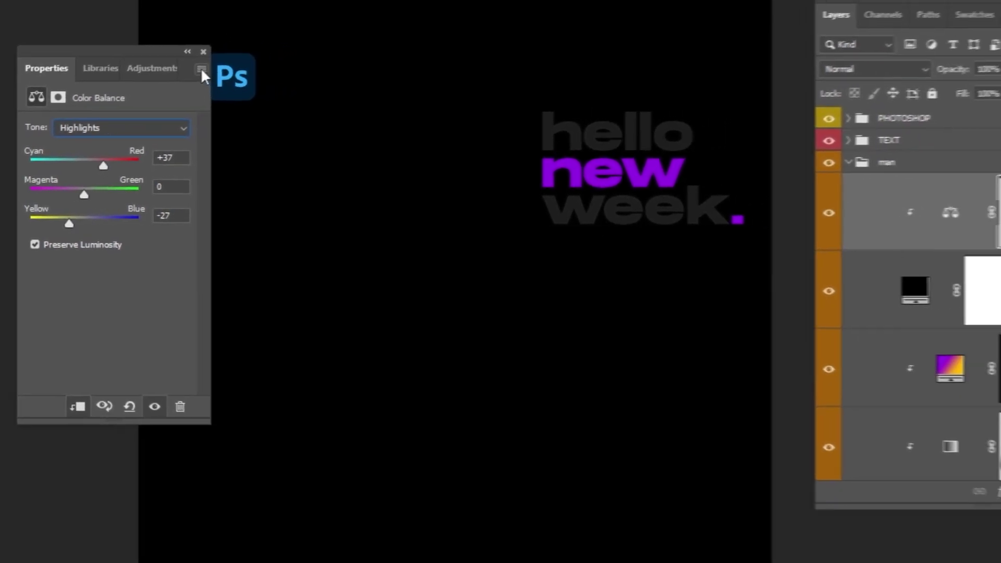
- Add Layer 3 above Color Fill 1 and set the black fill's blend mode to Screen
{"action": "left_click", "coordinate": [204, 52]}
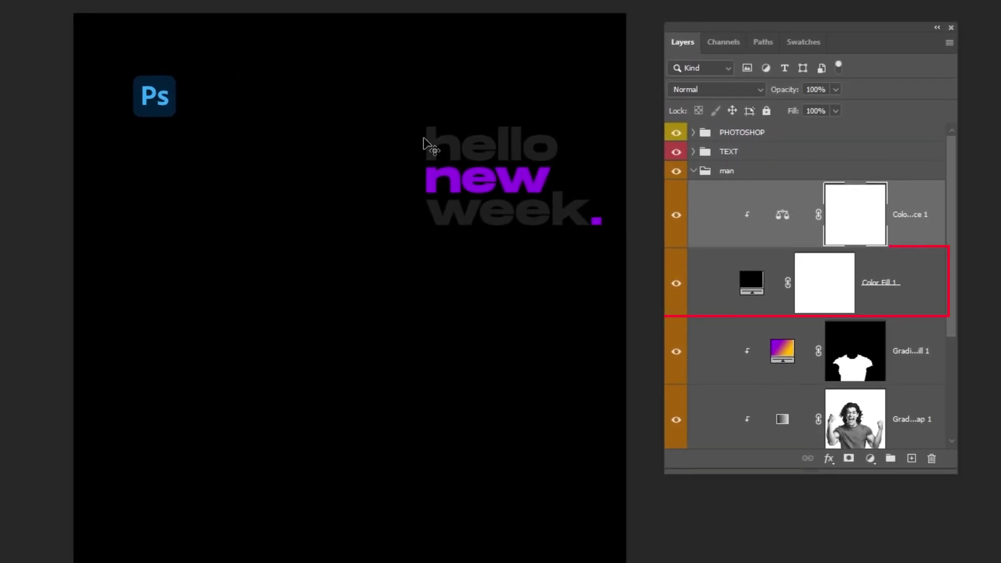
{"action": "left_click", "coordinate": [1000, 302]}
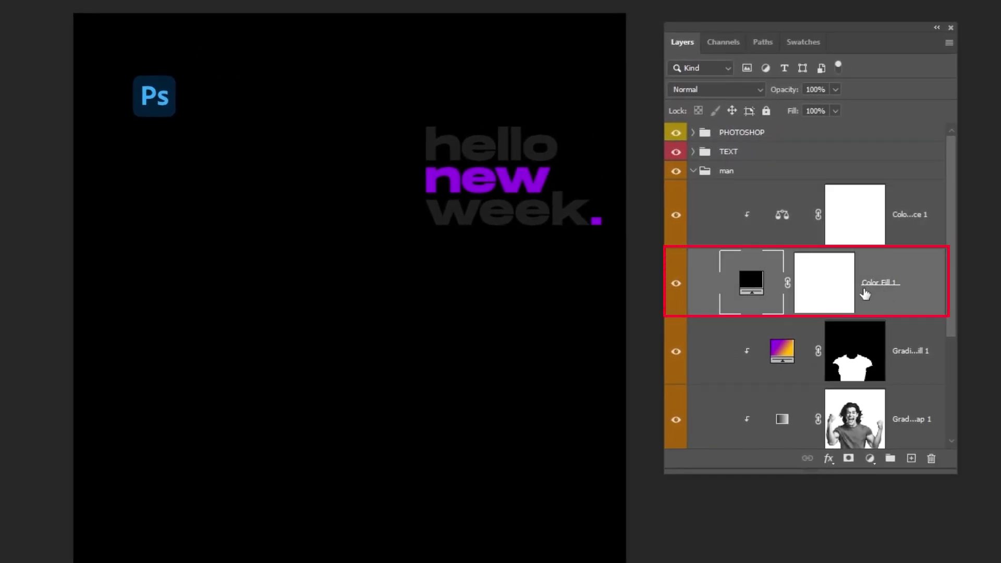
{"action": "left_click", "coordinate": [910, 459]}
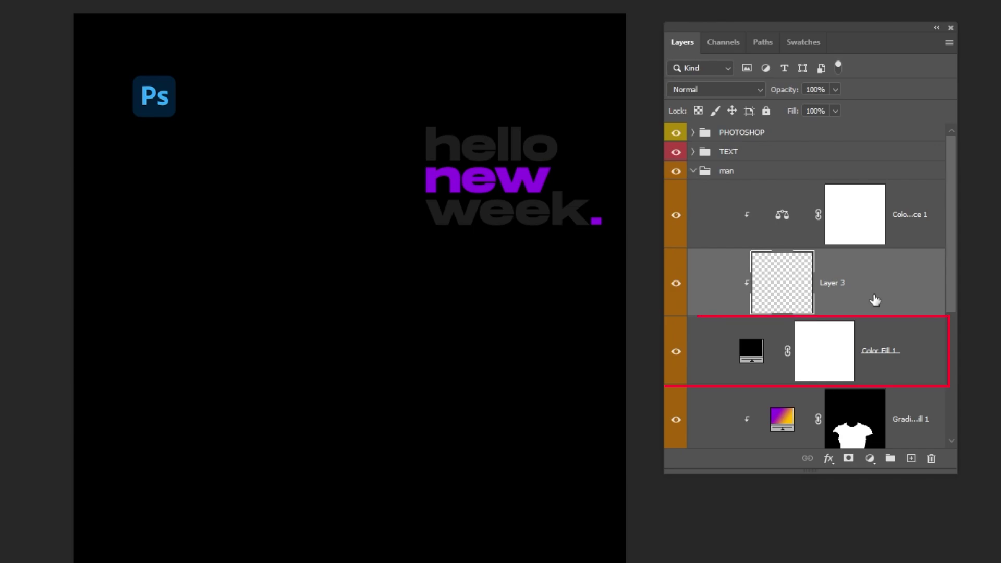
{"action": "left_click", "coordinate": [877, 368]}
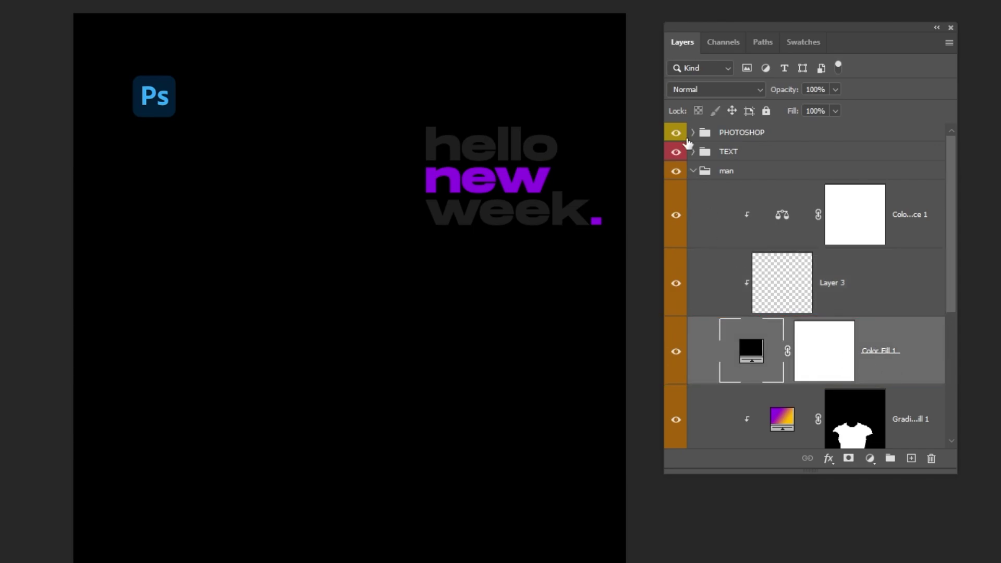
{"action": "left_click", "coordinate": [714, 95]}
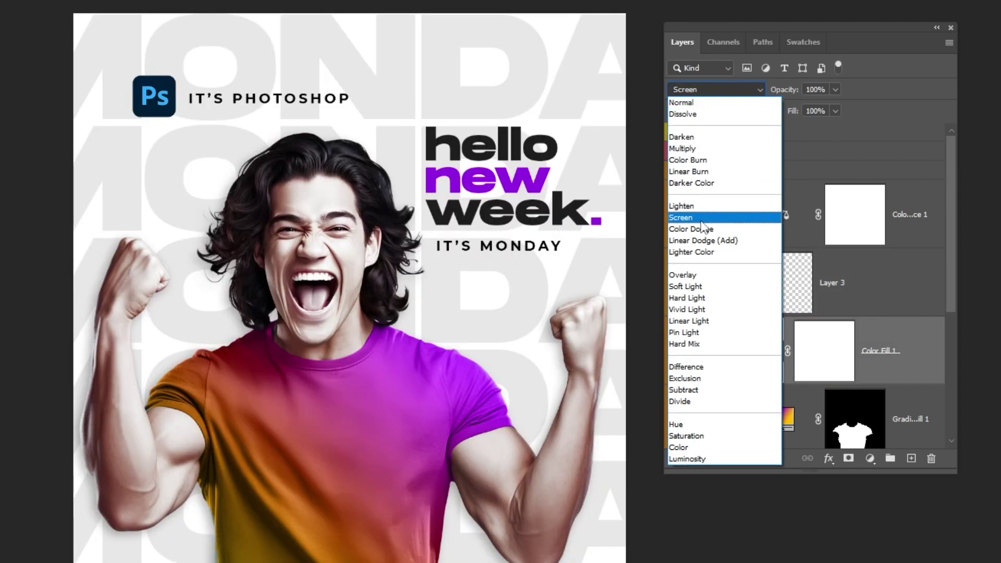
{"action": "left_click", "coordinate": [681, 217]}
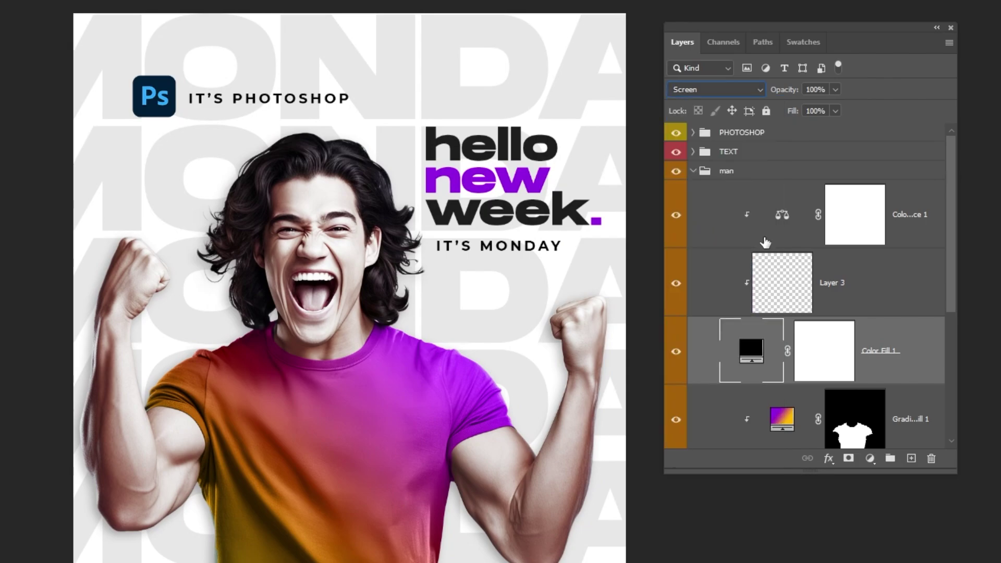
- On Layer 3, paint a soft glow over the man's hair and face with a white soft round brush
{"action": "left_click", "coordinate": [843, 288]}
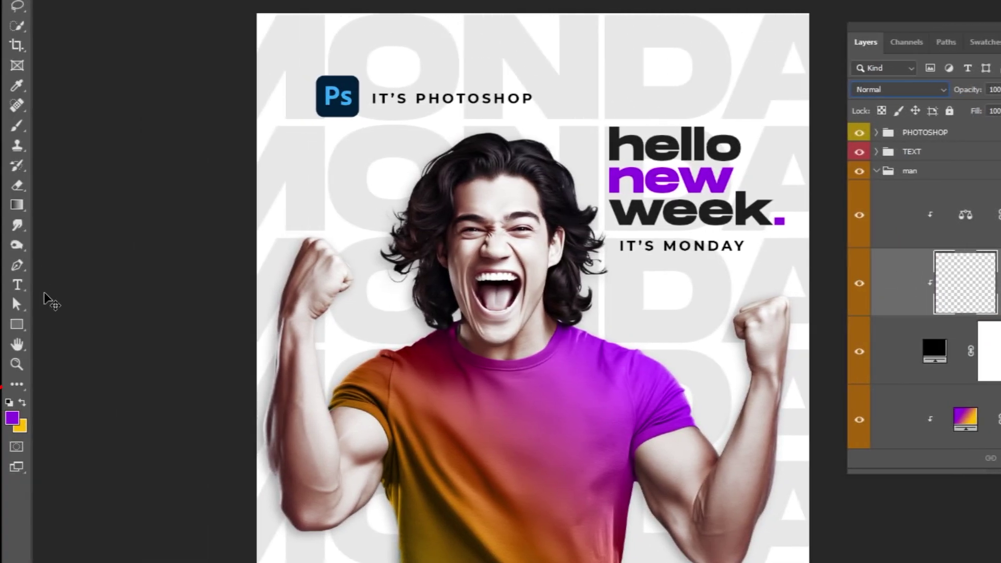
{"action": "left_click", "coordinate": [10, 402]}
{"action": "left_click", "coordinate": [23, 403]}
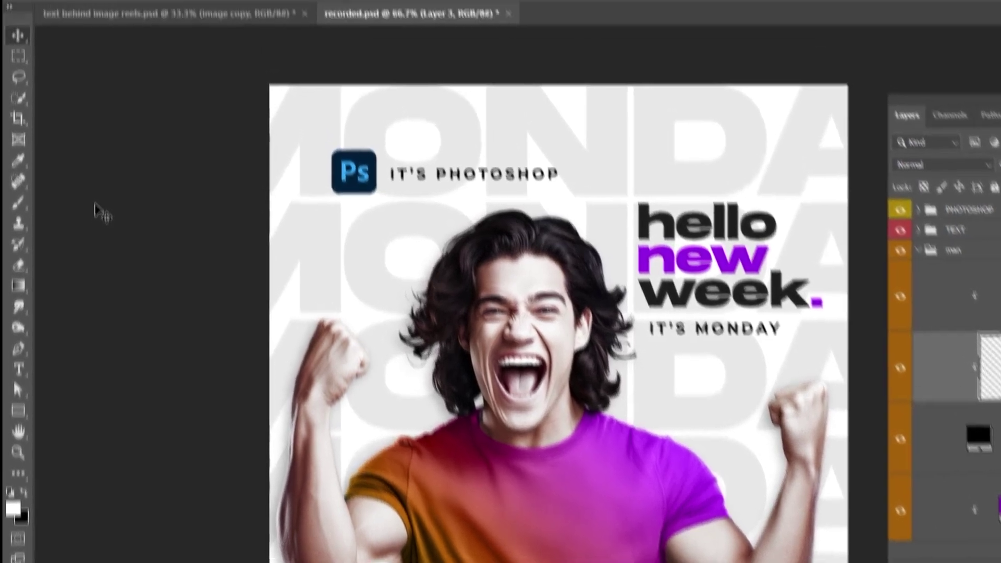
{"action": "key", "text": "b"}
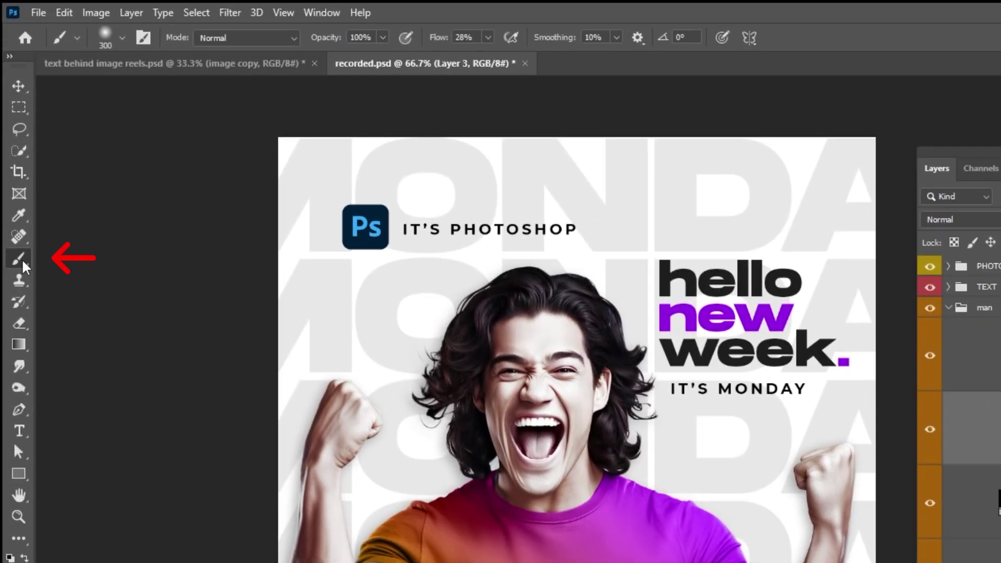
{"action": "left_click", "coordinate": [122, 38]}
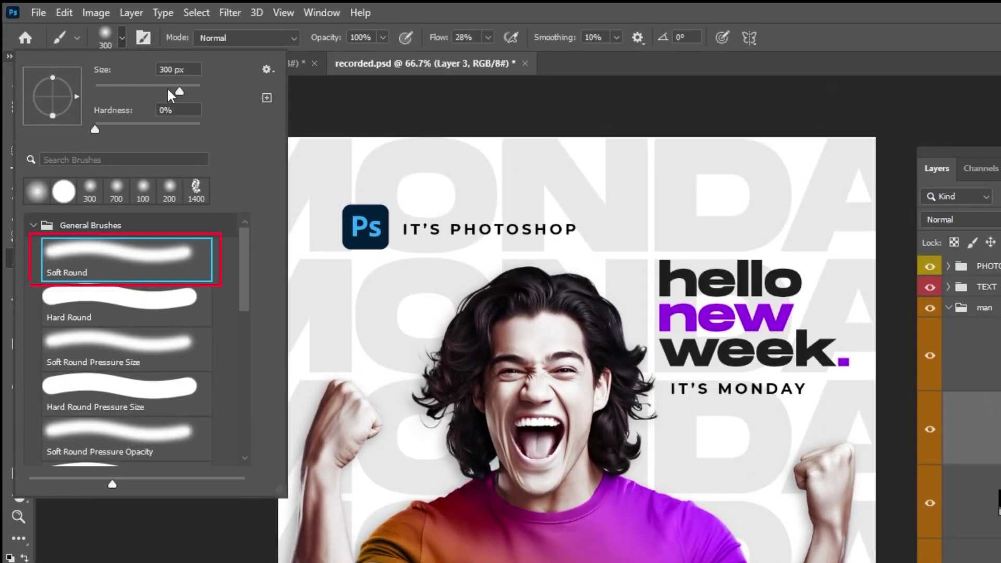
{"action": "left_click", "coordinate": [122, 41]}
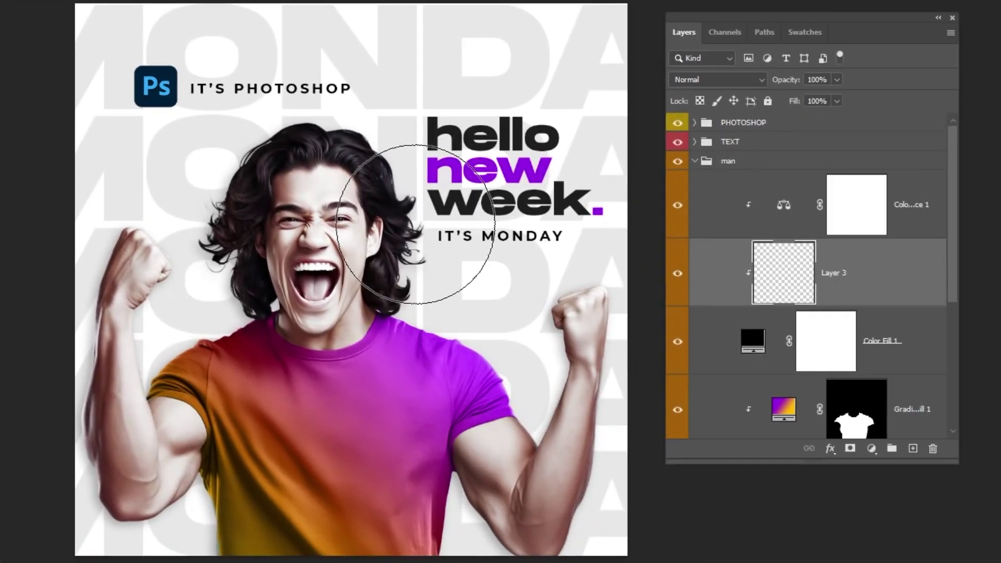
{"action": "key", "text": "bracketright"}
{"action": "mouse_move", "coordinate": [424, 245]}
{"action": "left_mouse_down"}
{"action": "mouse_move", "coordinate": [410, 236]}
{"action": "mouse_move", "coordinate": [424, 213]}
{"action": "mouse_move", "coordinate": [409, 223]}
{"action": "left_mouse_up"}
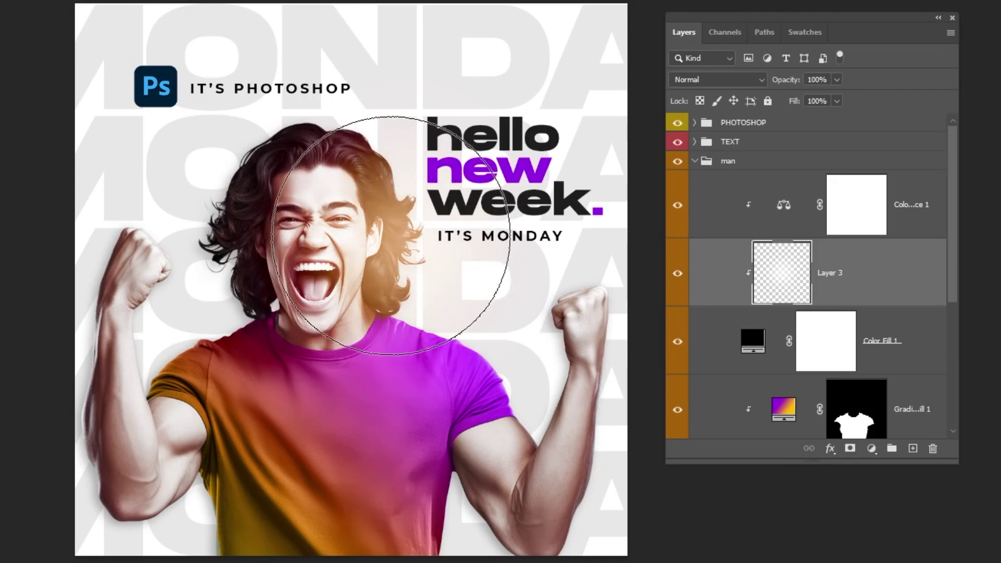
{"action": "key", "text": "bracketright"}
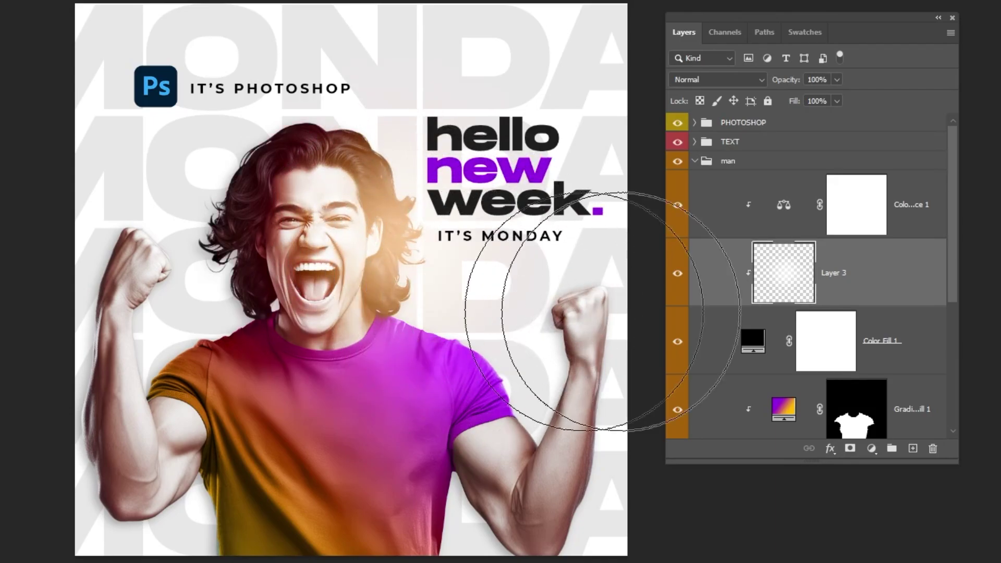
{"action": "double_click", "coordinate": [787, 211]}
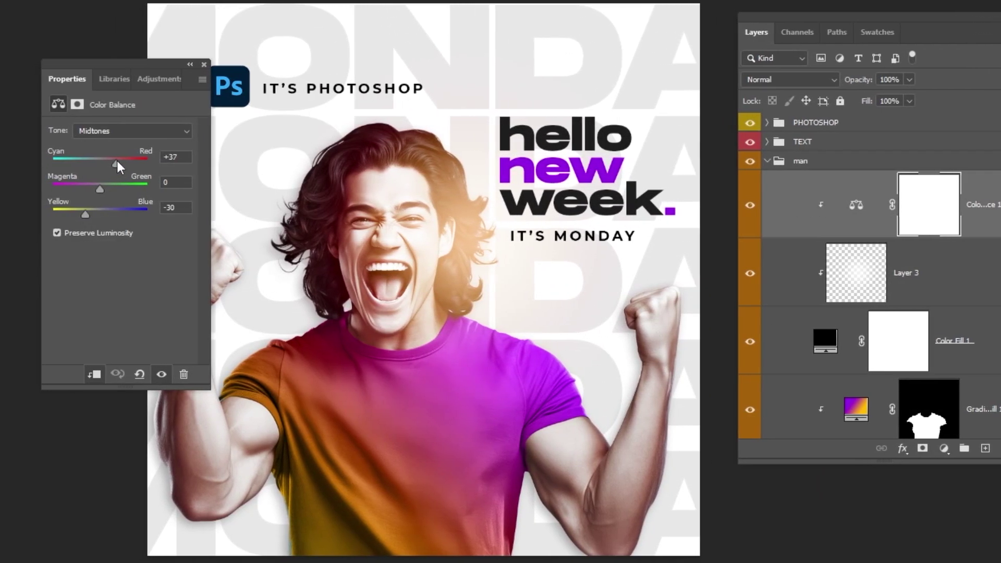
- Shift Color Balance Cyan-Red toward red: midtones +50, shadows +53, highlights +43
{"action": "left_click_drag", "start_coordinate": [117, 162], "coordinate": [123, 161]}
{"action": "left_click", "coordinate": [133, 130]}
{"action": "left_click", "coordinate": [125, 139]}
{"action": "left_click_drag", "start_coordinate": [121, 161], "coordinate": [124, 162]}
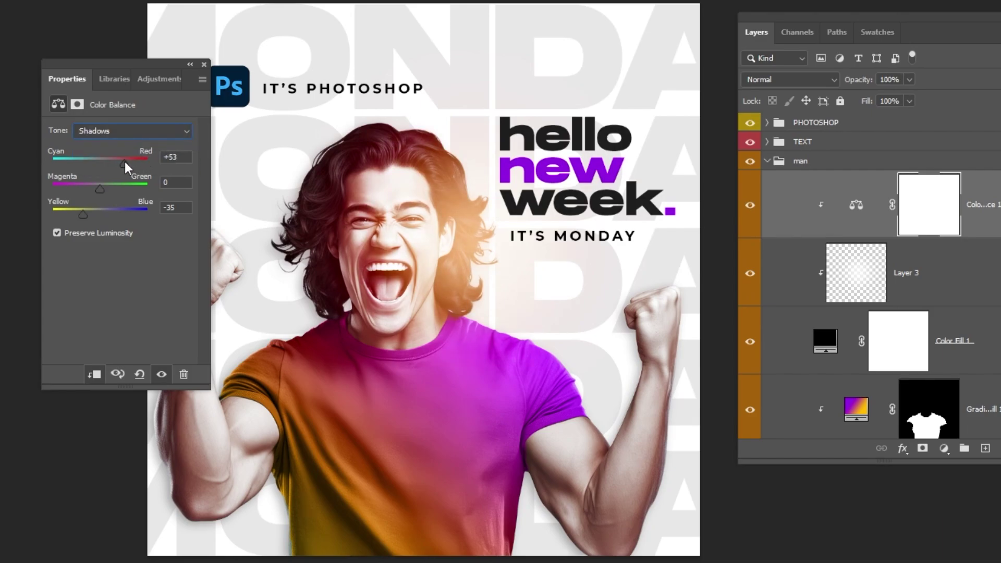
{"action": "left_click", "coordinate": [121, 131]}
{"action": "left_click", "coordinate": [126, 163]}
{"action": "left_click_drag", "start_coordinate": [115, 164], "coordinate": [120, 164]}
- Close the Properties panel and toggle Layer 3's glow off and on to compare
{"action": "left_click", "coordinate": [205, 65]}
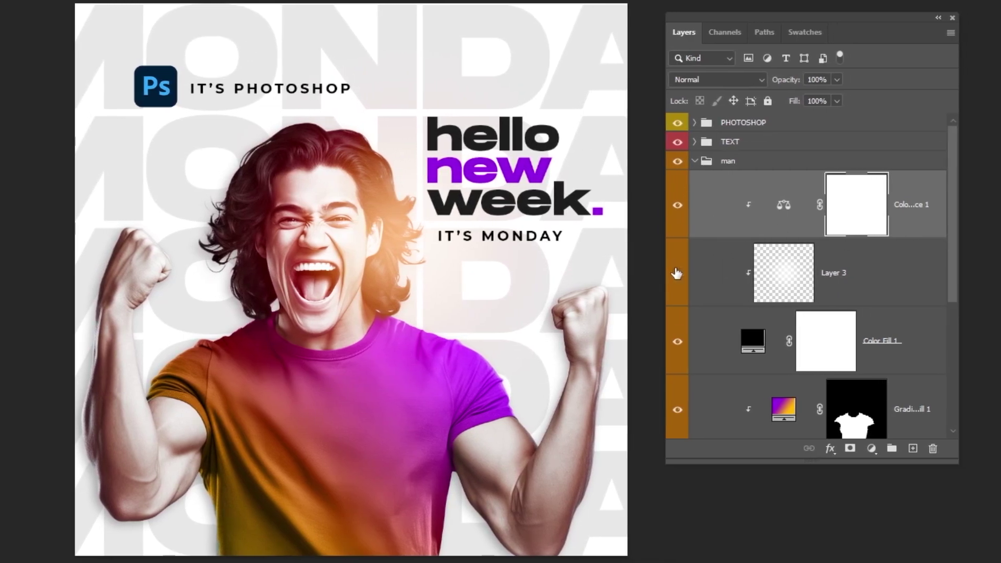
{"action": "left_click", "coordinate": [677, 273]}
{"action": "left_click", "coordinate": [677, 273]}
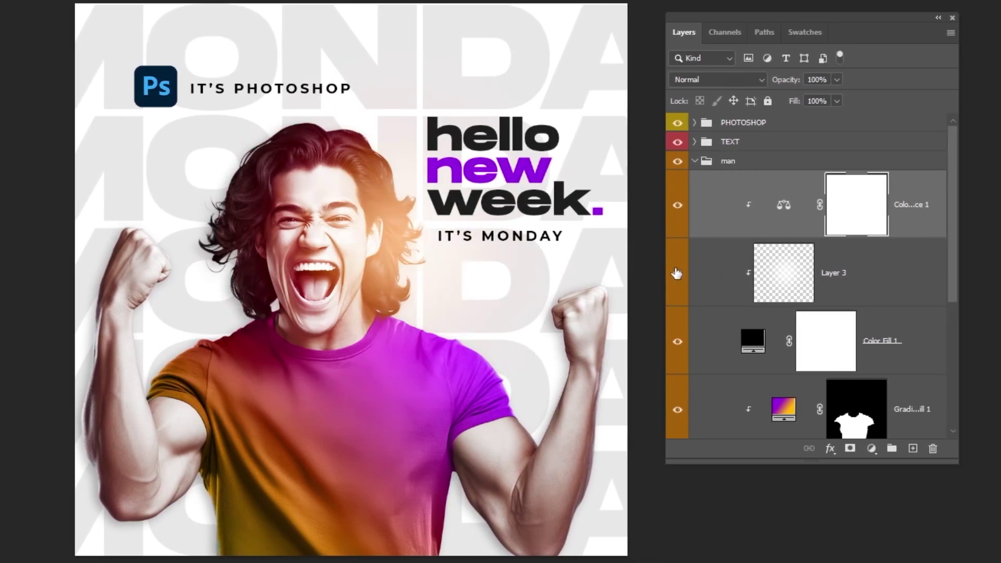
- Add Layer 4 beneath the 'hello new week.' headline inside the TEXT group
{"action": "left_click", "coordinate": [694, 162]}
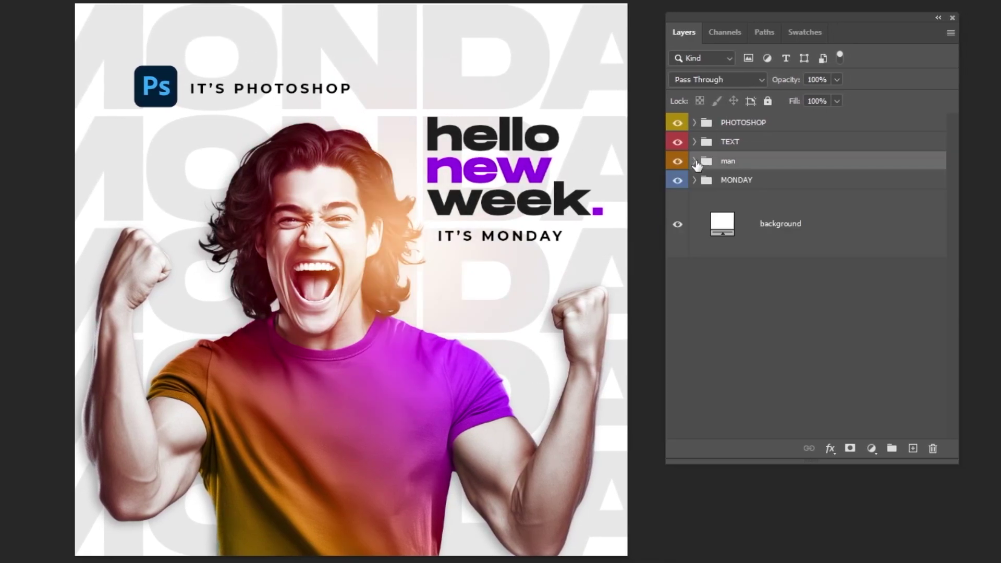
{"action": "left_click", "coordinate": [747, 144]}
{"action": "left_click", "coordinate": [694, 141]}
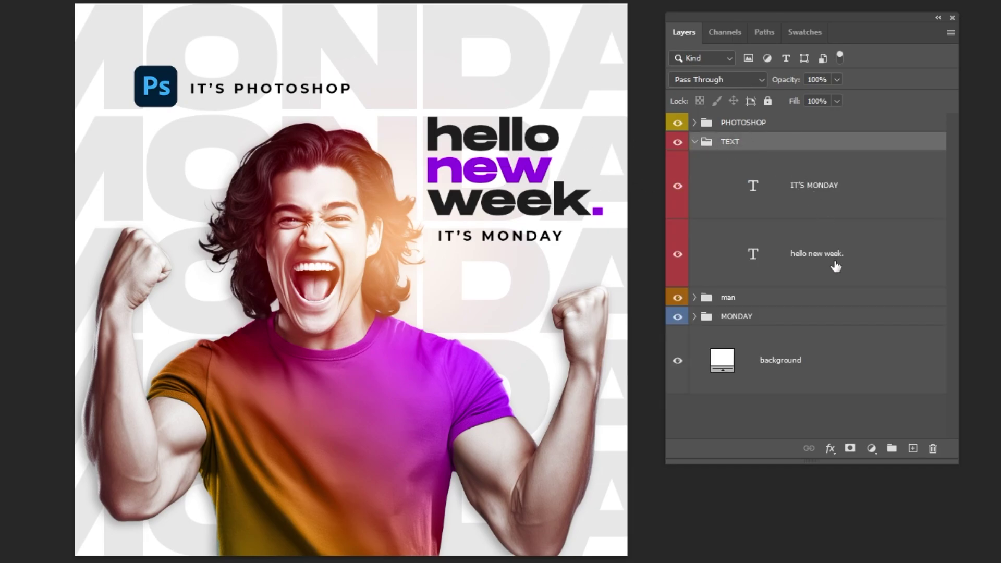
{"action": "left_click", "coordinate": [848, 286]}
{"action": "left_click", "coordinate": [911, 447]}
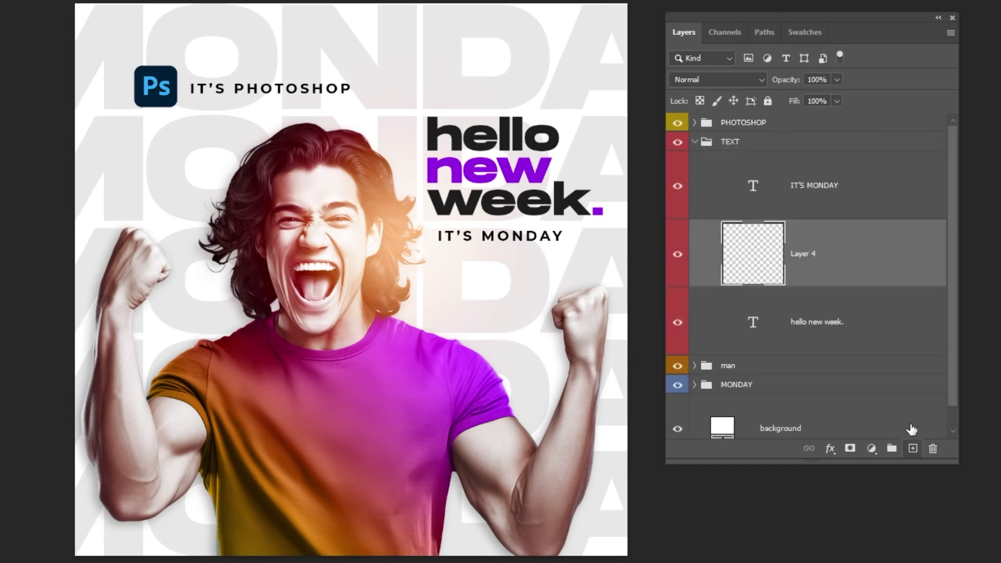
{"action": "left_click_drag", "start_coordinate": [856, 268], "coordinate": [822, 324]}
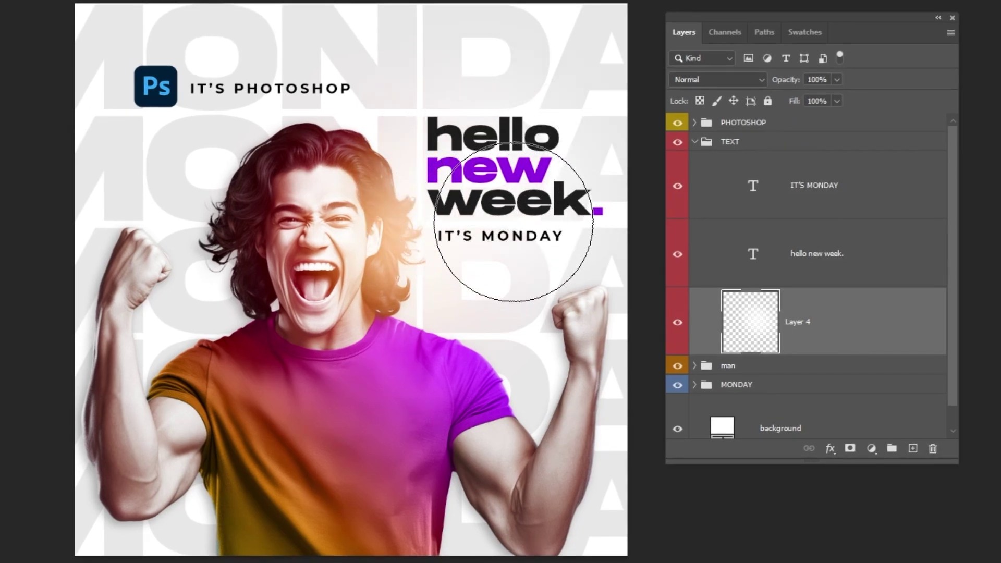
- Add Layer 5 beneath the IT'S PHOTOSHOP label inside the PHOTOSHOP group
{"action": "left_click", "coordinate": [694, 143]}
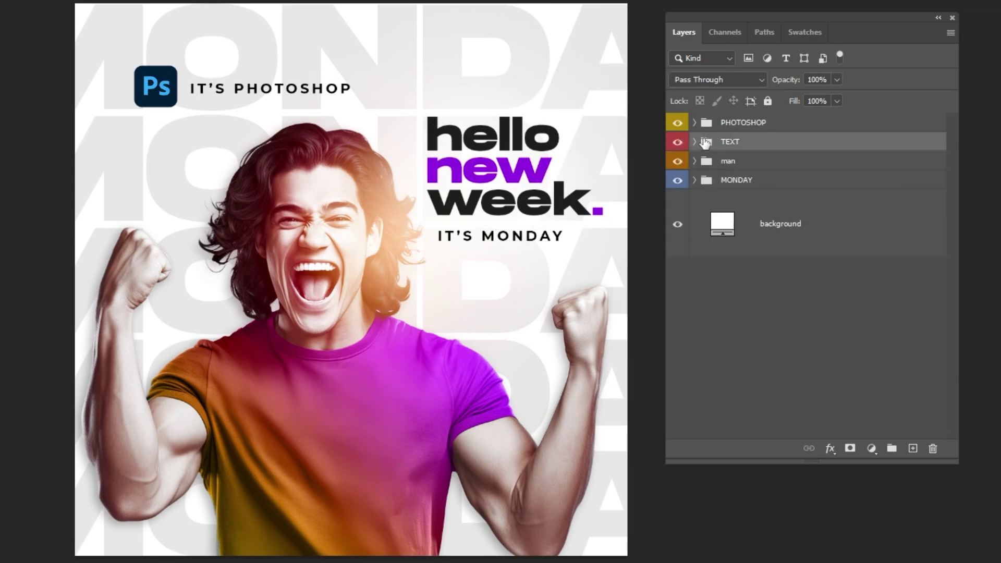
{"action": "left_click", "coordinate": [731, 128]}
{"action": "left_click", "coordinate": [695, 123]}
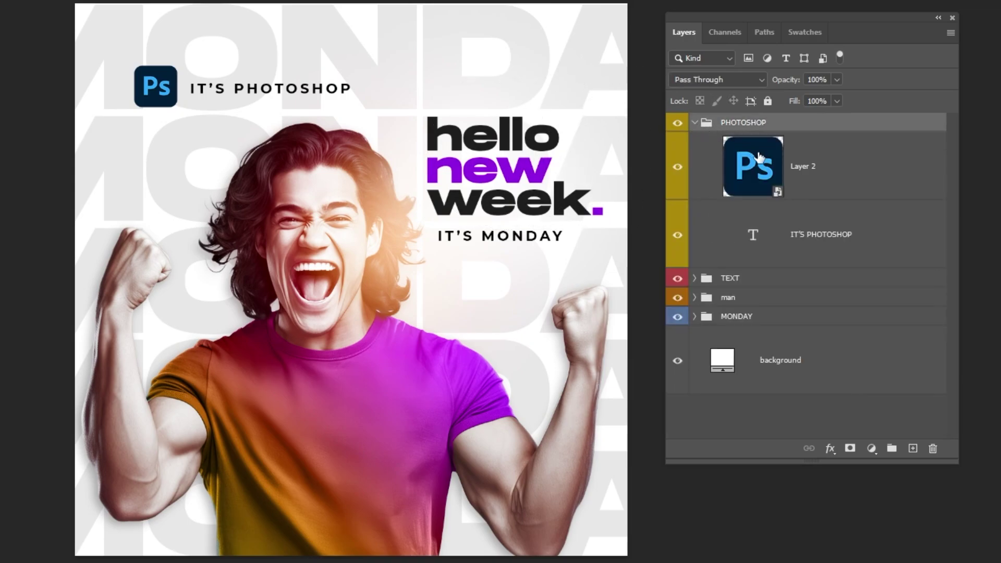
{"action": "left_click", "coordinate": [792, 238]}
{"action": "left_click", "coordinate": [913, 449]}
{"action": "left_click_drag", "start_coordinate": [871, 260], "coordinate": [873, 320]}
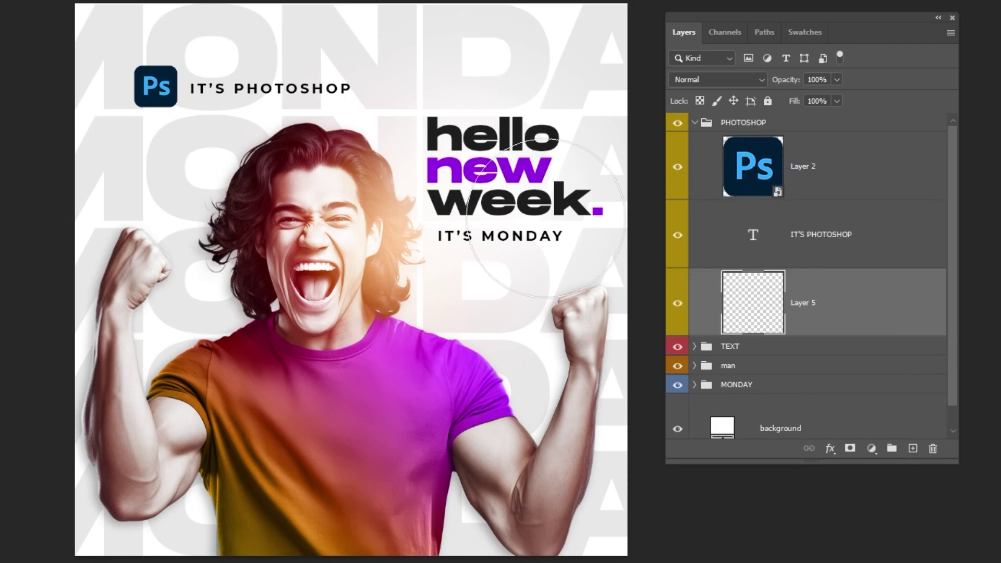
- Paint a soft white glow around the Ps icon and across the IT'S PHOTOSHOP text
{"action": "left_click", "coordinate": [156, 78]}
{"action": "key", "text": "bracketright"}
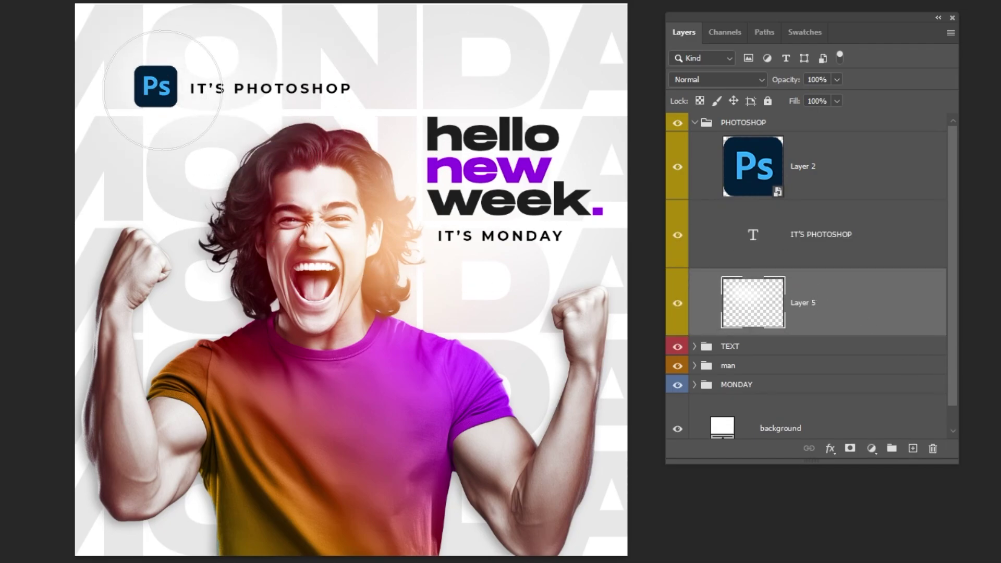
{"action": "key", "text": "bracketleft"}
{"action": "mouse_move", "coordinate": [163, 90]}
{"action": "left_mouse_down"}
{"action": "mouse_move", "coordinate": [172, 79]}
{"action": "mouse_move", "coordinate": [234, 83]}
{"action": "mouse_move", "coordinate": [291, 67]}
{"action": "mouse_move", "coordinate": [334, 75]}
{"action": "left_mouse_up"}
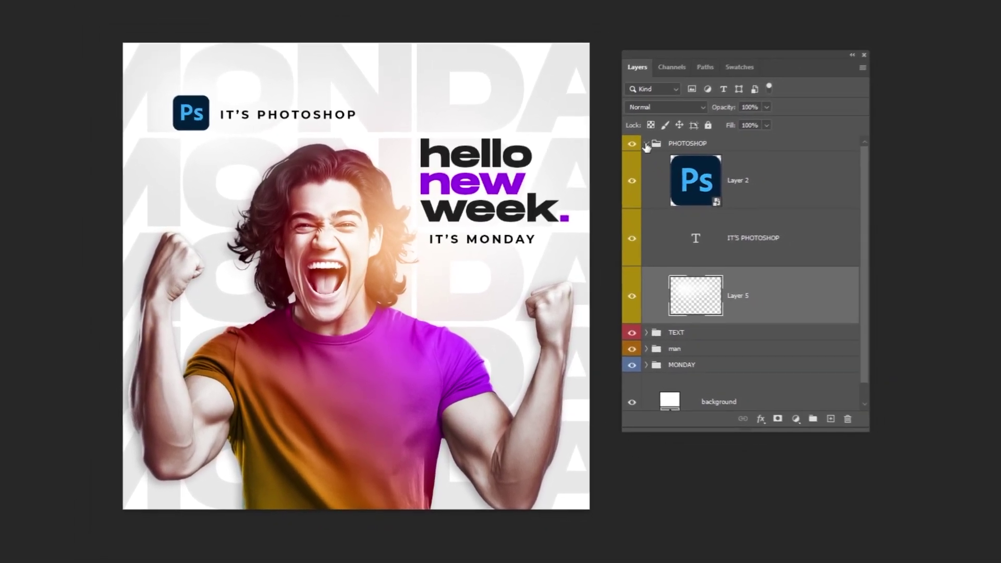
- Draw a 176 px circle with the Ellipse Tool in the MONDAY group, below the IT'S MONDAY line
{"action": "left_click", "coordinate": [691, 123]}
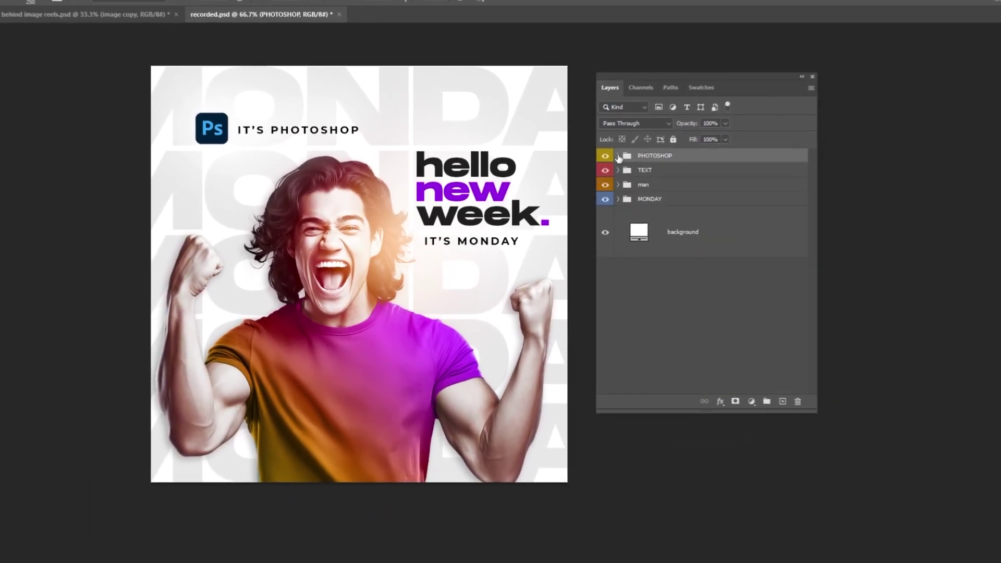
{"action": "left_click", "coordinate": [655, 205]}
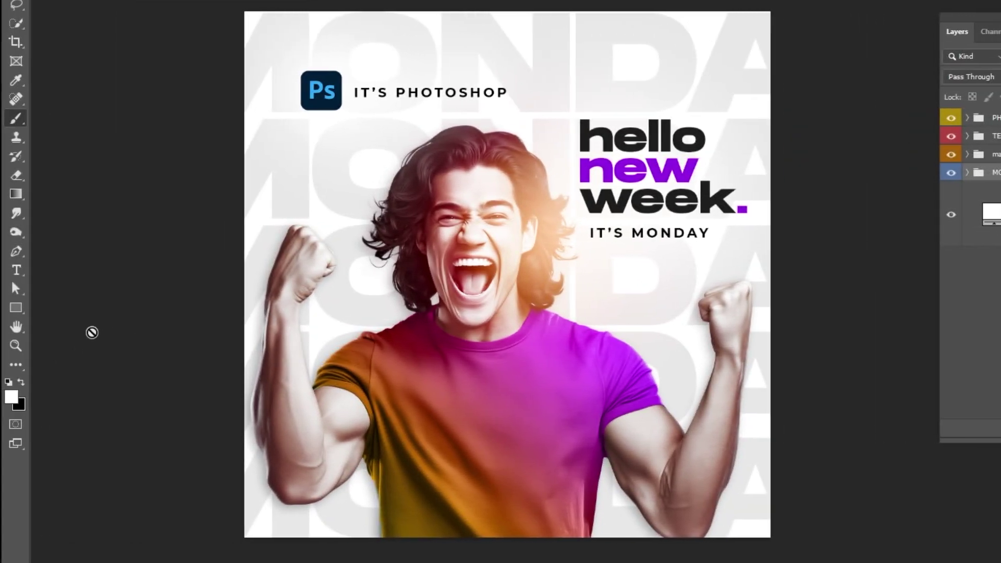
{"action": "left_click", "coordinate": [17, 307]}
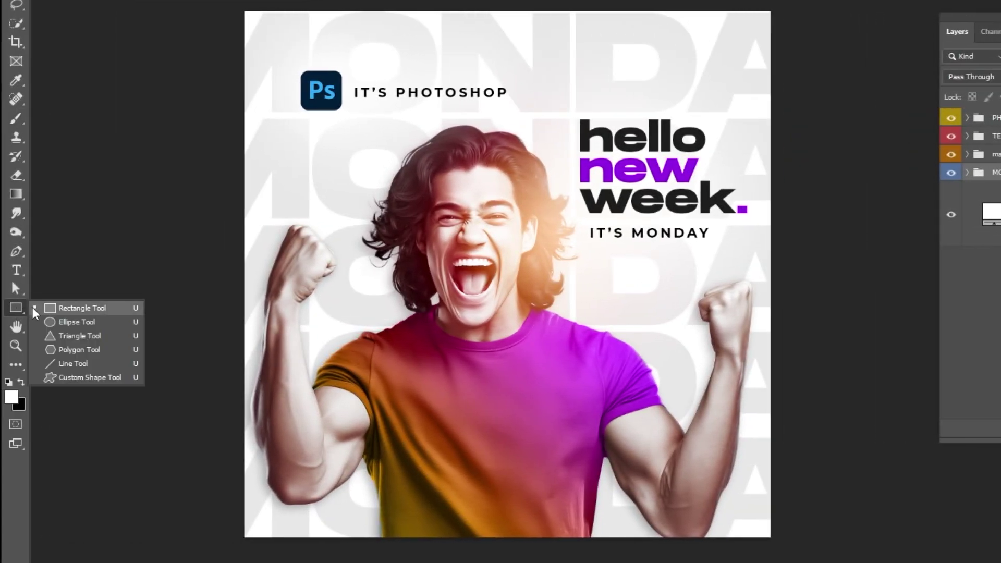
{"action": "left_click", "coordinate": [64, 323]}
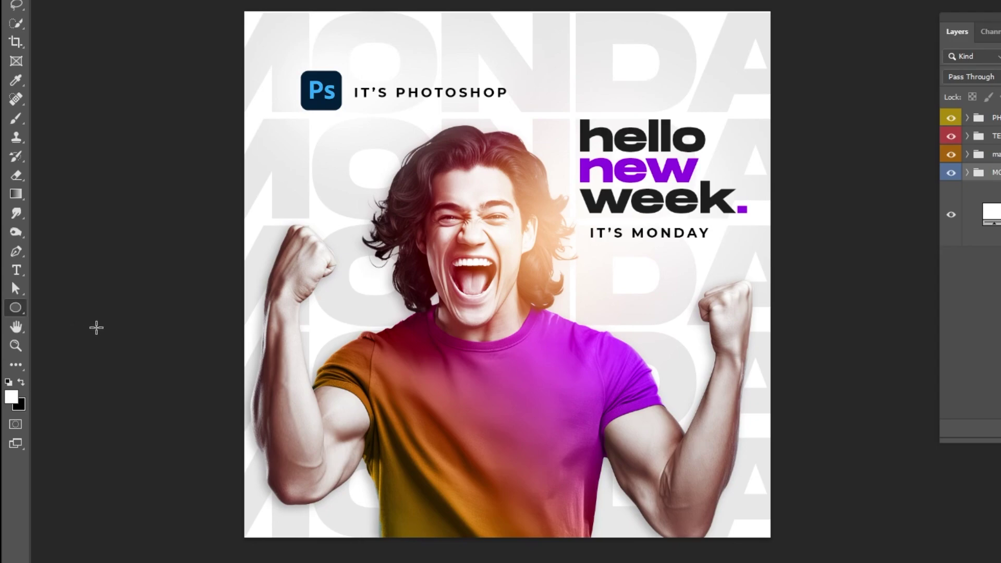
{"action": "left_click_drag", "start_coordinate": [614, 292], "coordinate": [657, 339]}
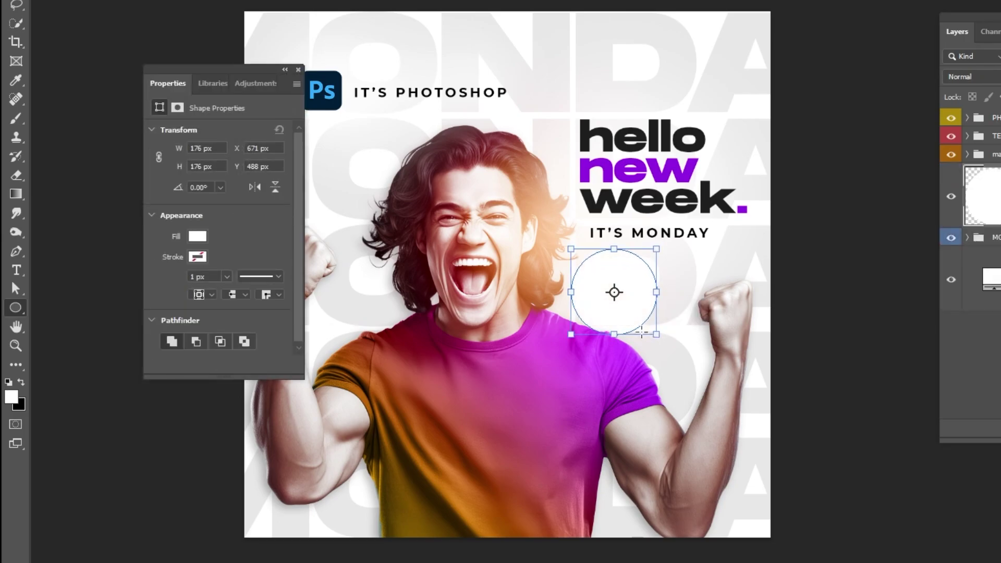
- Set the circle's fill colour to purple
{"action": "left_click", "coordinate": [198, 237]}
{"action": "left_click", "coordinate": [227, 313]}
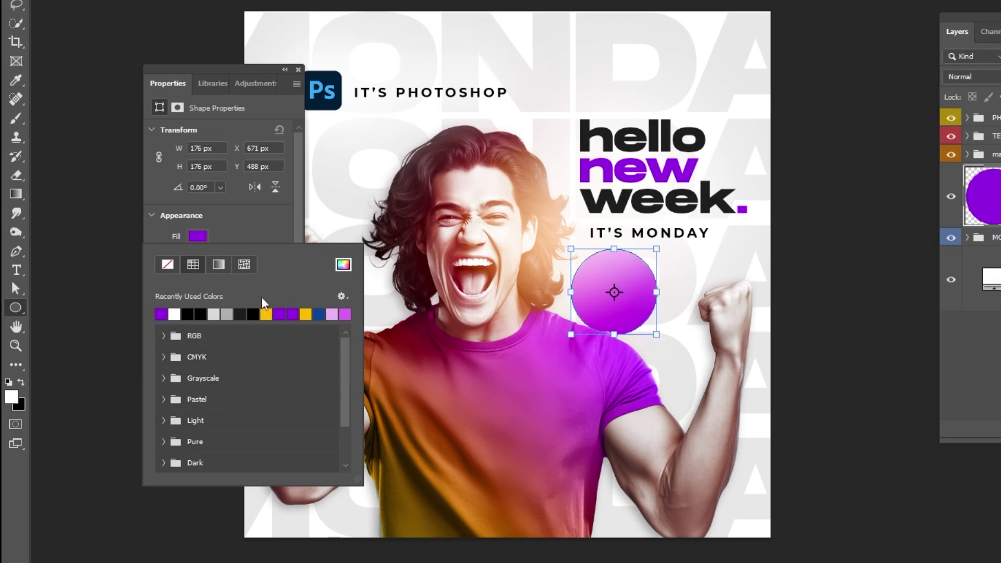
{"action": "left_click", "coordinate": [342, 264]}
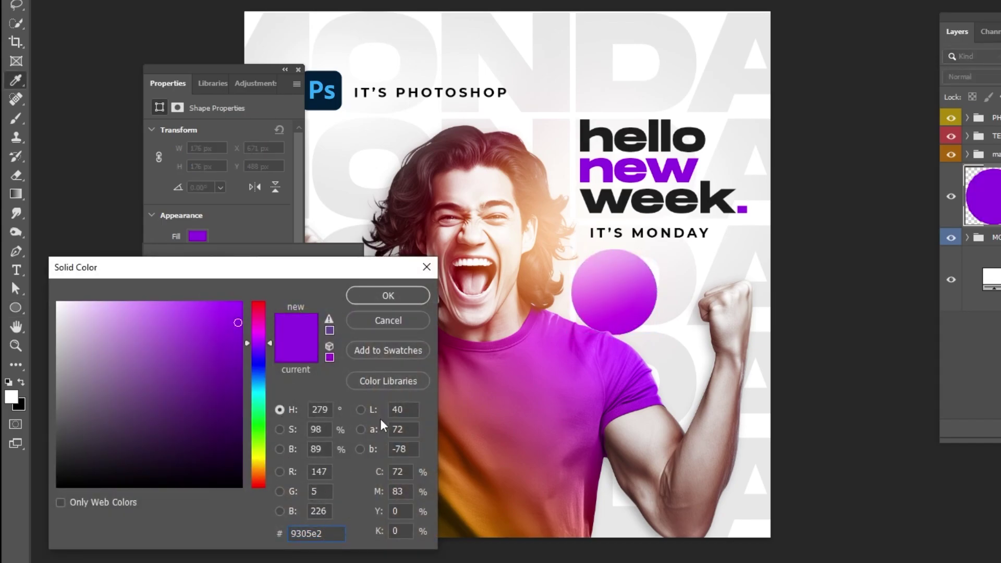
{"action": "left_click", "coordinate": [394, 301]}
{"action": "left_click", "coordinate": [252, 225]}
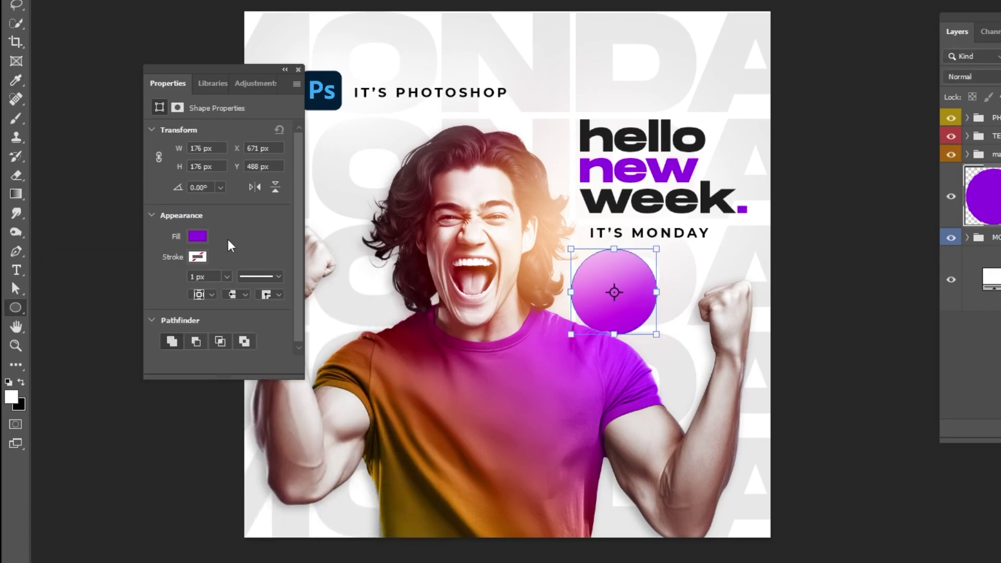
{"action": "left_click", "coordinate": [199, 235]}
- Remove the circle's fill and give it a thick purple stroke
{"action": "left_click", "coordinate": [168, 262]}
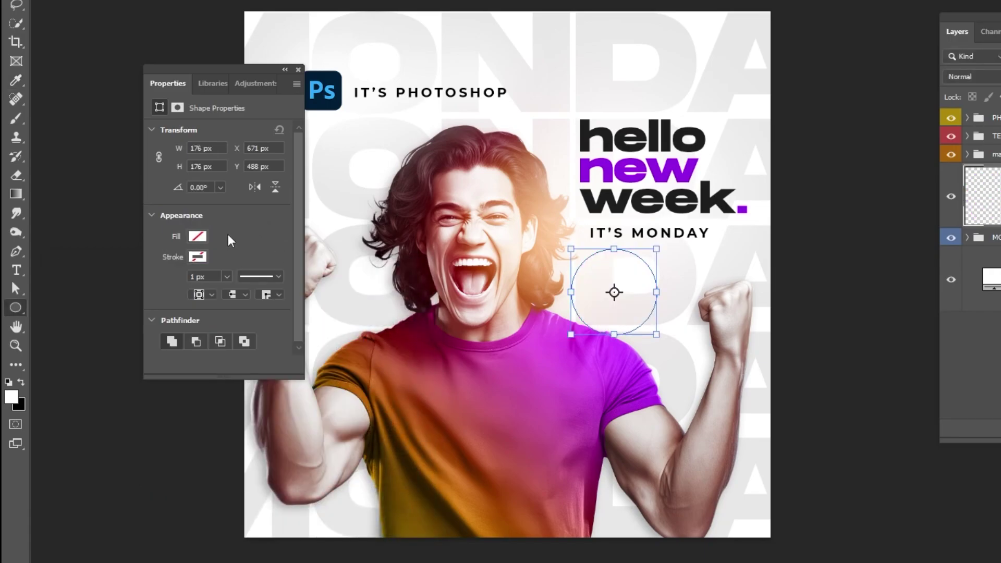
{"action": "left_click", "coordinate": [199, 256]}
{"action": "left_click", "coordinate": [161, 334]}
{"action": "left_click", "coordinate": [232, 250]}
{"action": "left_click", "coordinate": [227, 276]}
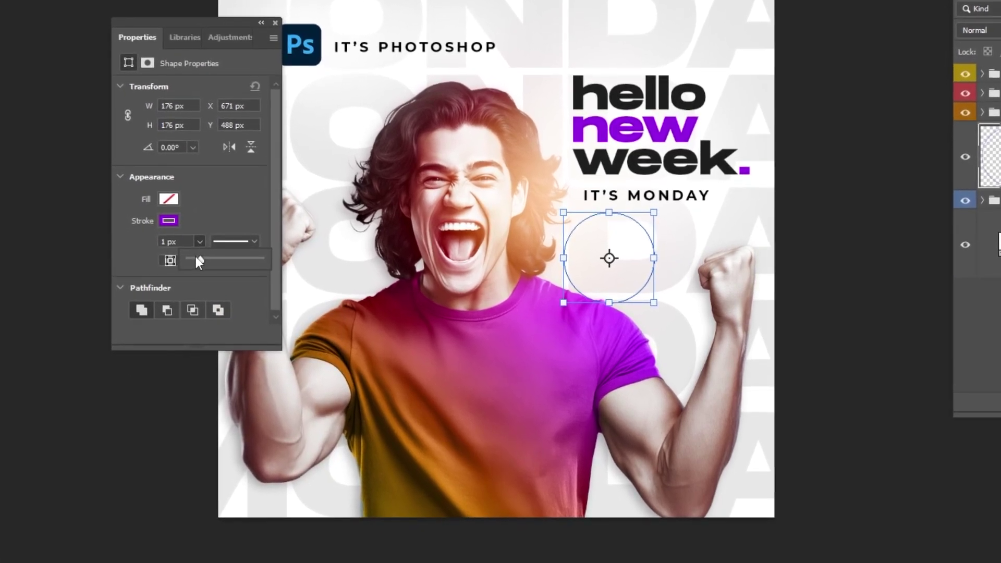
{"action": "left_click_drag", "start_coordinate": [215, 259], "coordinate": [244, 261]}
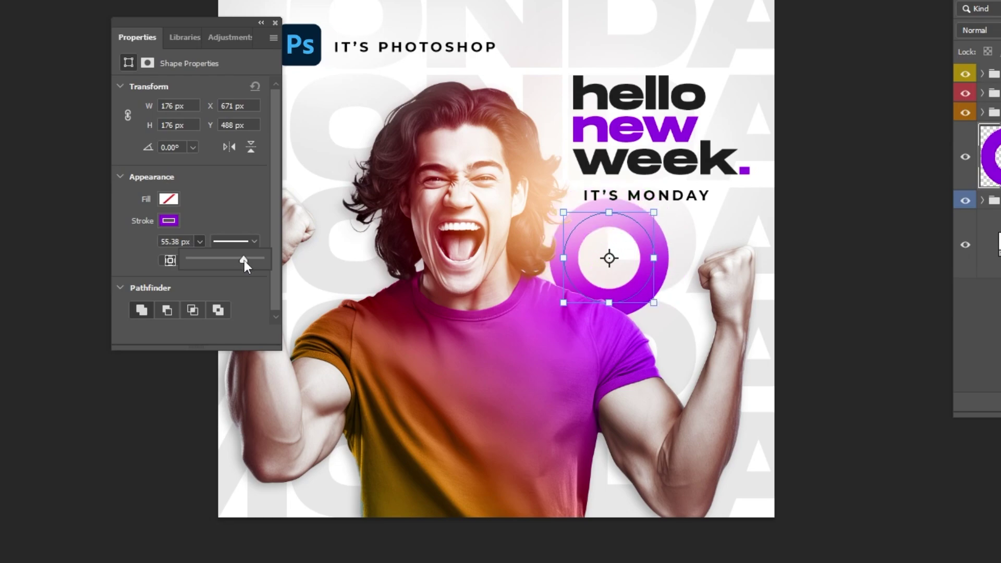
- Resize the ring to 101 px, move it up and right, and set its stroke to 48 px
{"action": "left_click_drag", "start_coordinate": [654, 213], "coordinate": [627, 243]}
{"action": "left_click_drag", "start_coordinate": [615, 279], "coordinate": [664, 258]}
{"action": "key", "text": "ctrl+t"}
{"action": "left_click_drag", "start_coordinate": [686, 307], "coordinate": [671, 296]}
{"action": "key", "text": "Return"}
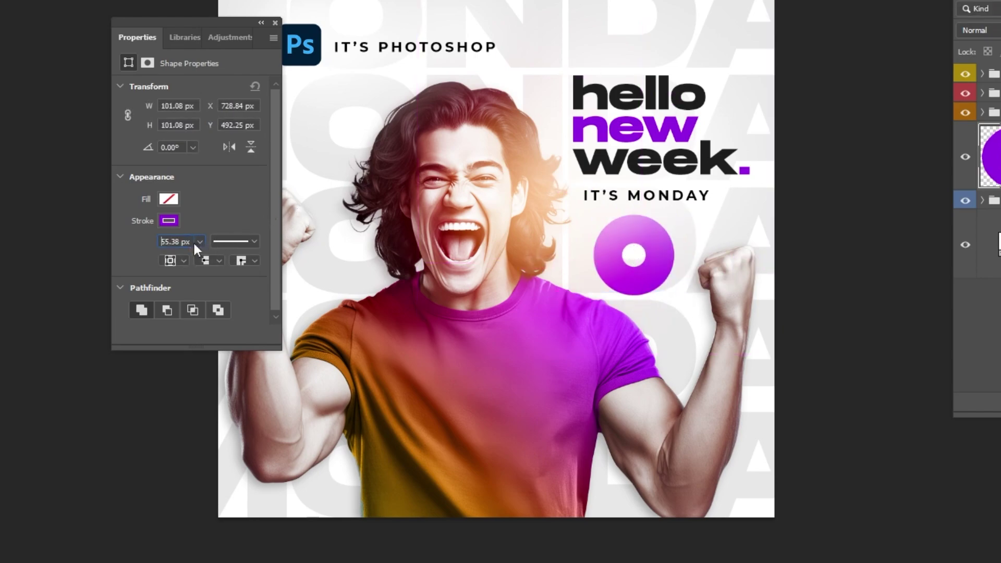
{"action": "left_click_drag", "start_coordinate": [201, 261], "coordinate": [201, 261]}
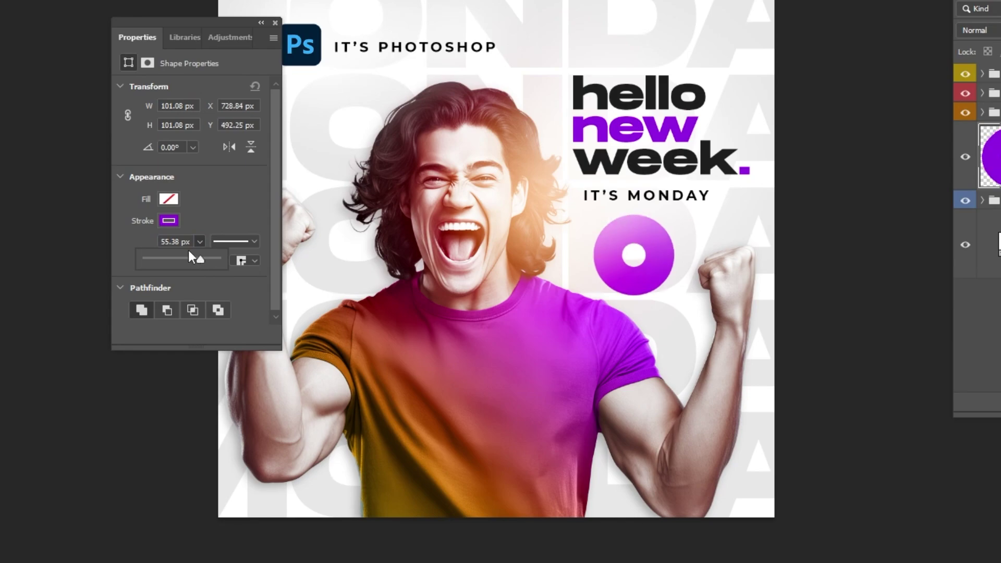
{"action": "type", "text": "48"}
{"action": "key", "text": "Return"}
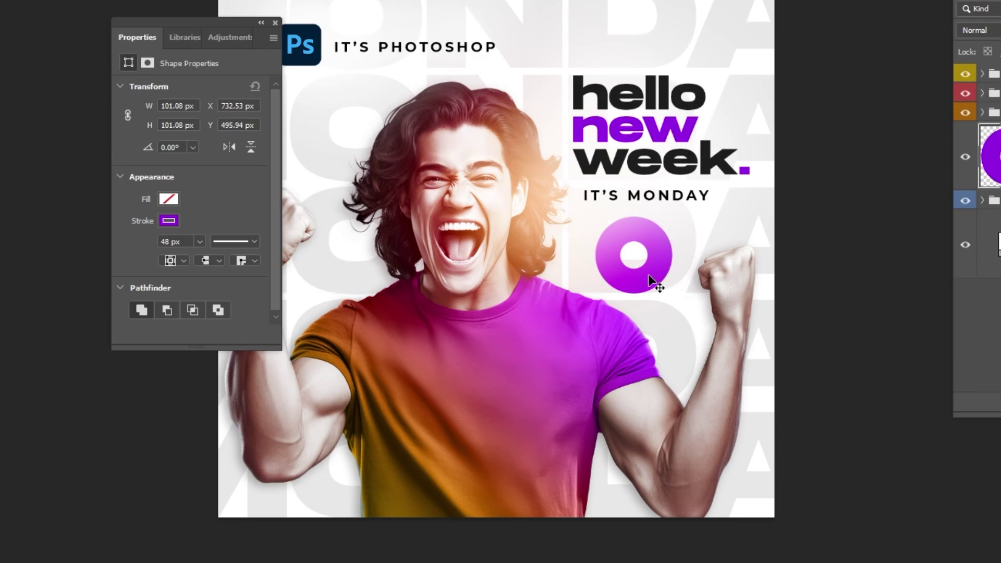
- Duplicate the ring to the top-right corner, scaling the copy to 56 px with a 30 px stroke
{"action": "left_click_drag", "start_coordinate": [651, 279], "coordinate": [733, 92]}
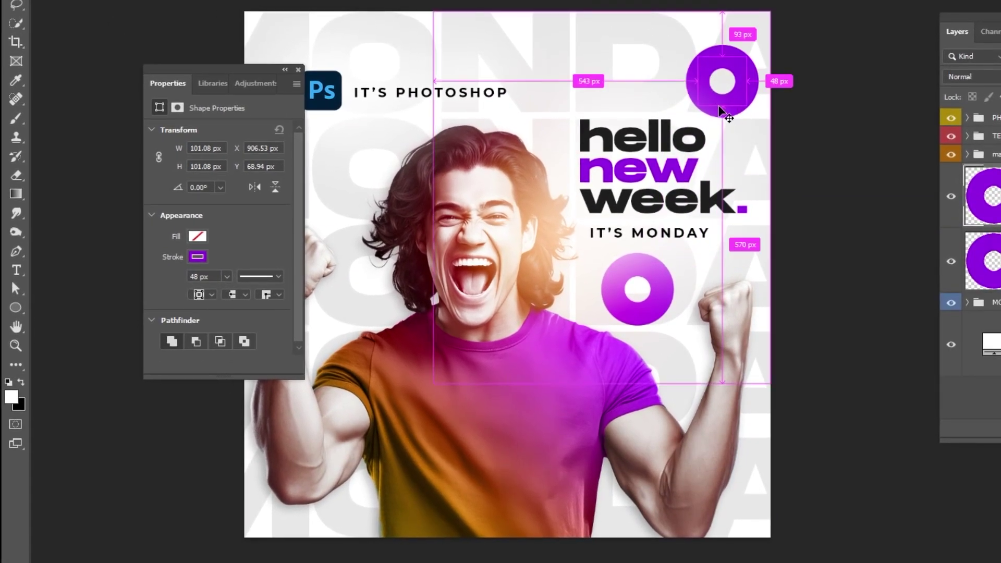
{"action": "key", "text": "ctrl+t"}
{"action": "left_click_drag", "start_coordinate": [745, 51], "coordinate": [725, 80]}
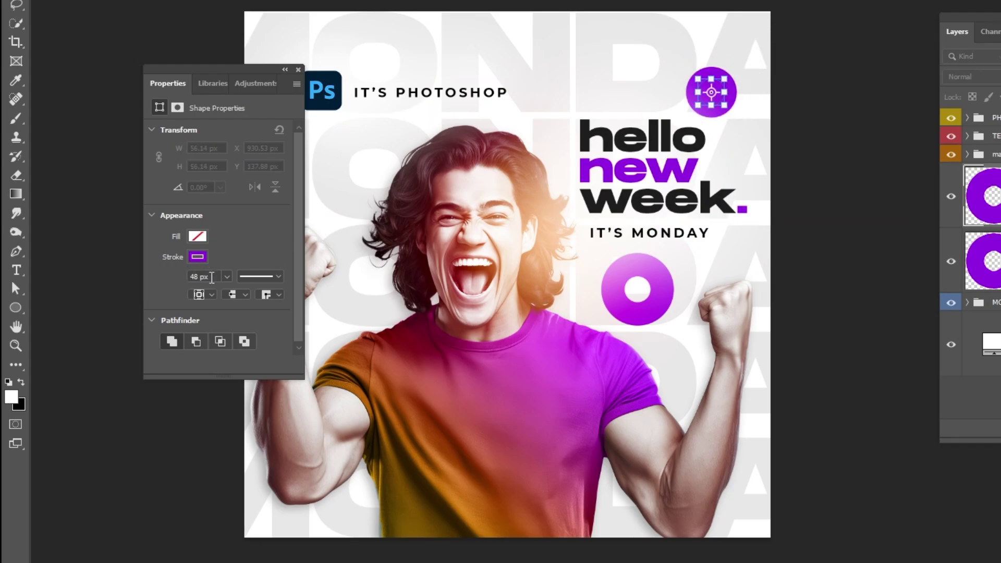
{"action": "key", "text": "Return"}
{"action": "left_click", "coordinate": [190, 276]}
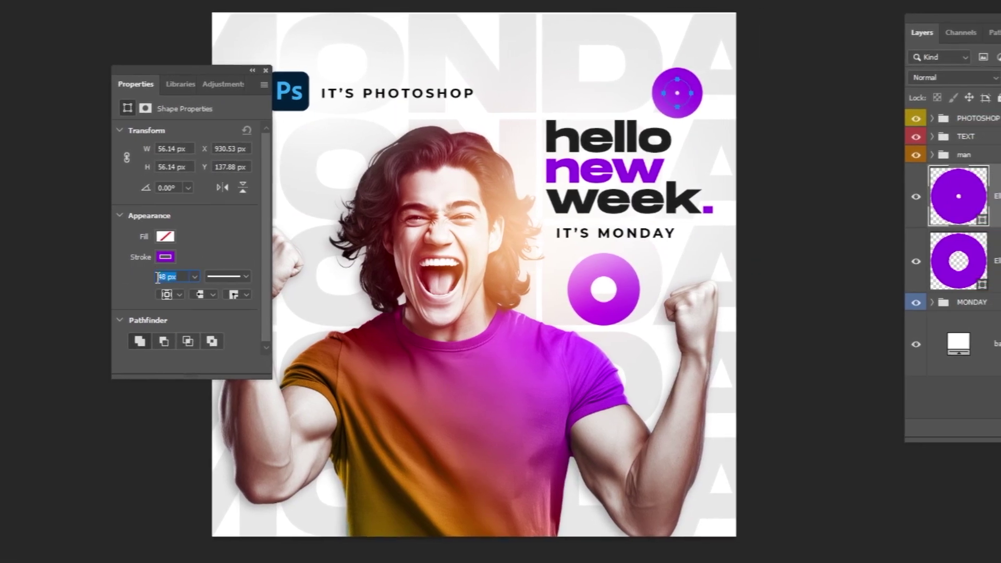
{"action": "type", "text": "30"}
{"action": "key", "text": "Return"}
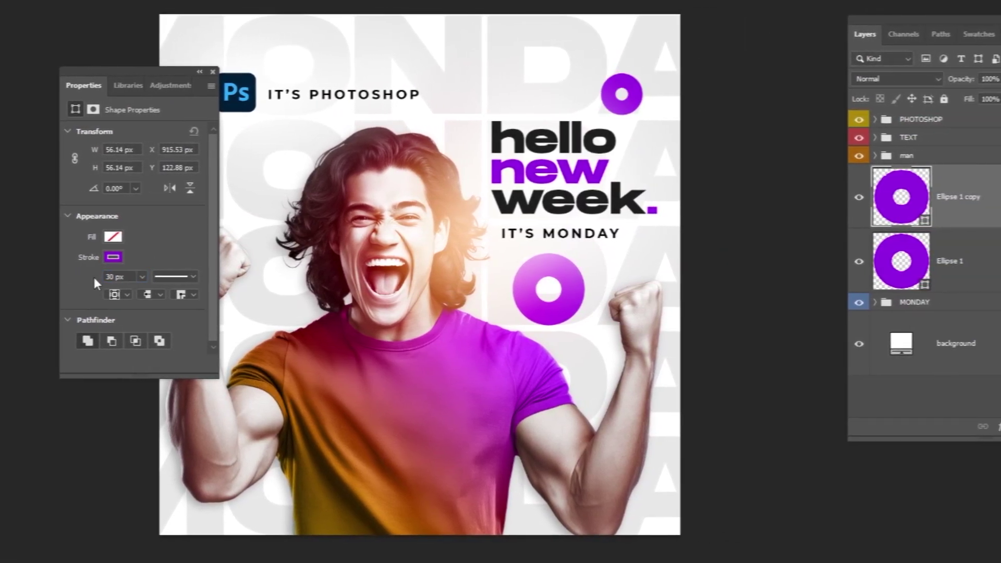
{"action": "left_click_drag", "start_coordinate": [481, 165], "coordinate": [553, 164]}
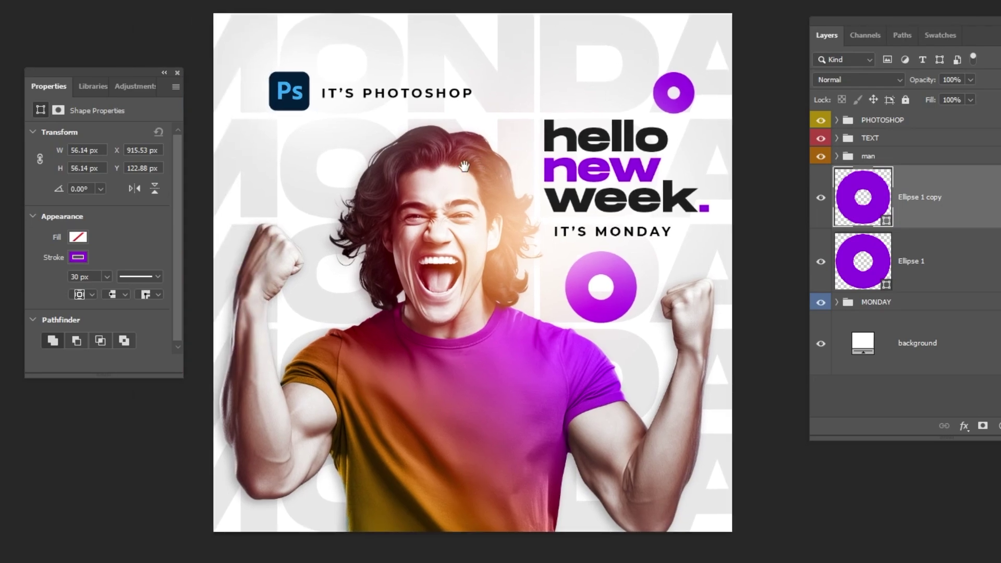